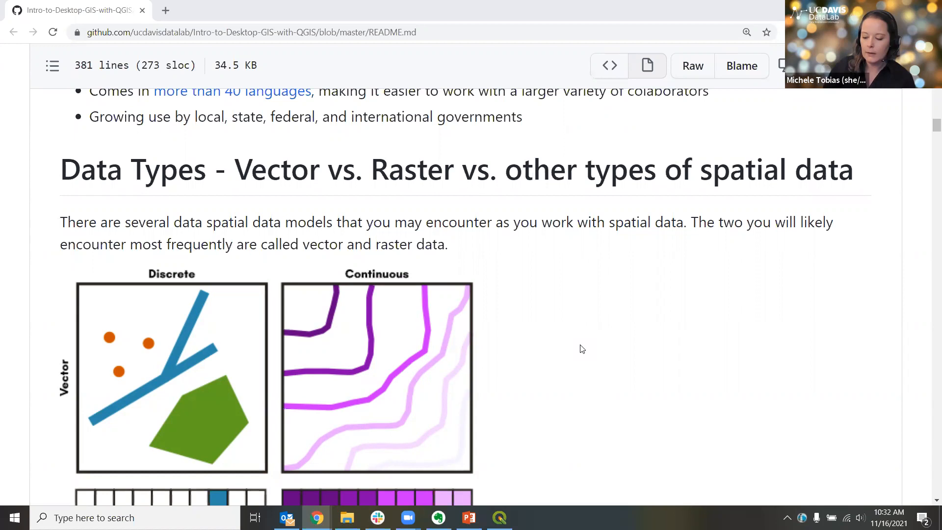
Step: Read the README's vector versus raster Data Types section, zooming the page out to 125%
scroll(583, 348, "down", 1)
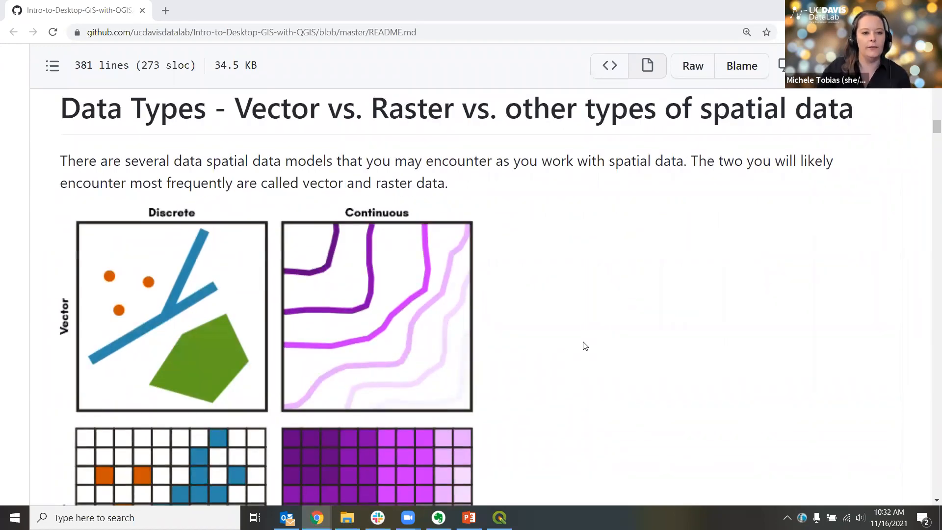
scroll(585, 346, "down", 2)
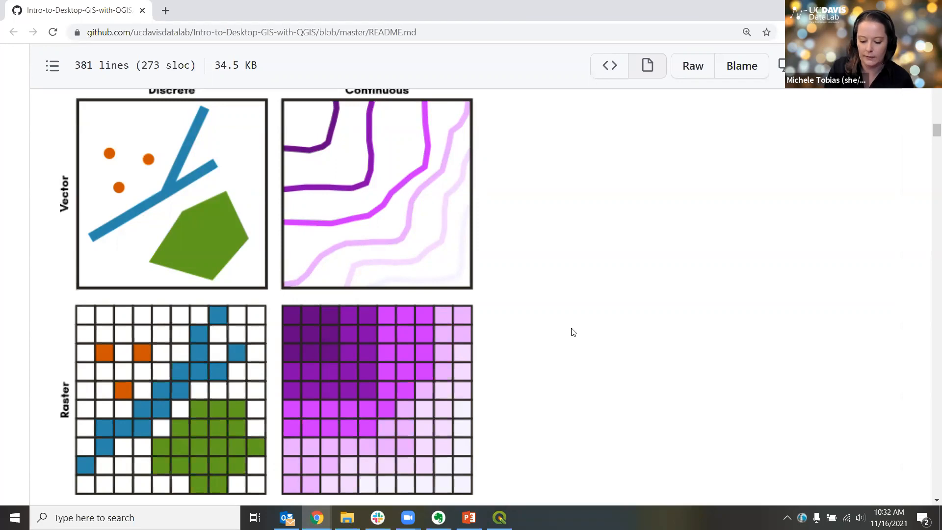
key("ctrl+minus")
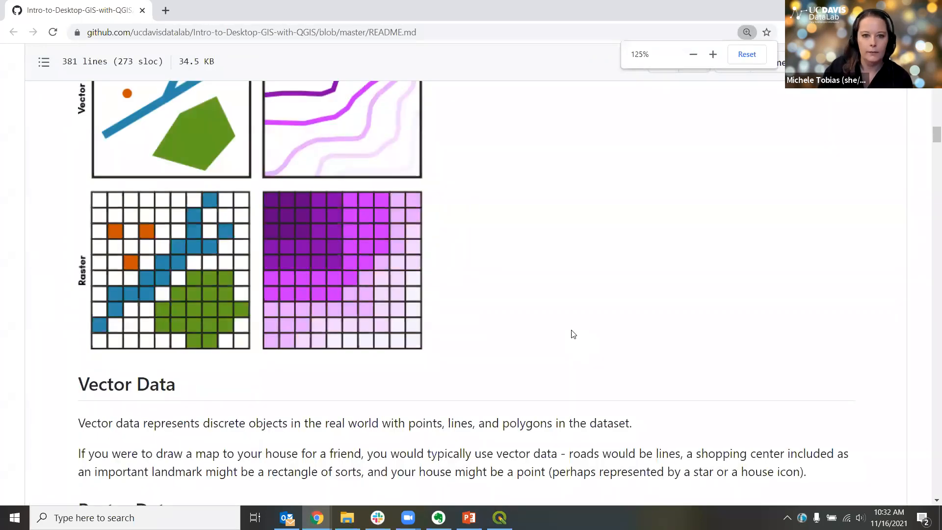
scroll(575, 334, "up", 3)
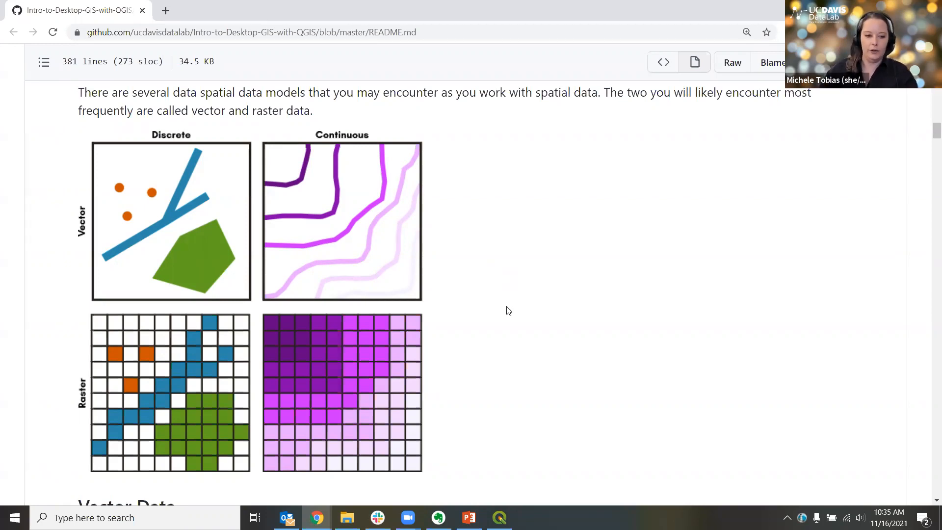
scroll(508, 322, "down", 6)
scroll(508, 323, "down", 3)
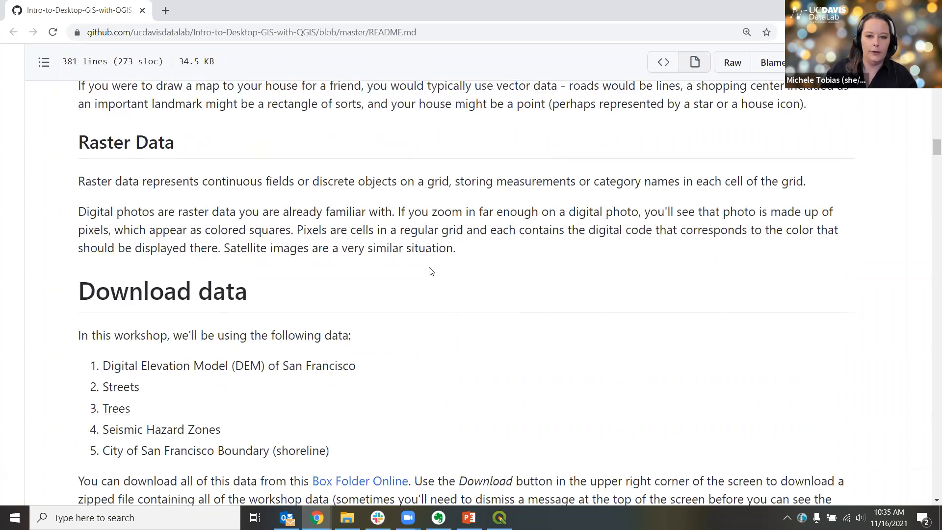
scroll(482, 333, "down", 3)
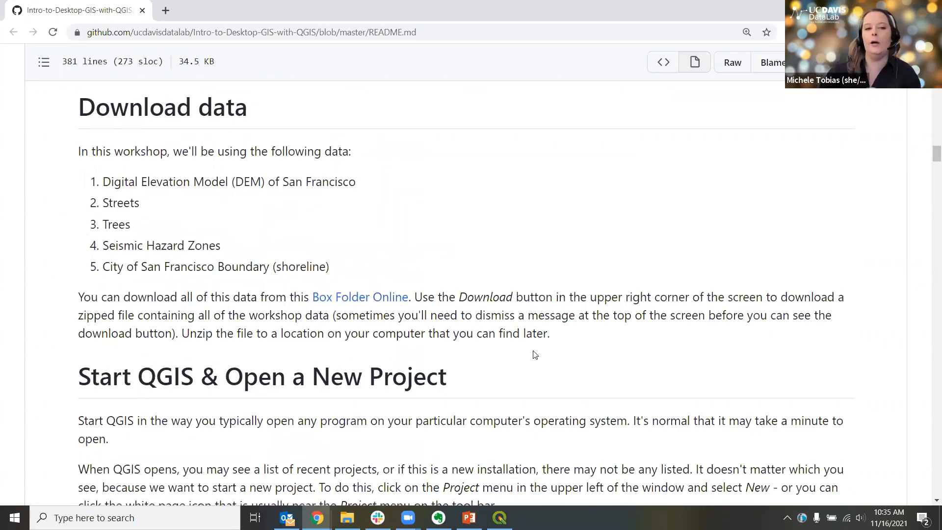
scroll(535, 354, "up", 13)
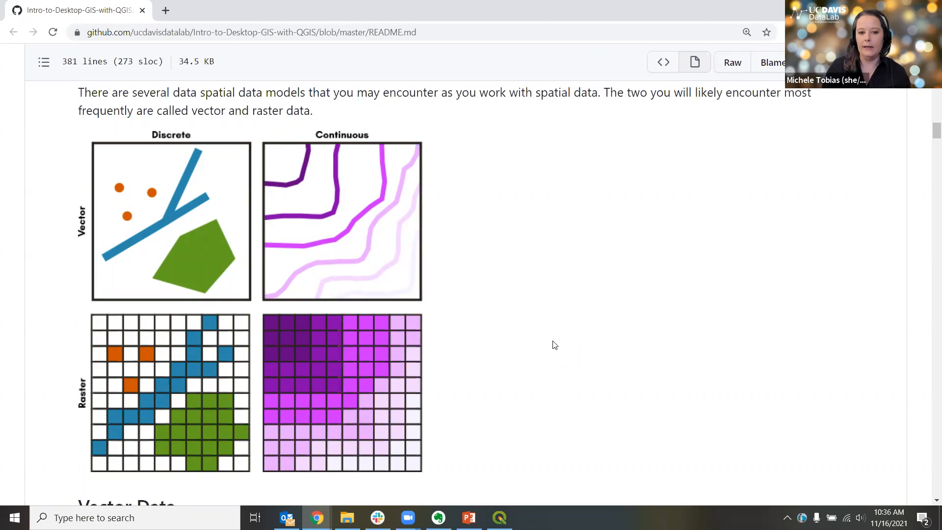
left_click(288, 518)
right_click(287, 518)
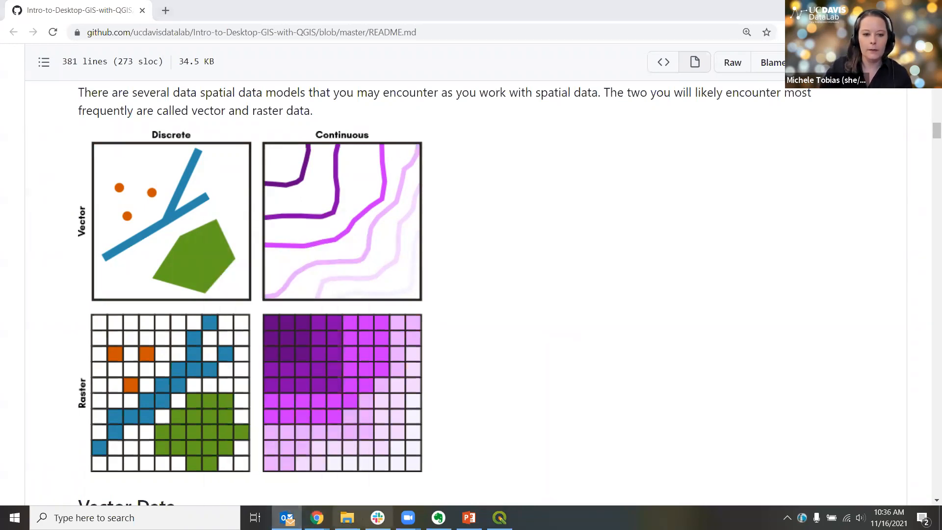
left_click(273, 496)
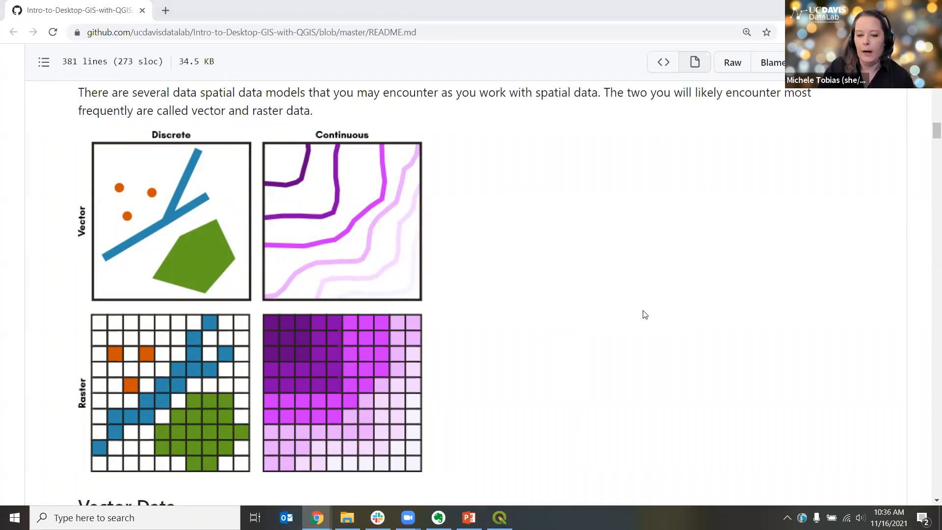
Step: Review the Vector Data, Raster Data and Download data sections of the workshop README
scroll(643, 314, "down", 3)
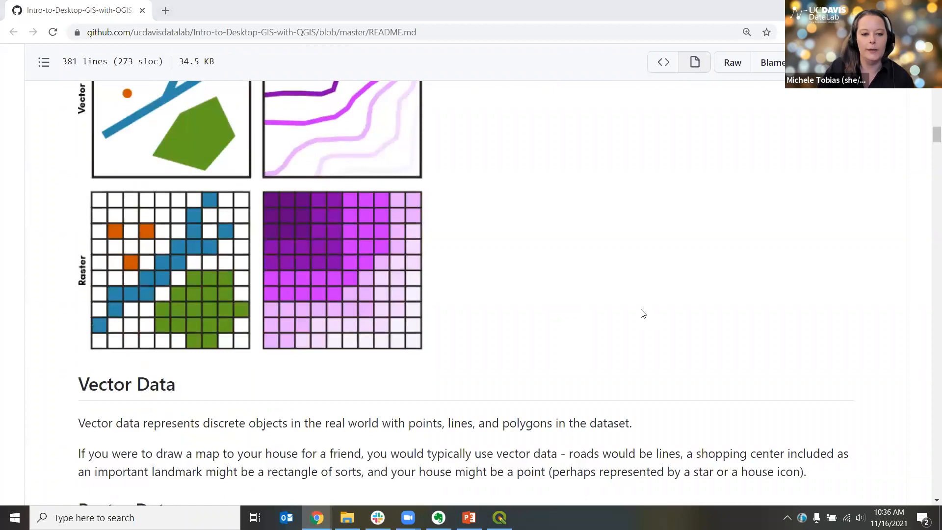
scroll(642, 313, "down", 5)
scroll(638, 309, "down", 3)
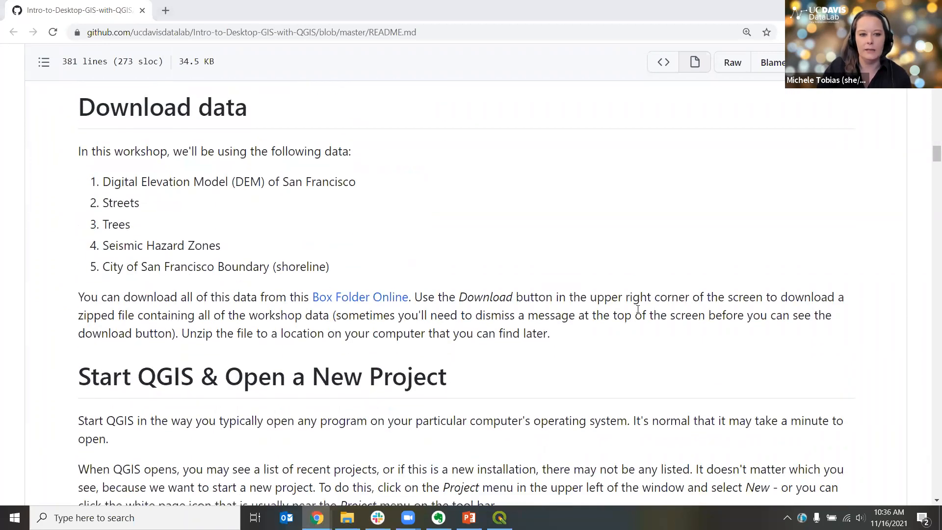
scroll(637, 309, "up", 5)
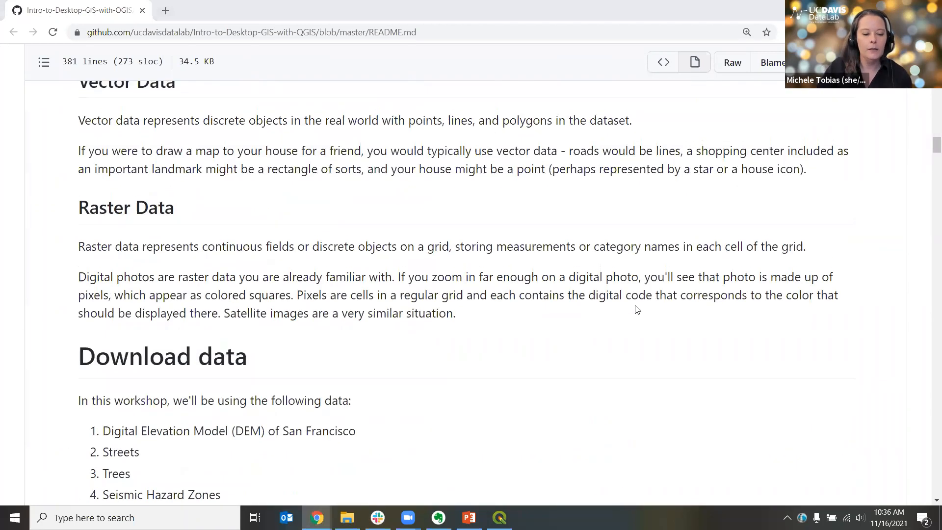
scroll(637, 309, "down", 1)
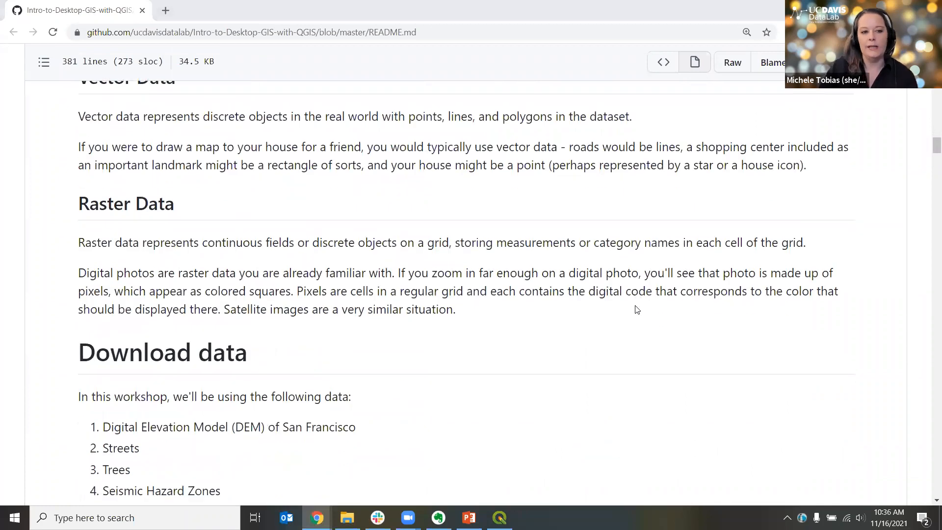
scroll(636, 309, "up", 1)
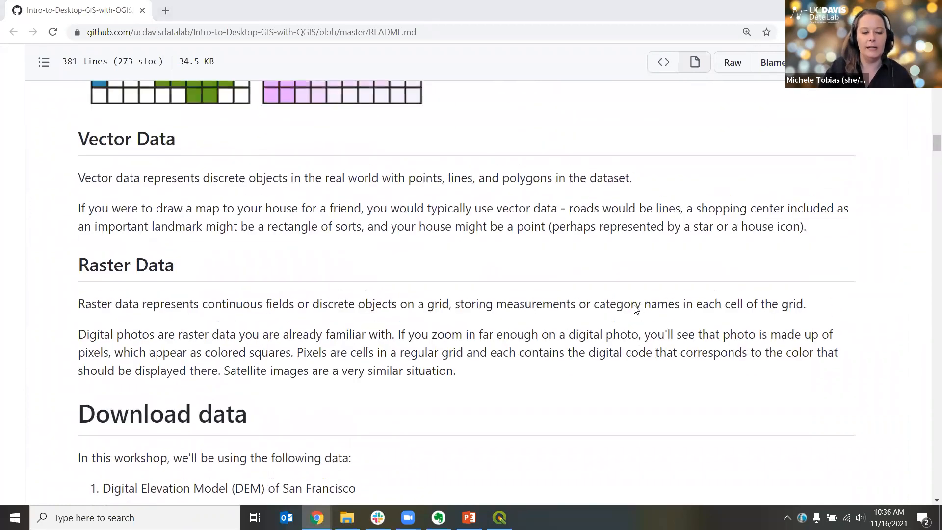
scroll(636, 308, "down", 5)
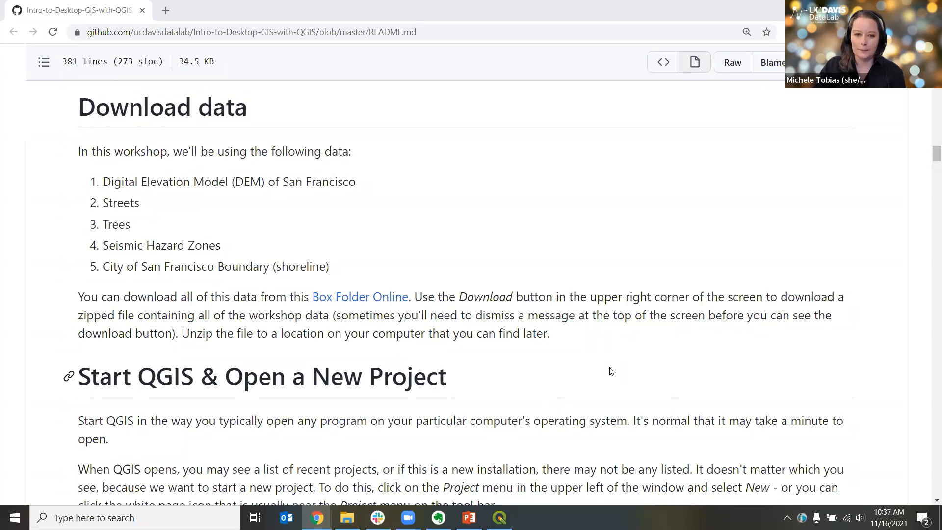
scroll(609, 363, "up", 1)
scroll(606, 360, "up", 3)
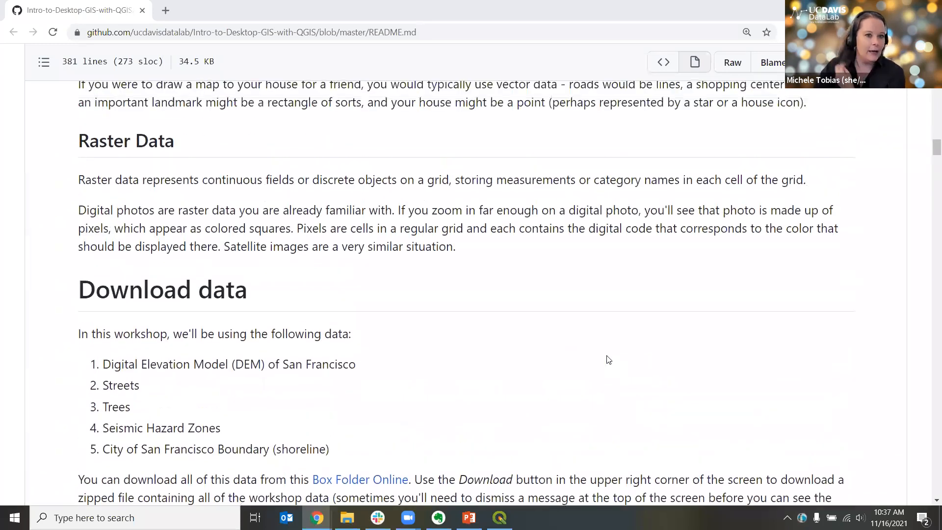
scroll(591, 363, "down", 3)
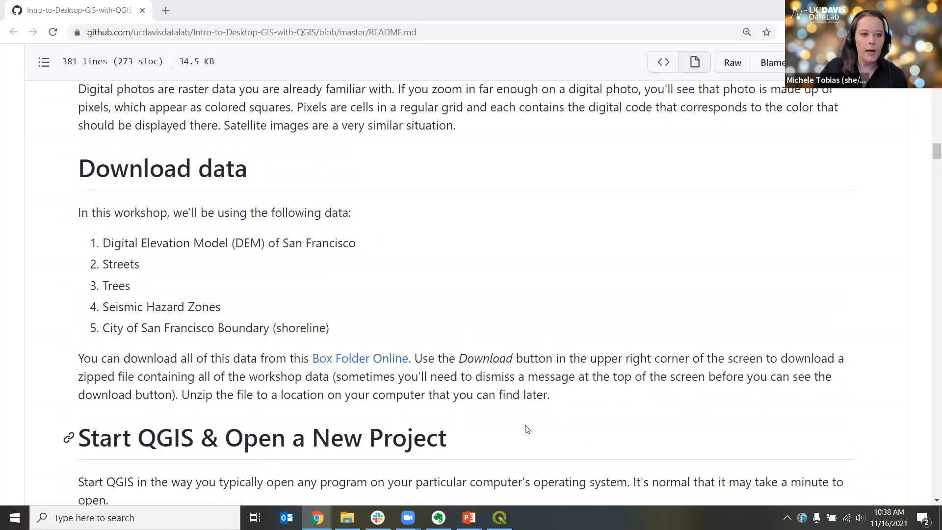
scroll(591, 420, "down", 1)
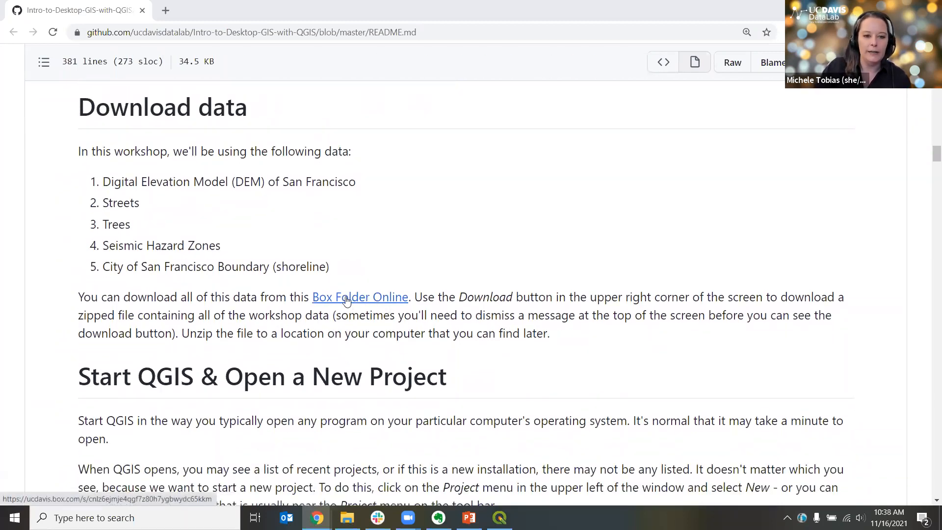
Step: Open the Box Folder Online link in a new tab and switch to it
left_click(347, 300, "ctrl")
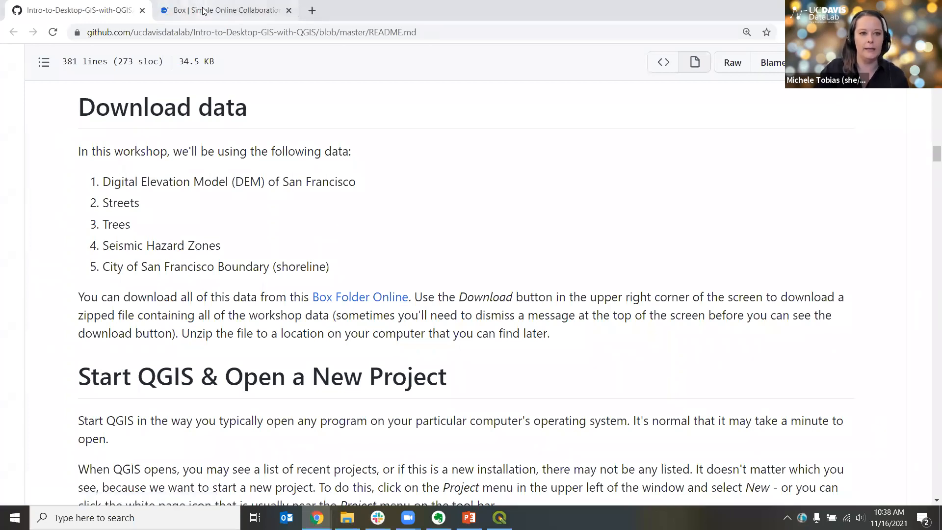
left_click(203, 9)
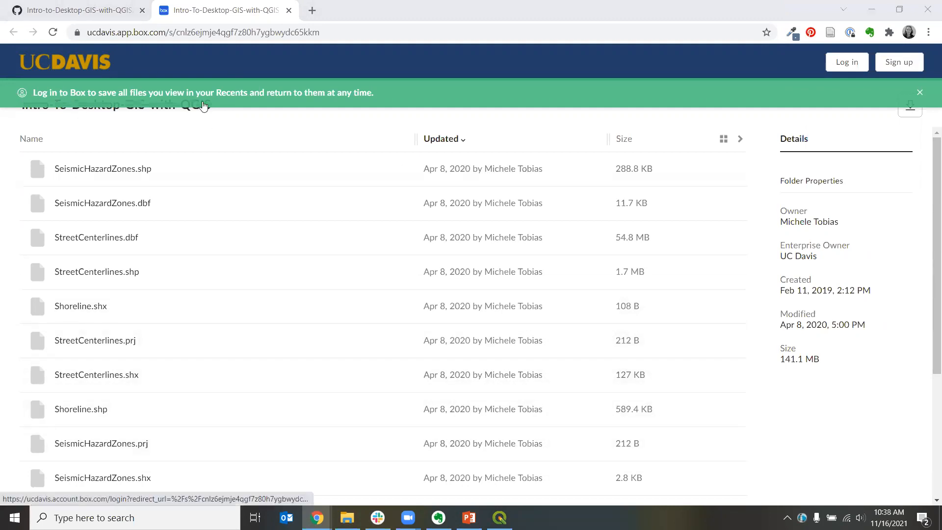
Step: Dismiss the Box login banner and browse the workshop folder's list of data files
left_click(78, 11)
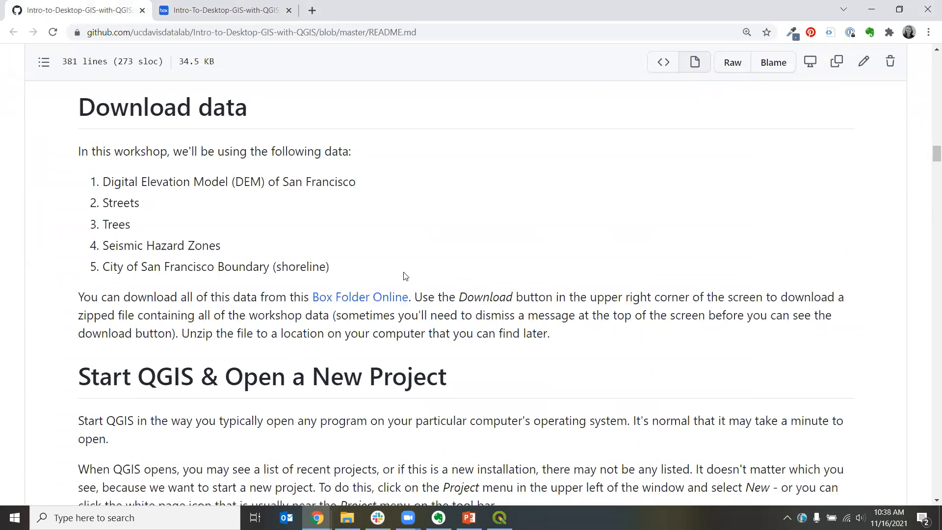
left_click(210, 11)
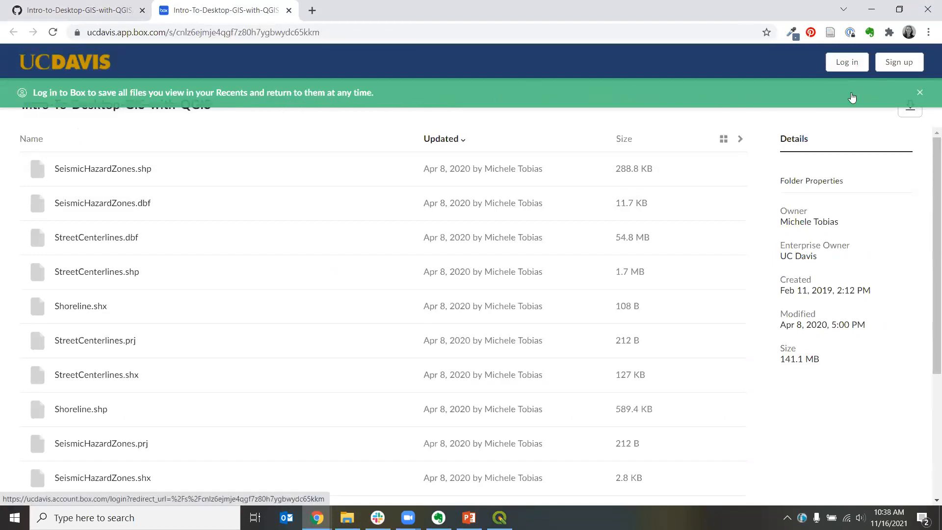
left_click(920, 93)
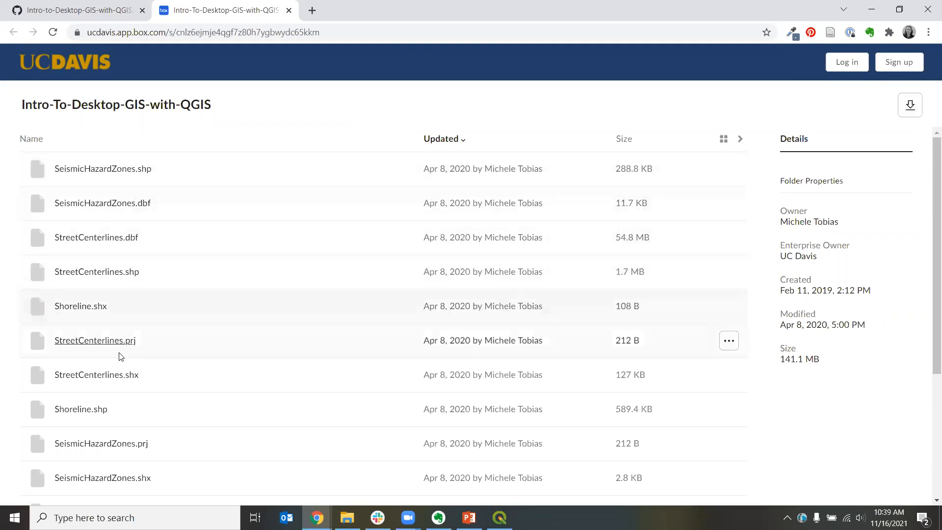
scroll(172, 418, "down", 1)
scroll(171, 415, "down", 2)
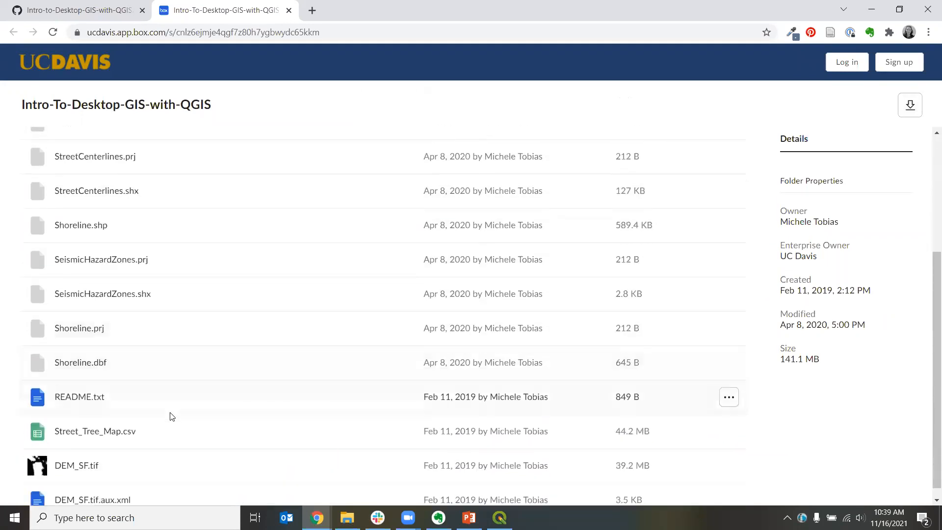
scroll(169, 414, "up", 3)
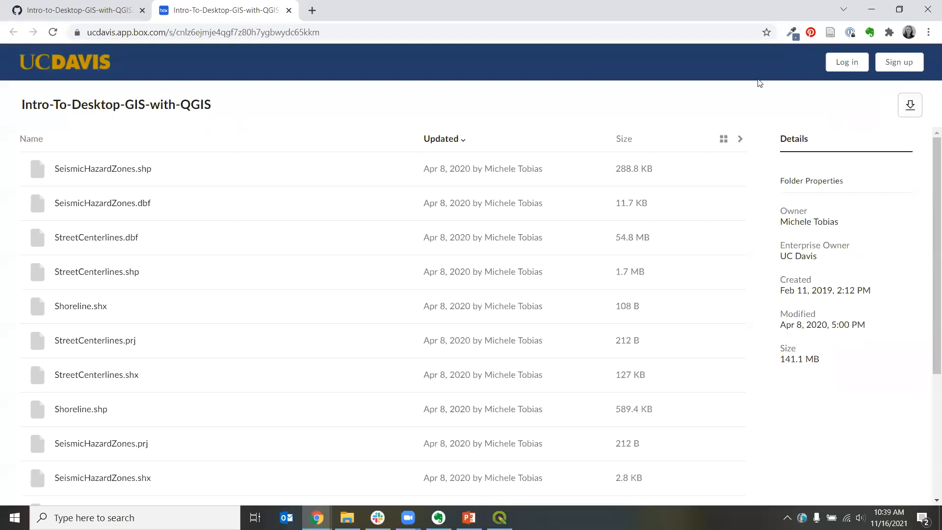
Step: Return to the README tab and open File Explorer at the QGIS_Workshop_2021 folder on drive D
left_click(87, 12)
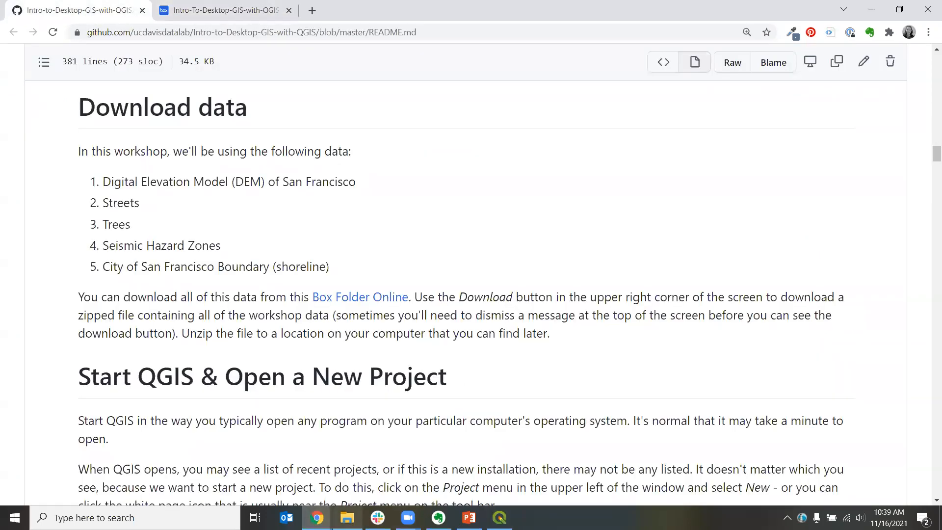
left_click(347, 517)
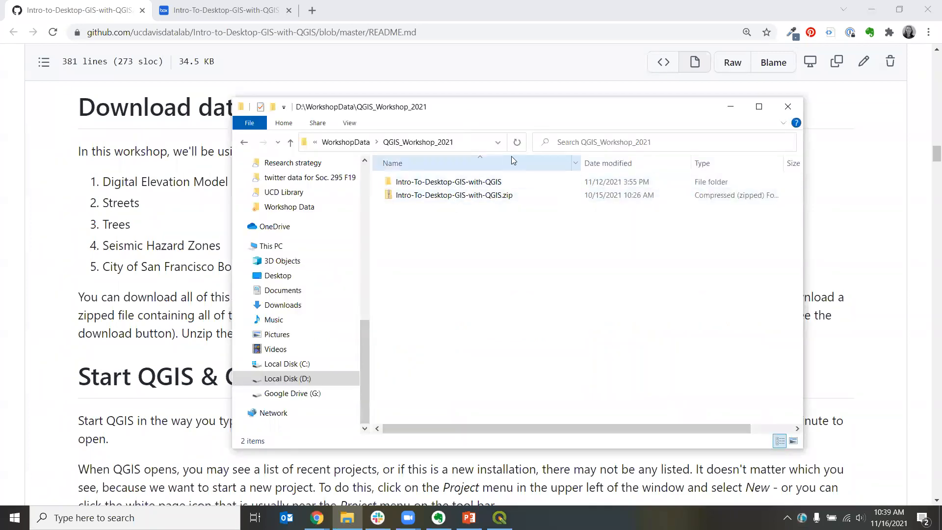
left_click_drag(532, 145, 643, 146)
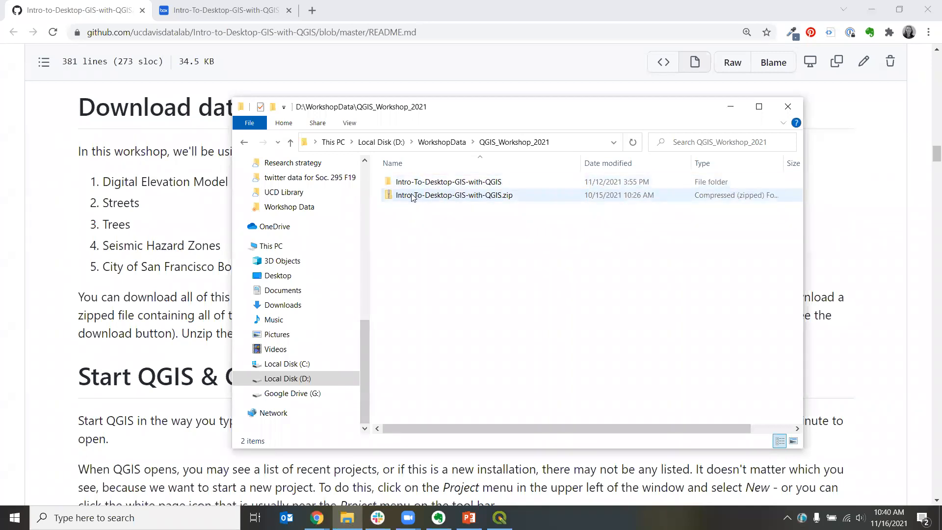
right_click(412, 196)
mouse_move(521, 265)
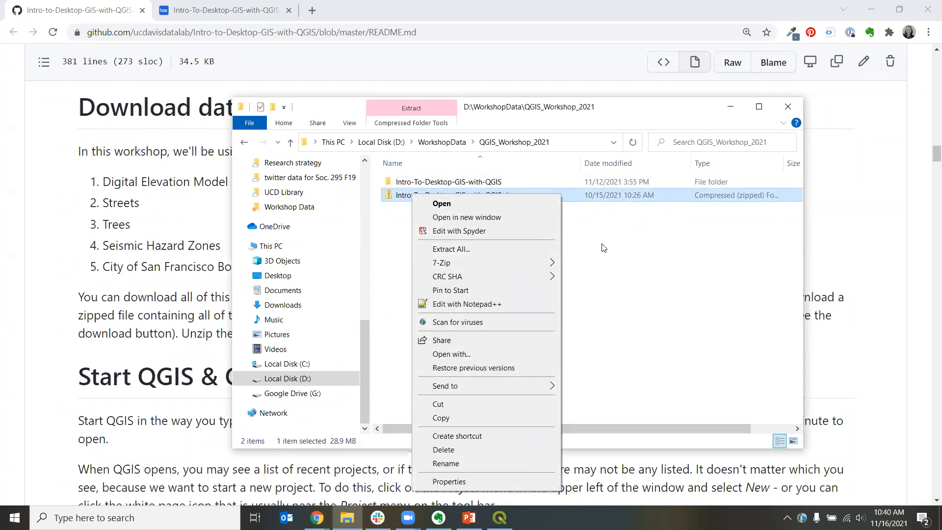
left_click(604, 247)
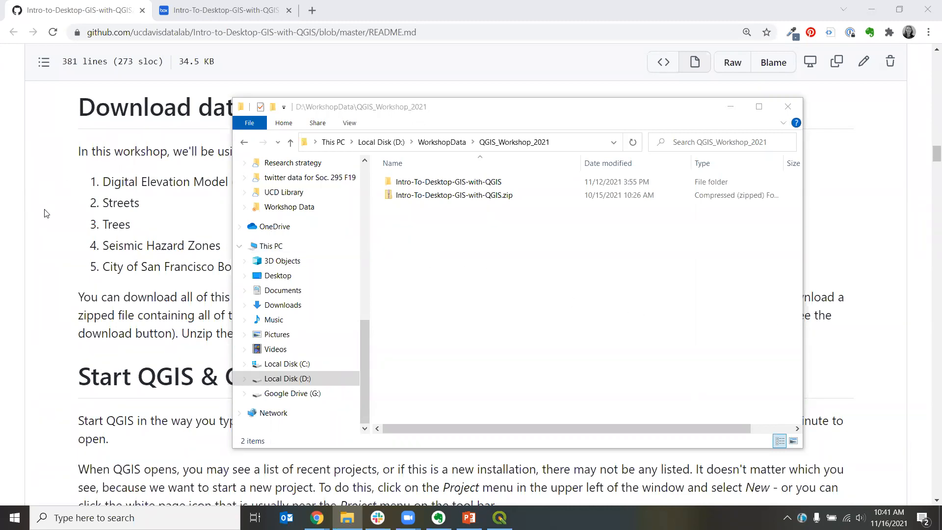
Step: Return to the README and highlight the Digital Elevation Model (DEM) entry in the data list
left_click(75, 232)
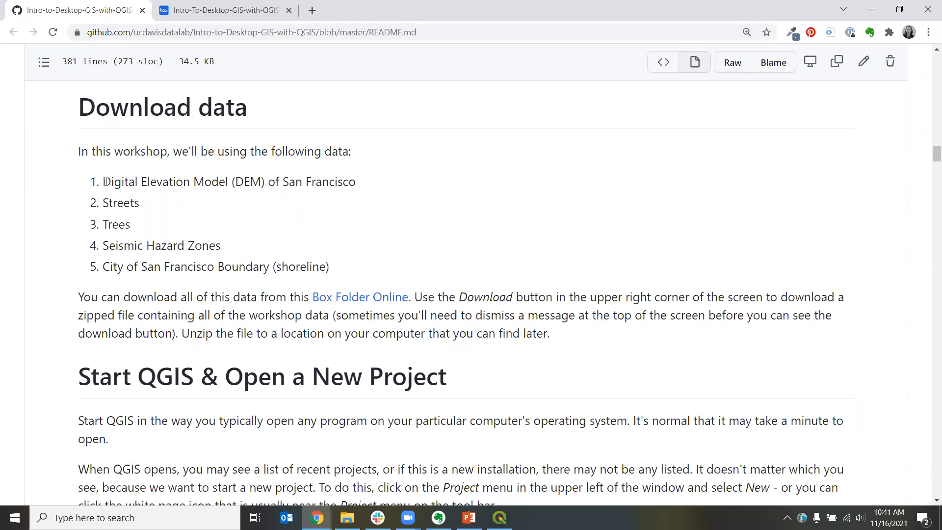
left_click_drag(101, 182, 271, 182)
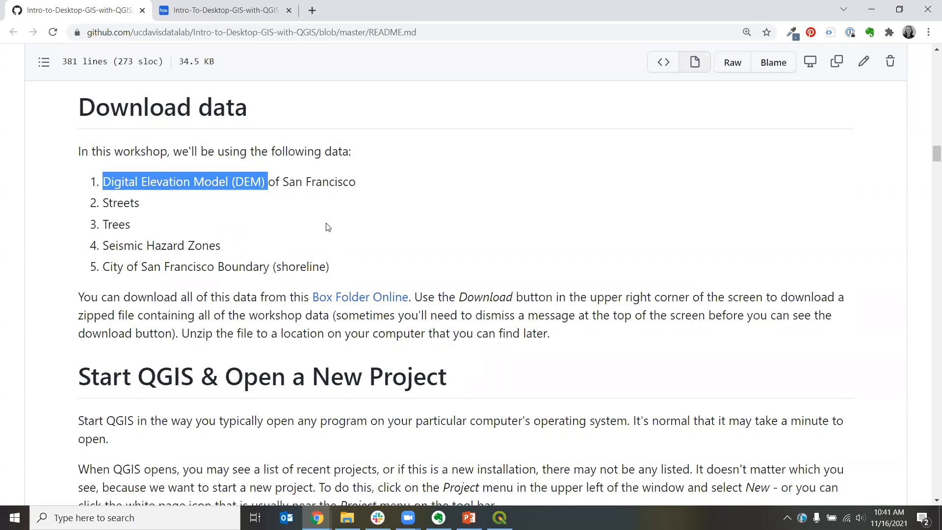
left_click(207, 207)
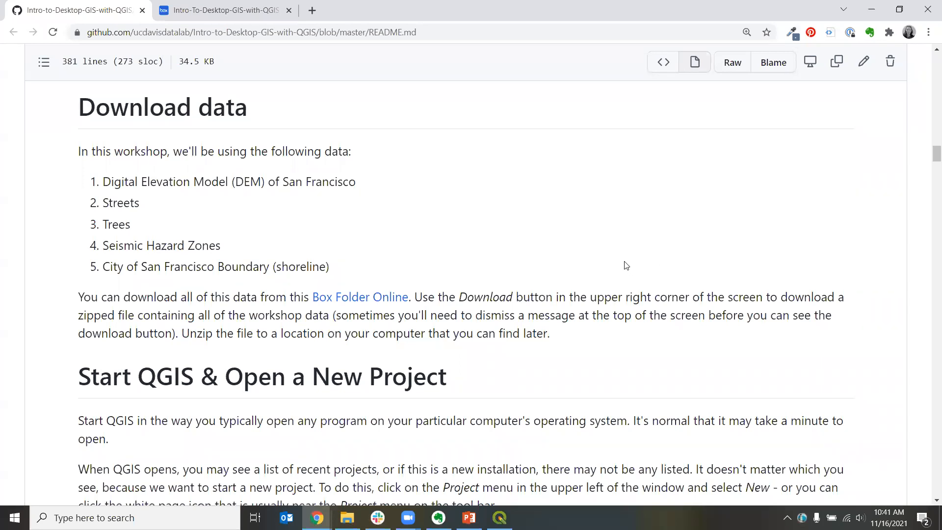
Step: Minimize the browser and File Explorer windows to reveal the desktop
scroll(627, 266, "down", 3)
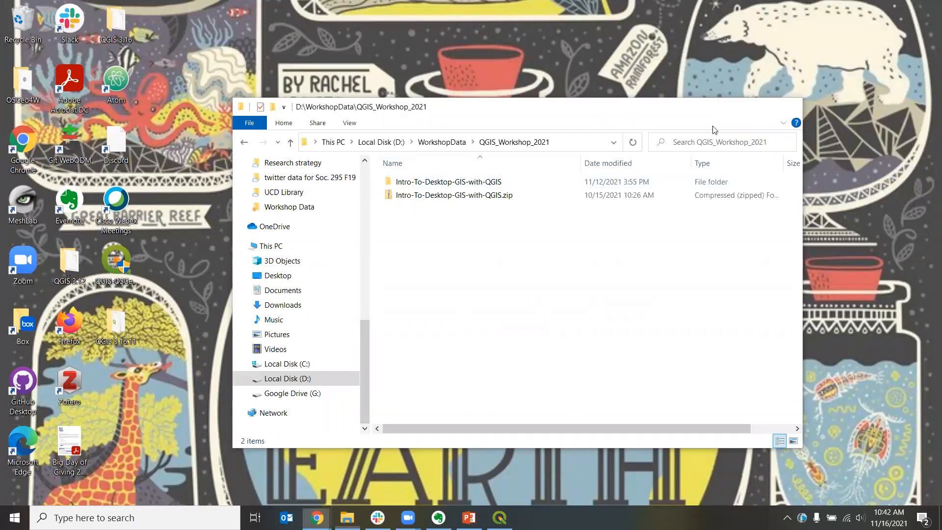
left_click(730, 109)
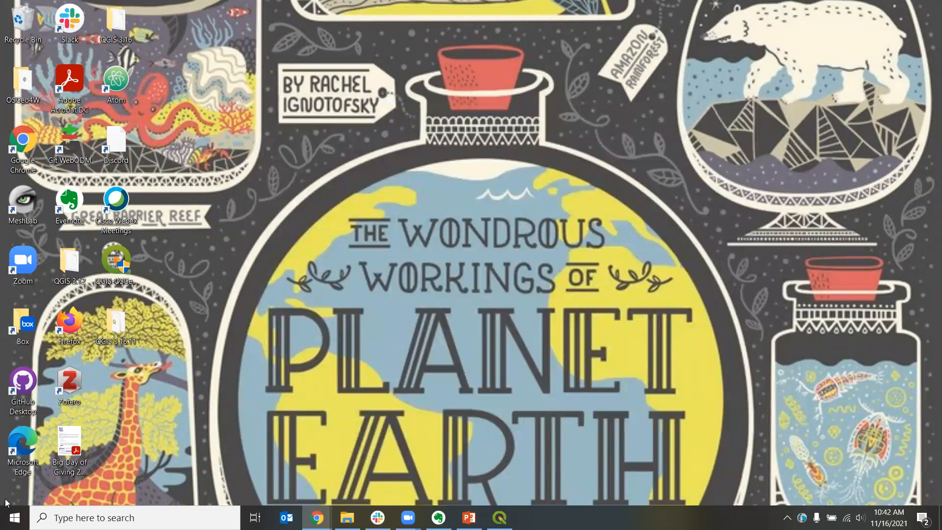
Step: Search for and launch QGIS Desktop 3.22.0 from the Start menu
left_click(14, 518)
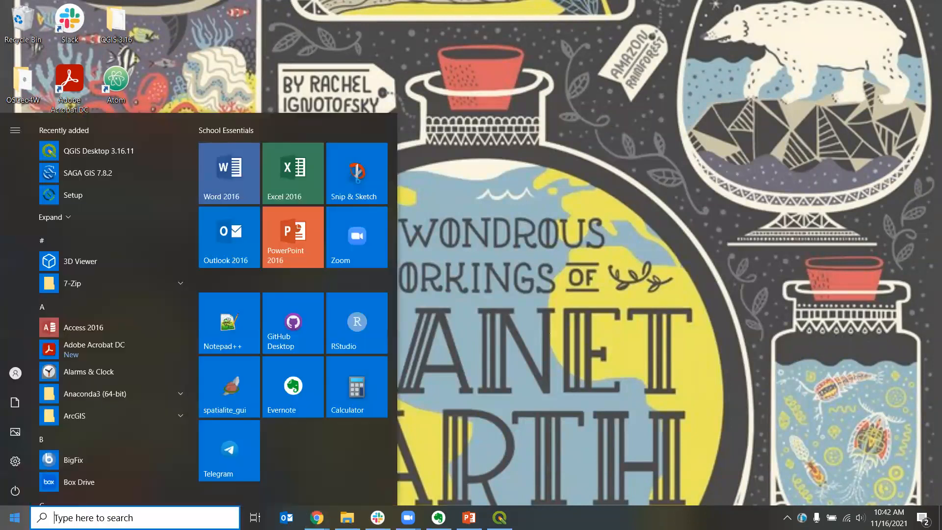
type("qgi")
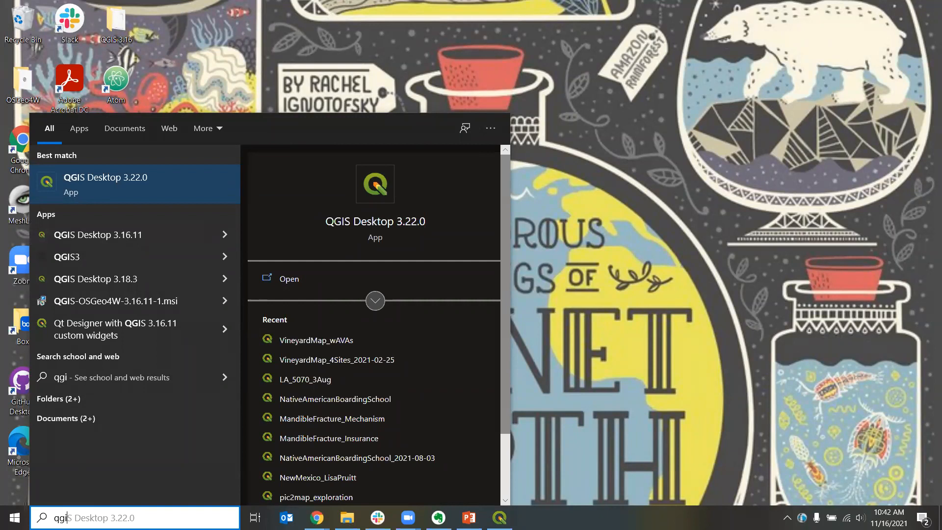
key("Return")
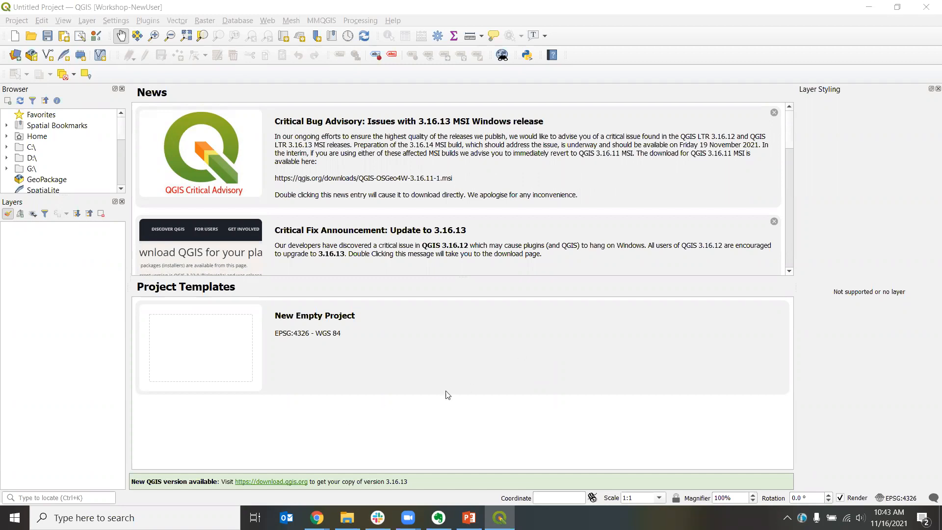
Step: Create a new empty QGIS project
key("alt+Tab")
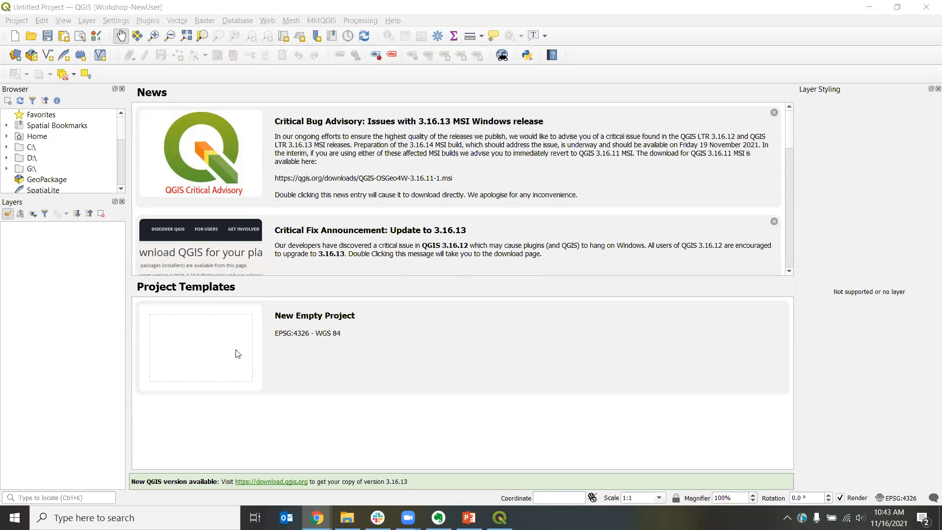
left_click(16, 22)
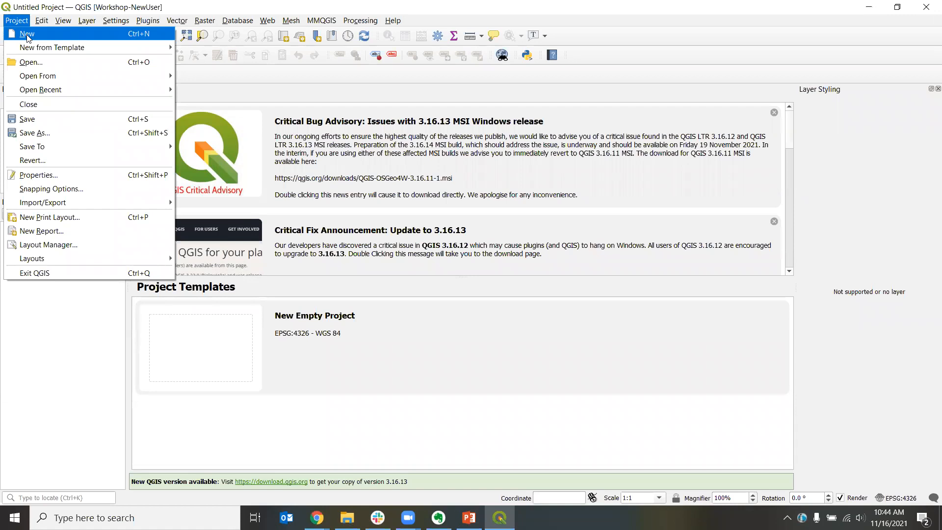
left_click(28, 38)
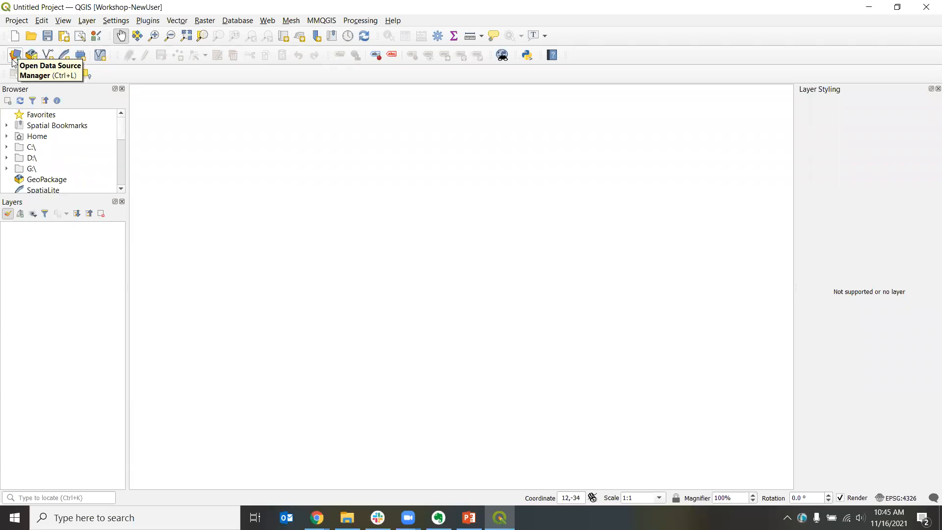
Step: Open the Data Source Manager and widen its list of source types
left_click(84, 21)
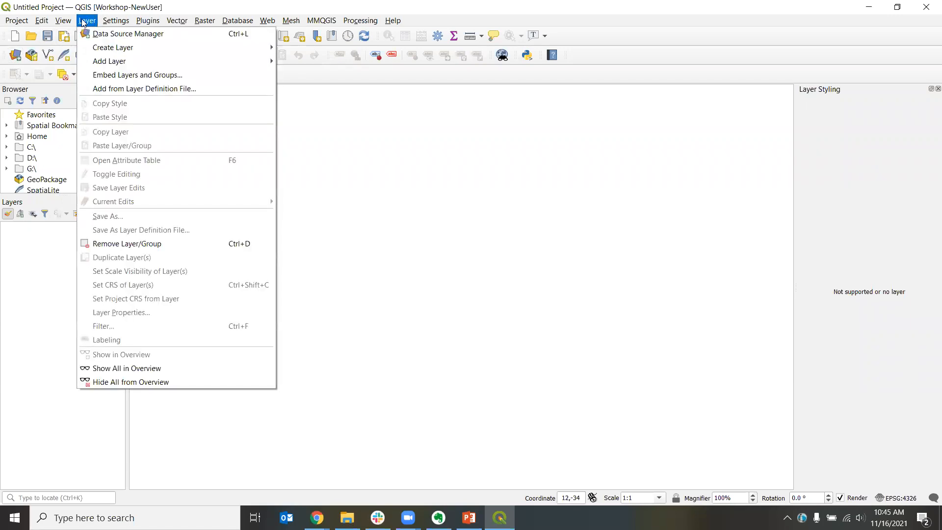
left_click(149, 36)
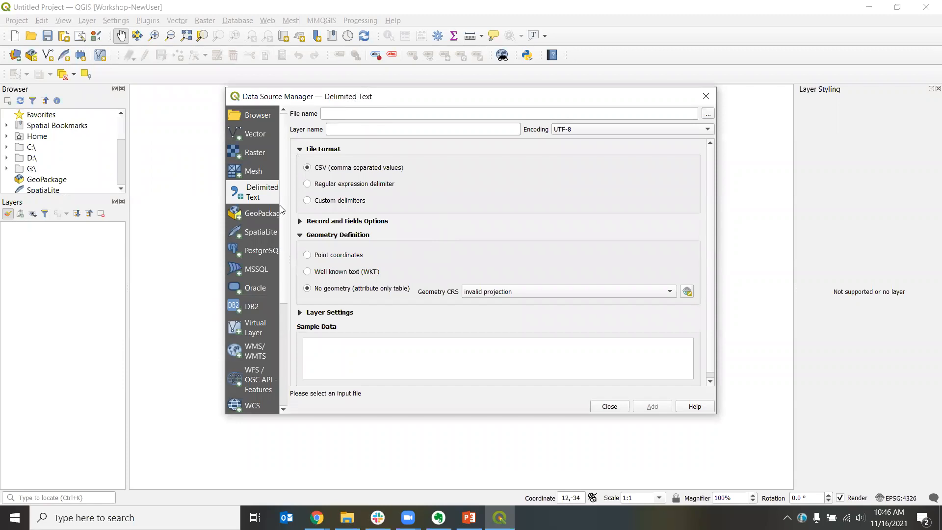
left_click_drag(287, 212, 335, 213)
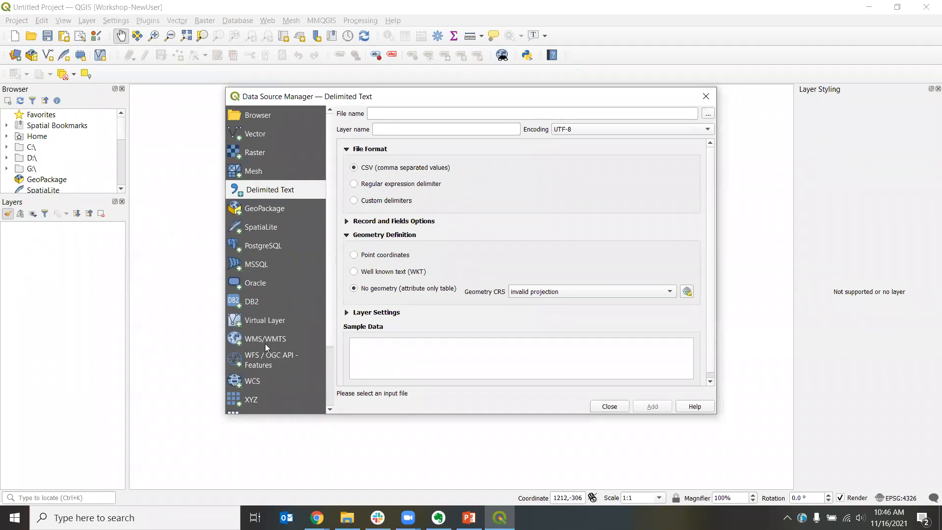
Step: Browse for a raster dataset and choose DEM_SF.tif in D:\WorkshopData\QGIS_Workshop_2021\Intro-To-Desktop-GIS-with-QGIS
left_click(240, 156)
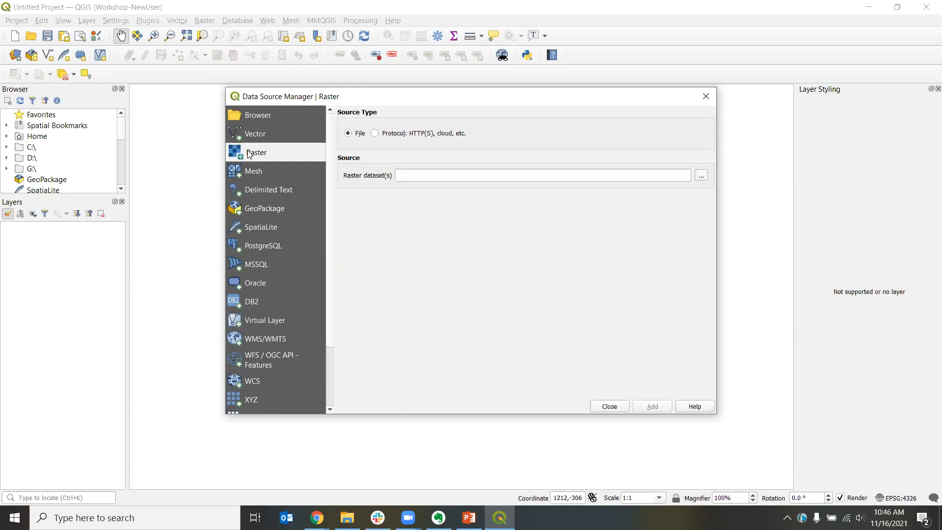
left_click(701, 178)
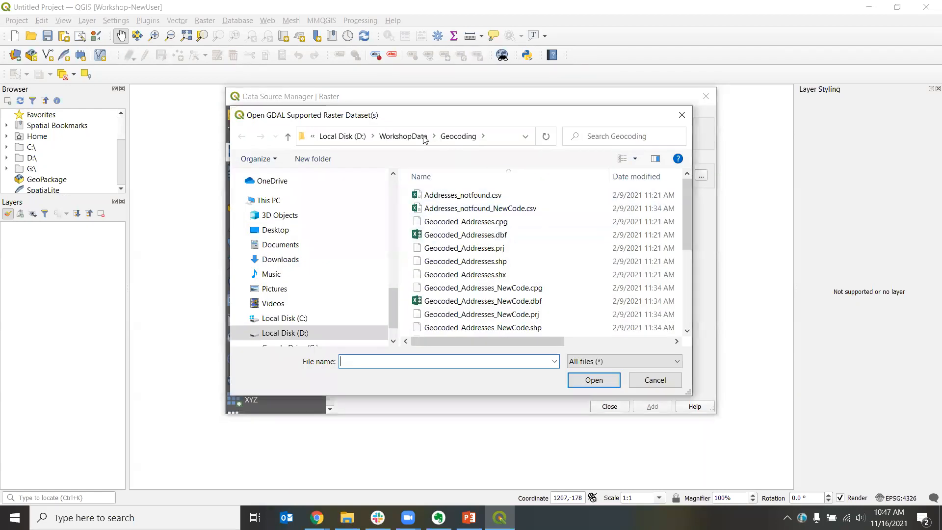
left_click(403, 136)
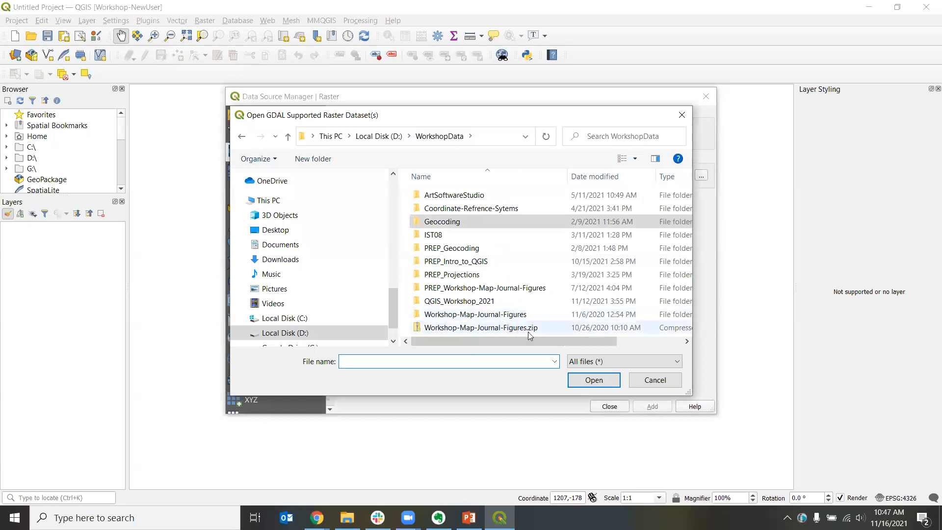
left_click_drag(472, 121, 523, 177)
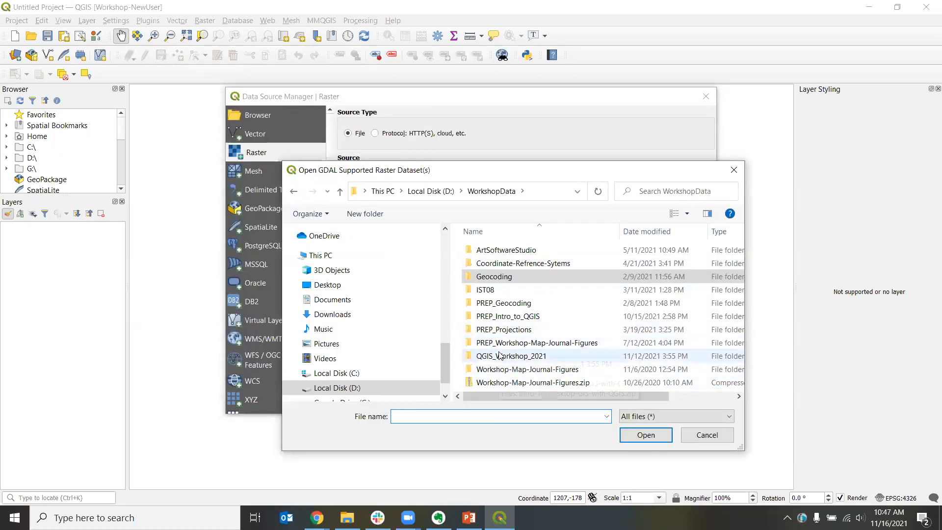
double_click(482, 358)
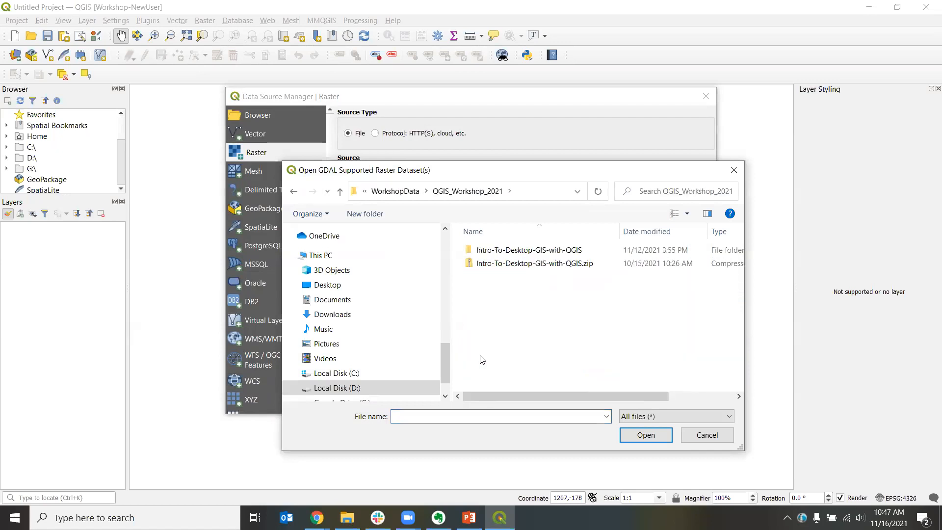
double_click(524, 251)
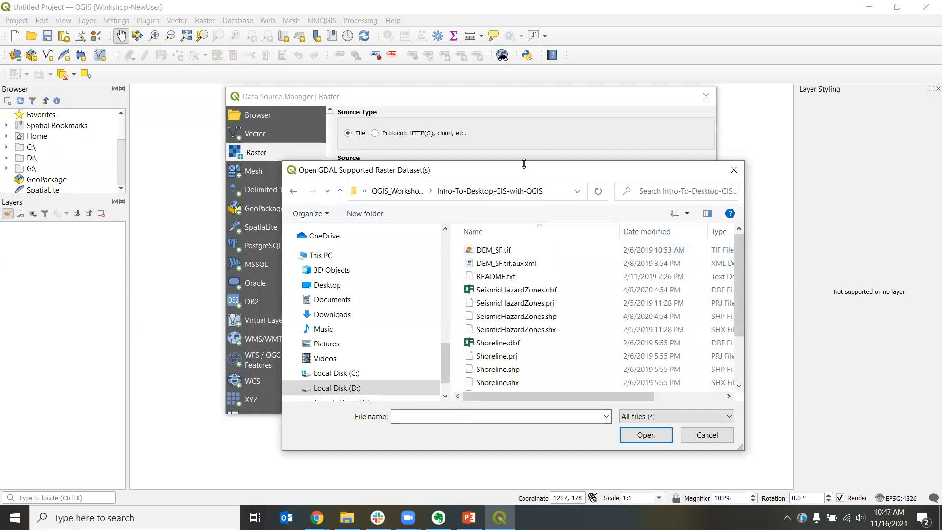
left_click_drag(524, 163, 615, 155)
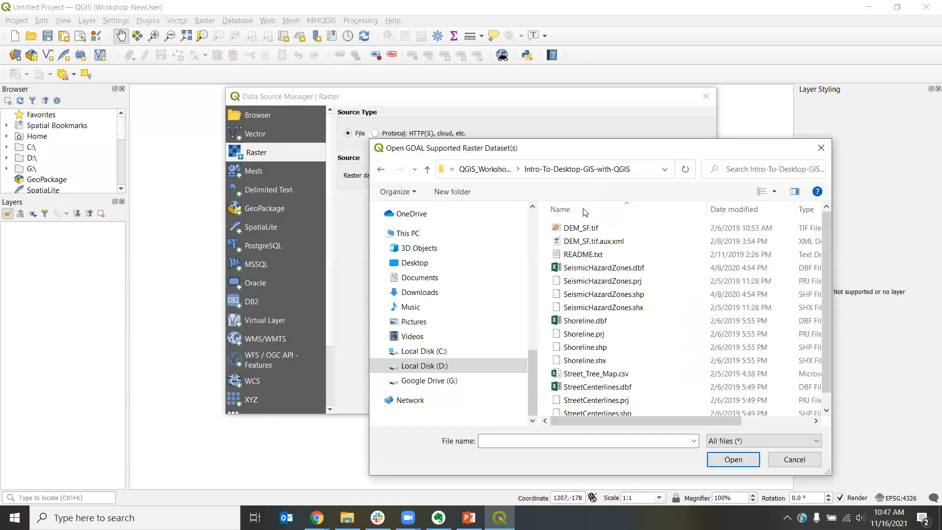
left_click(567, 230)
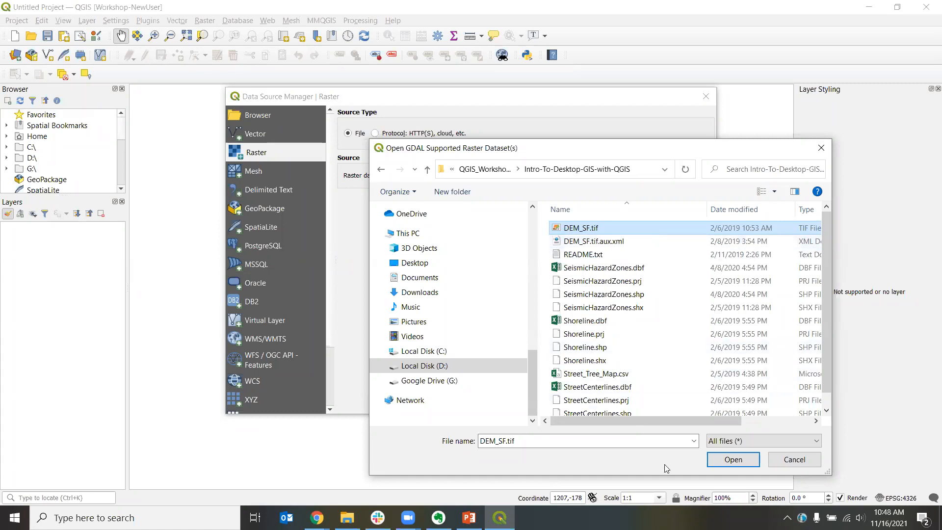
left_click(714, 459)
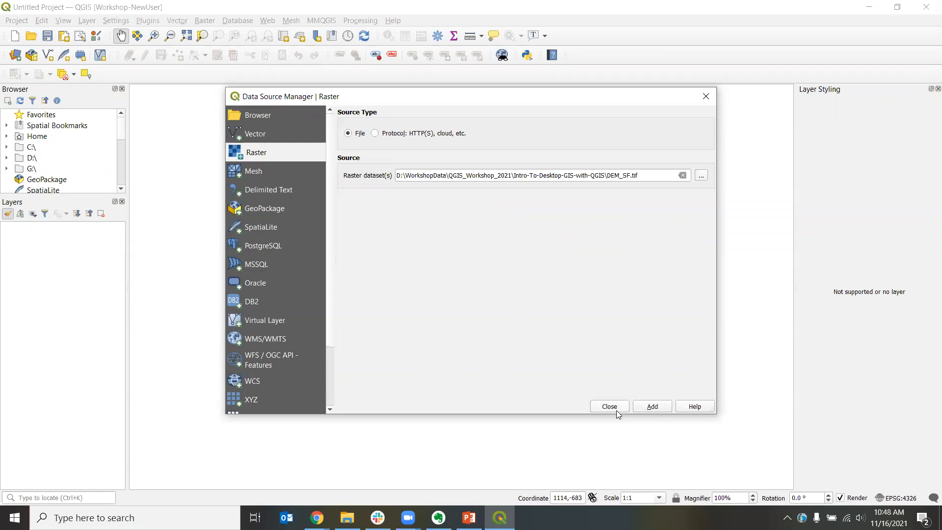
Step: Add the DEM_SF raster and accept the NAD83 to WGS 84 (1) – EPSG:1188 transformation
left_click(653, 406)
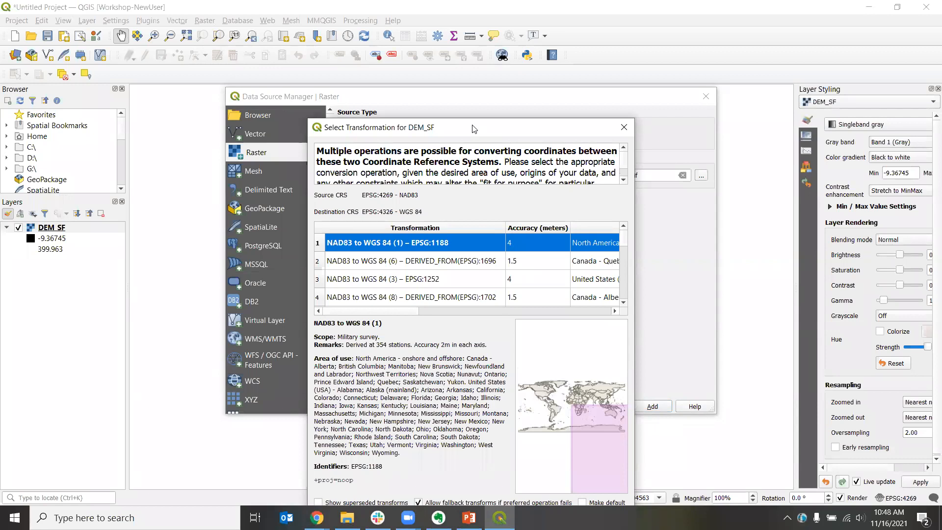
left_click_drag(473, 128, 345, 66)
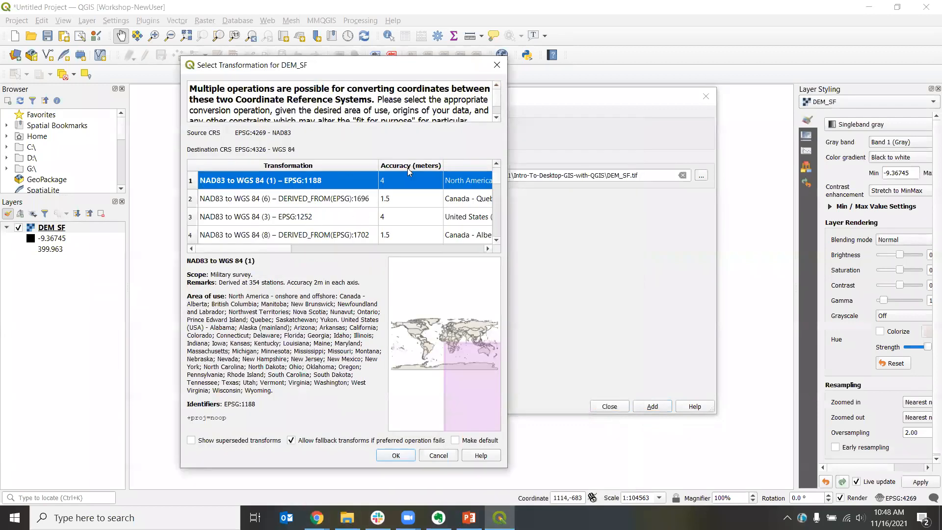
left_click_drag(379, 165, 390, 165)
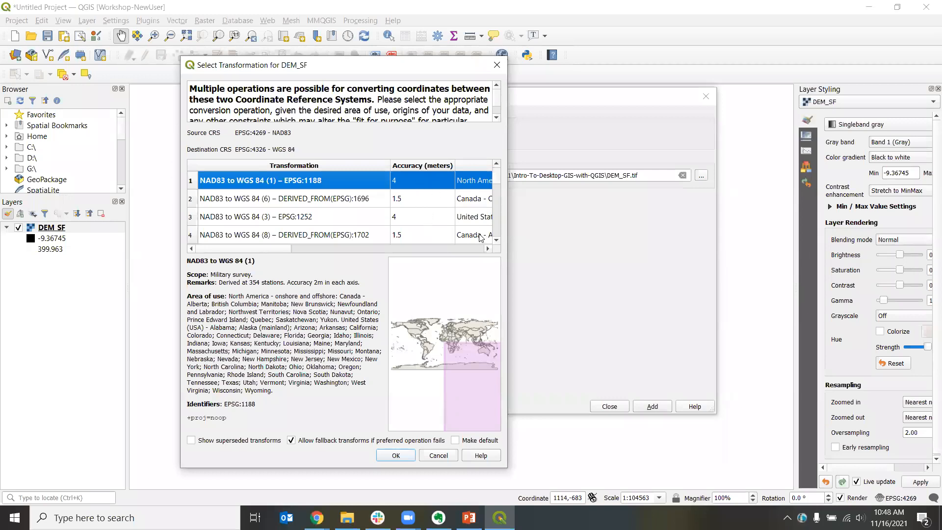
scroll(432, 224, "down", 2)
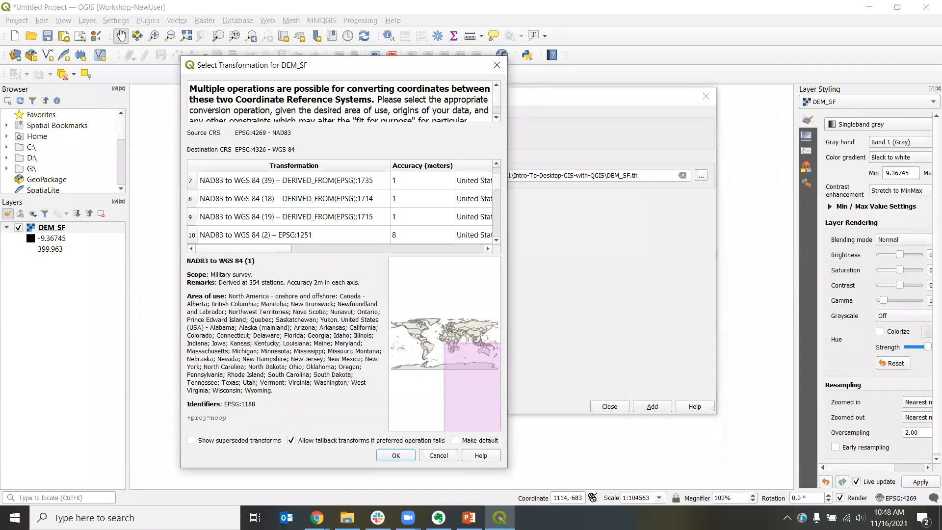
scroll(320, 200, "up", 2)
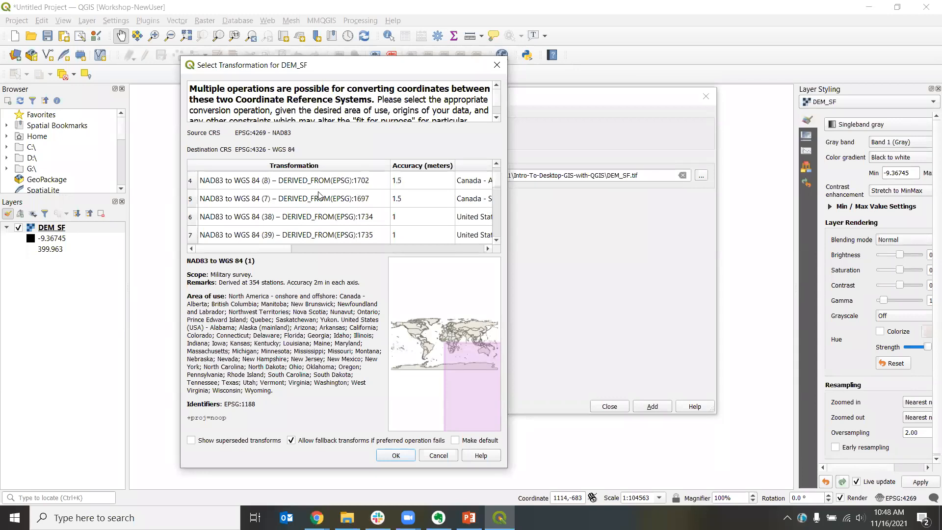
scroll(319, 201, "down", 3)
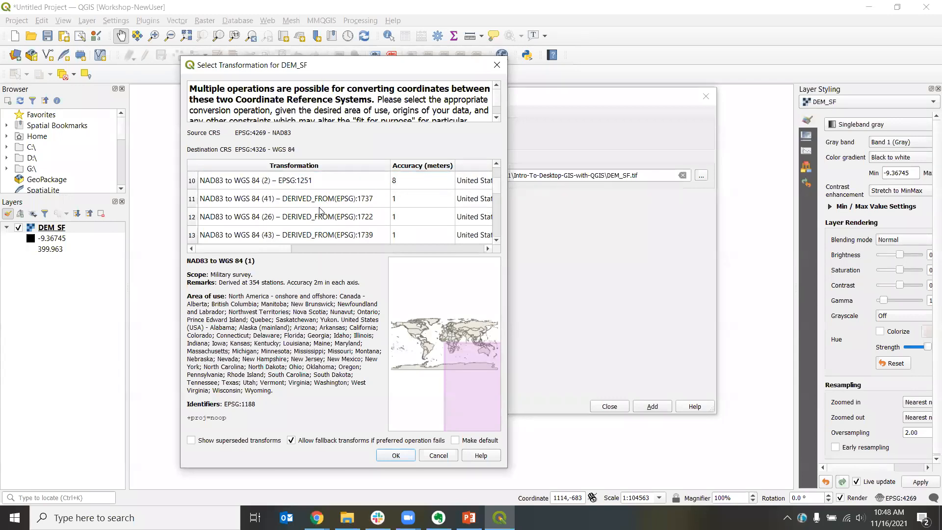
scroll(319, 211, "down", 3)
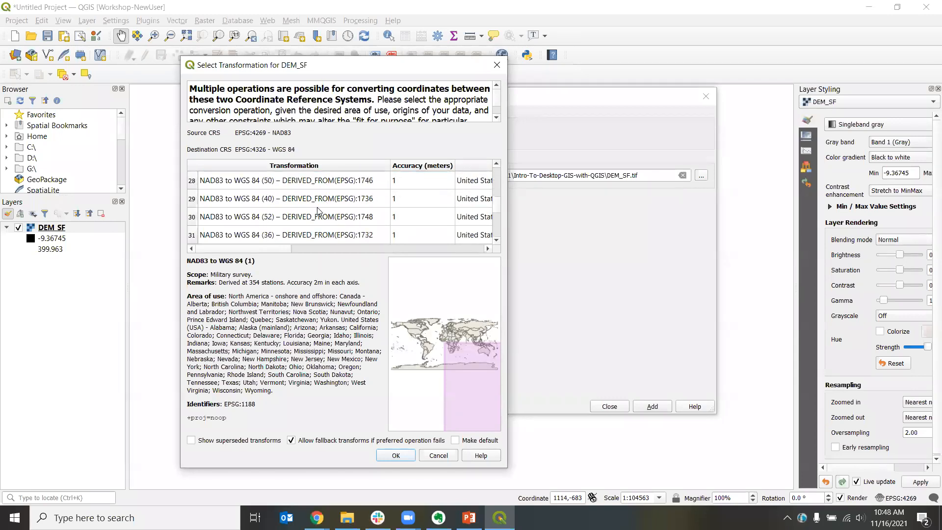
scroll(314, 211, "up", 4)
scroll(312, 211, "up", 2)
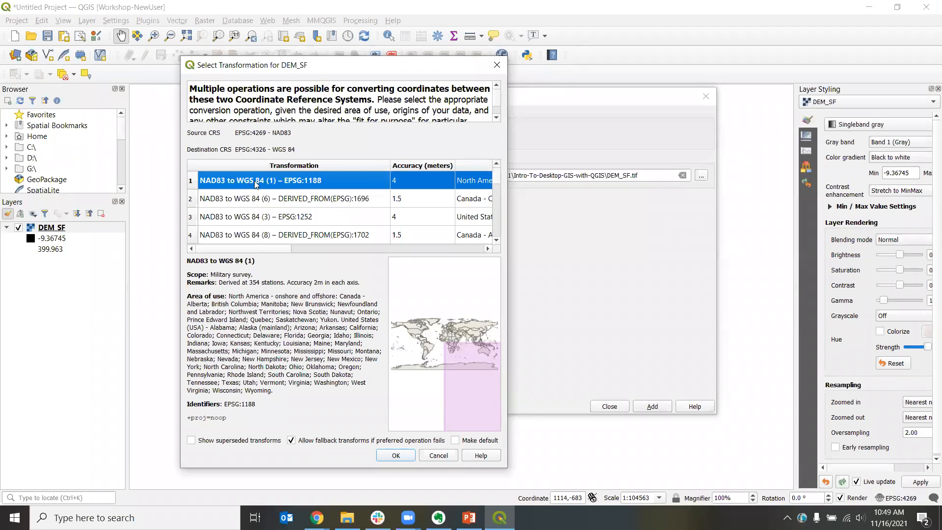
left_click(398, 456)
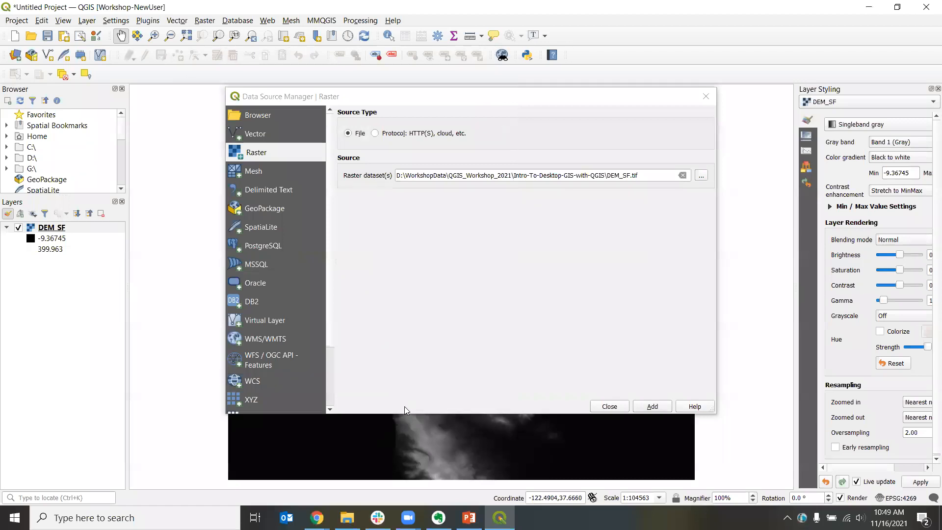
Step: Move the Data Source Manager aside to inspect the loaded DEM on the map, then bring it back
left_click(402, 98)
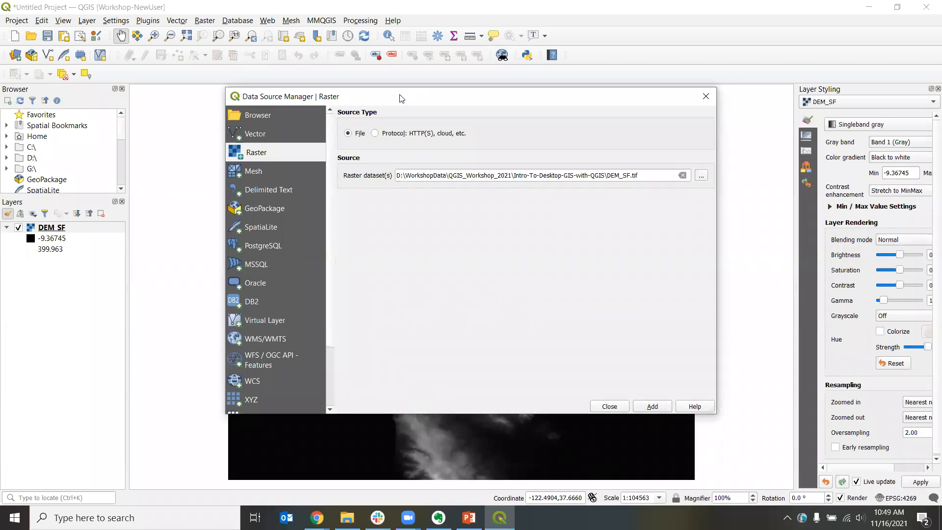
left_click_drag(401, 98, 604, 409)
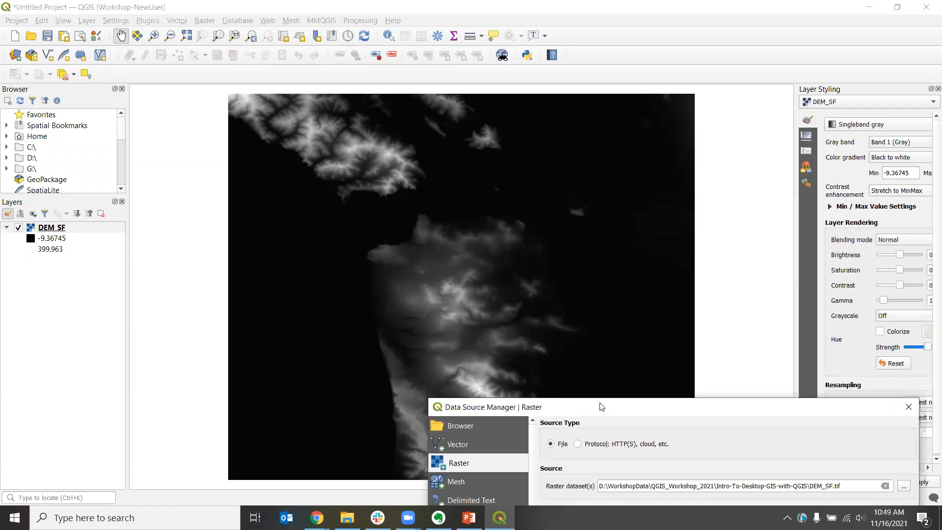
left_click_drag(602, 407, 442, 116)
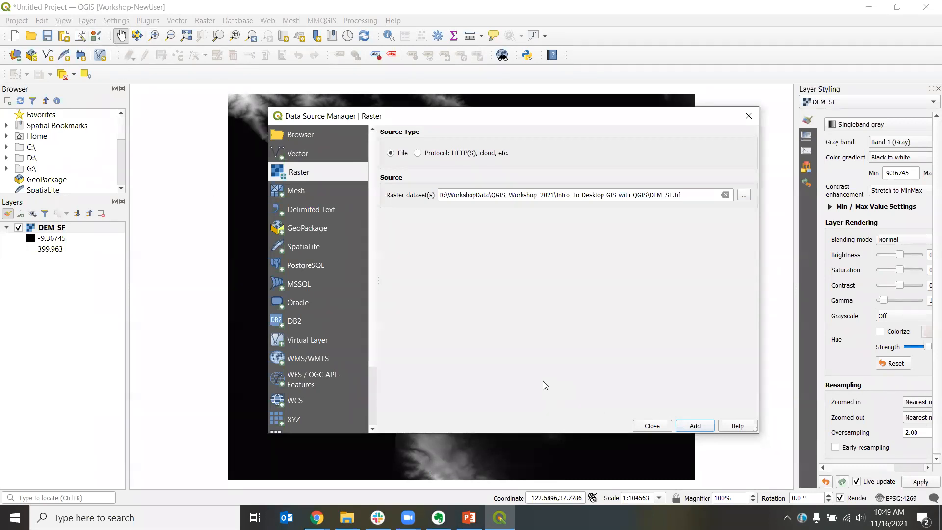
Step: Switch to vector sources and select SeismicHazardZones.shp, Shoreline.shp and StreetCenterlines.shp from the workshop folder
left_click(296, 154)
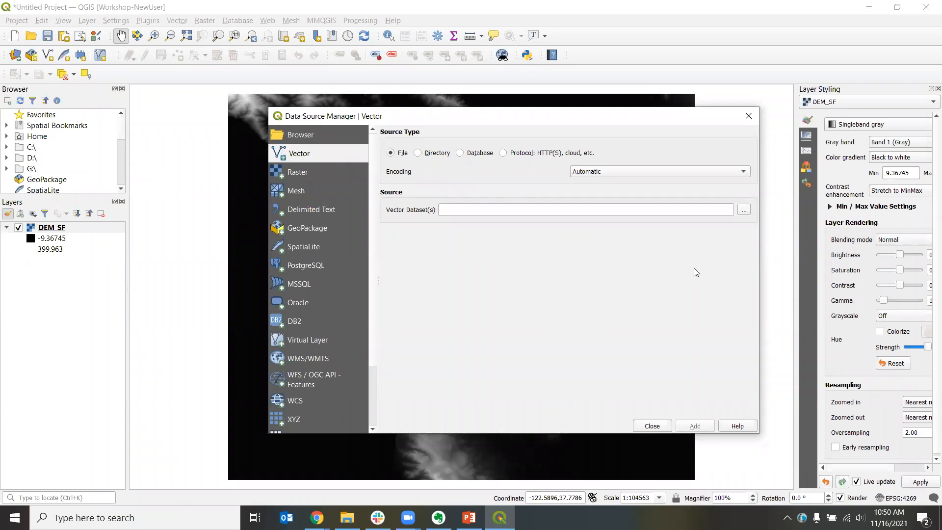
left_click(745, 212)
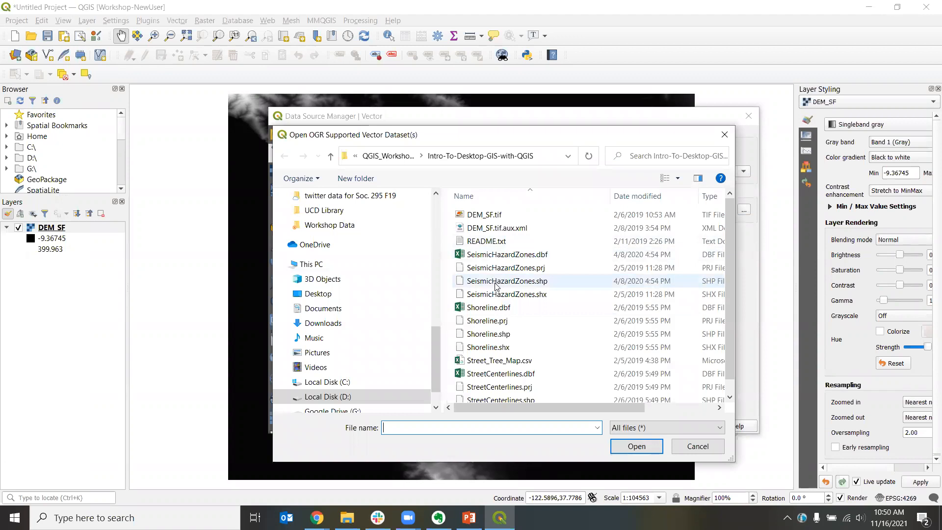
left_click(542, 282)
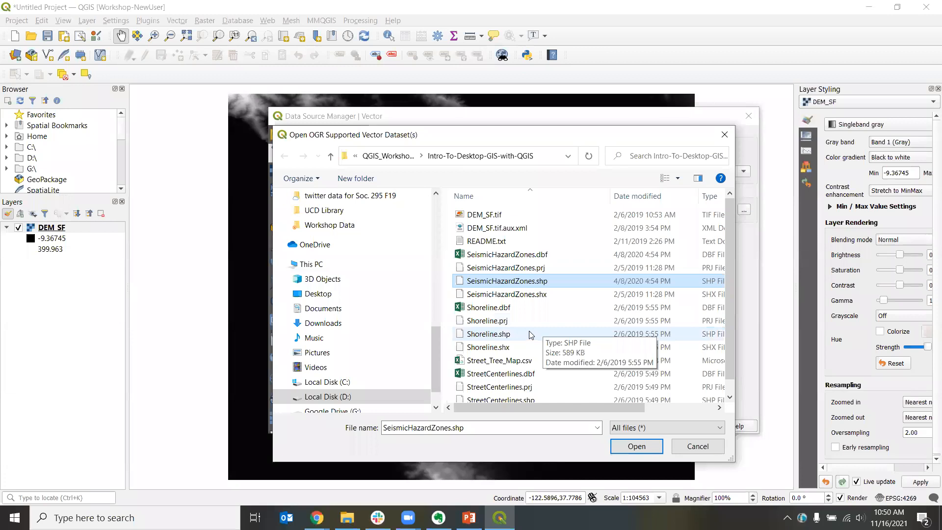
left_click(485, 336, "ctrl")
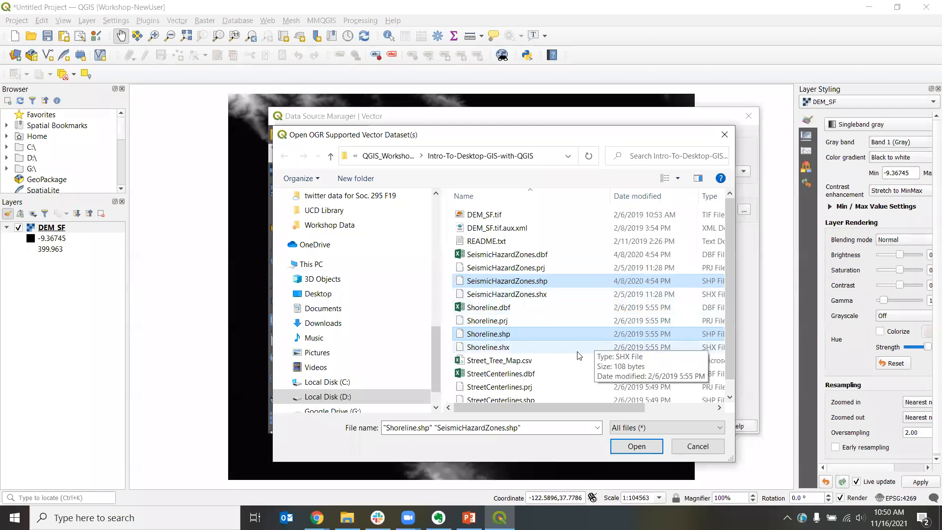
scroll(564, 341, "down", 1)
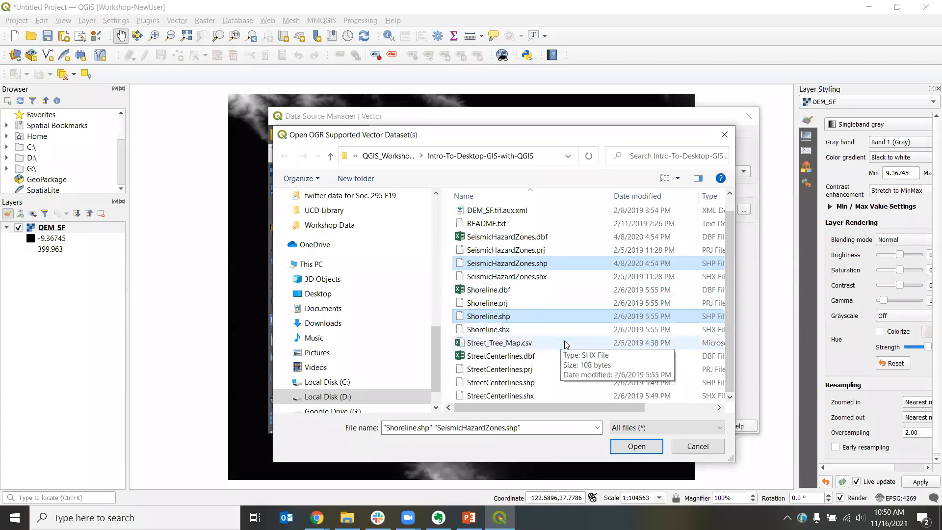
left_click(489, 382, "ctrl")
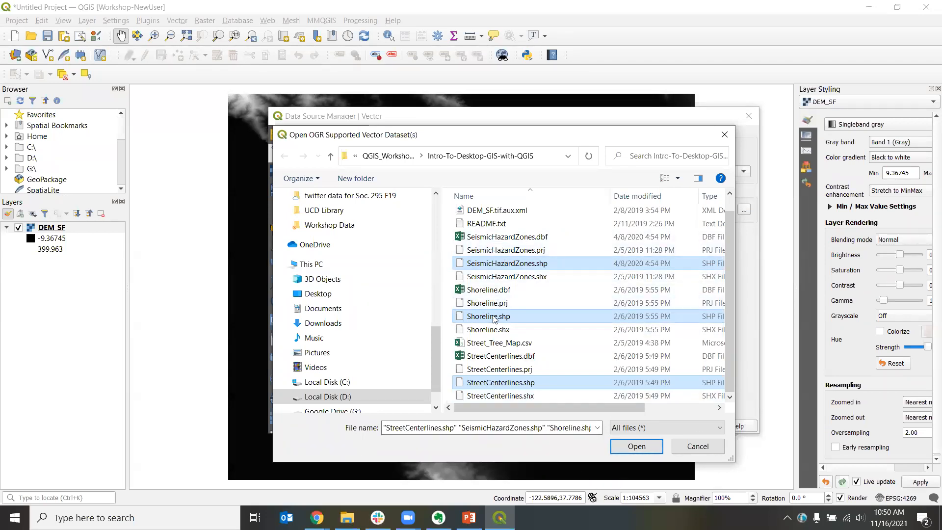
left_click(637, 447)
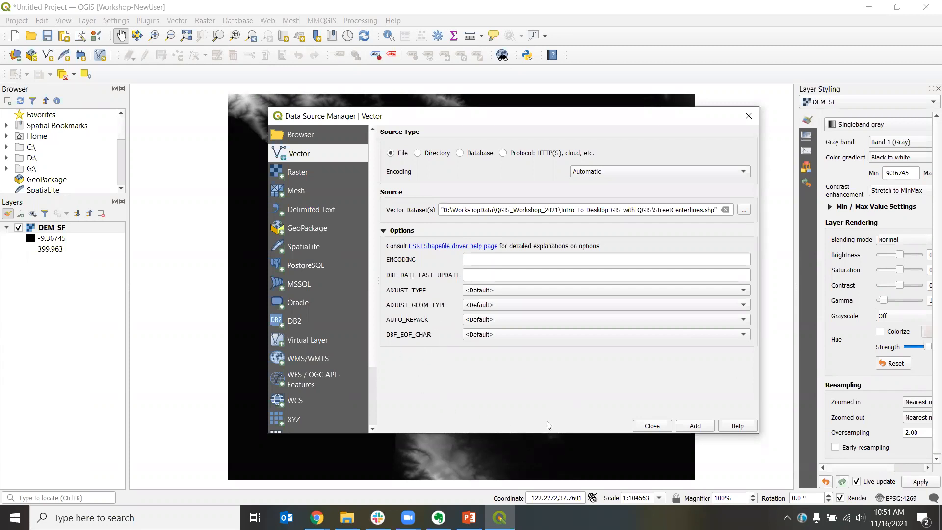
Step: Add the three shapefiles, choosing the OGC:CRS84 to WGS 84 + Inverse of NAD83 to WGS 84 (43) transformation
left_click(694, 427)
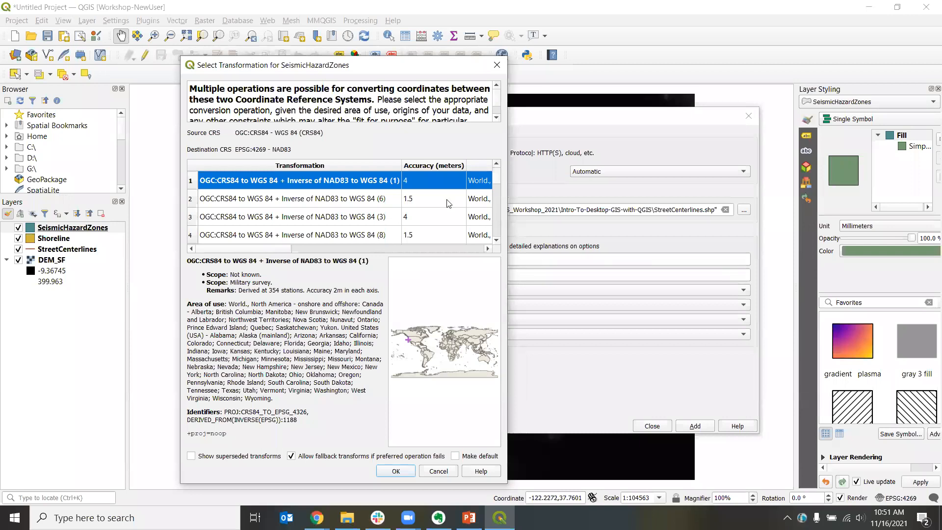
scroll(359, 199, "down", 2)
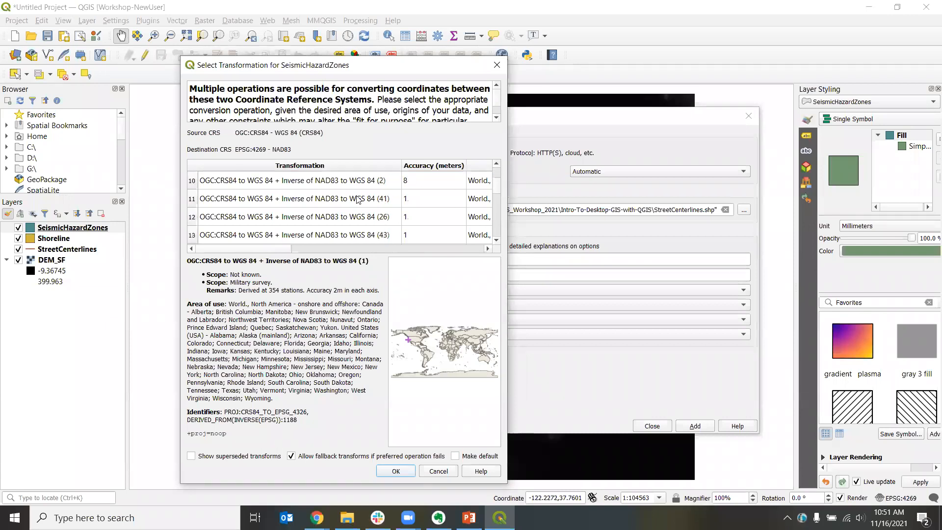
left_click(357, 184)
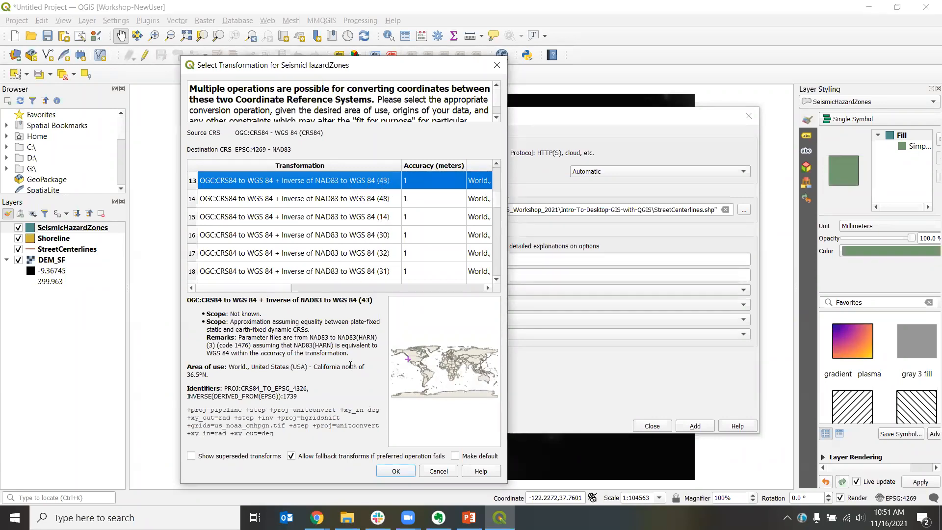
left_click(395, 471)
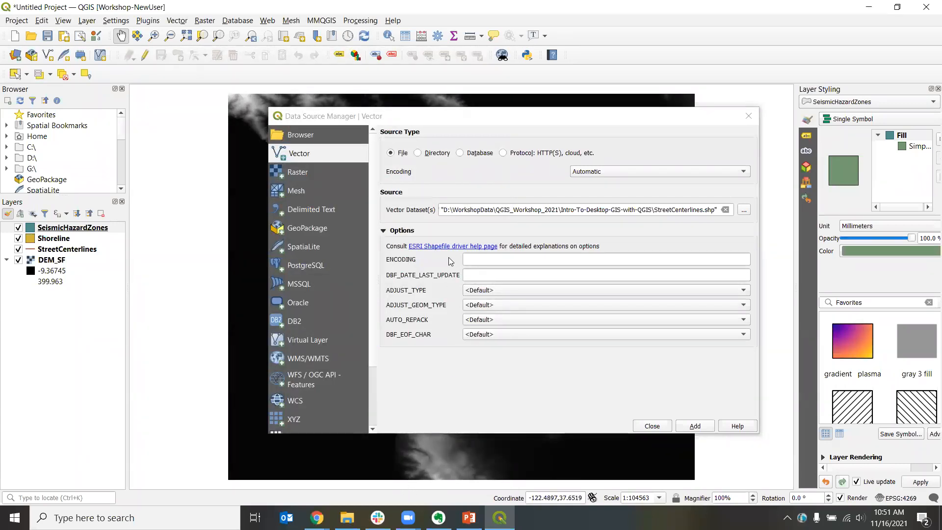
Step: Move the Data Source Manager aside to inspect the added vector layers on the map, then bring it back
left_click(418, 121)
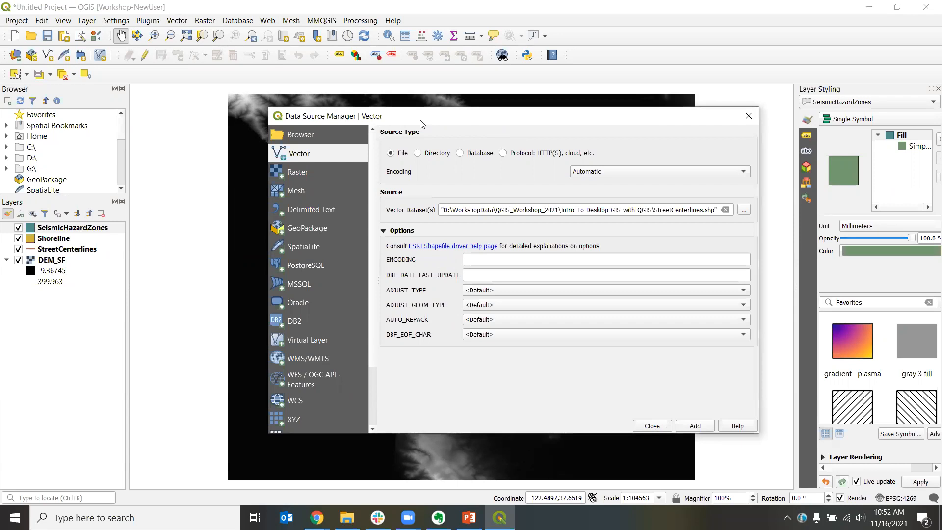
left_click_drag(421, 123, 686, 420)
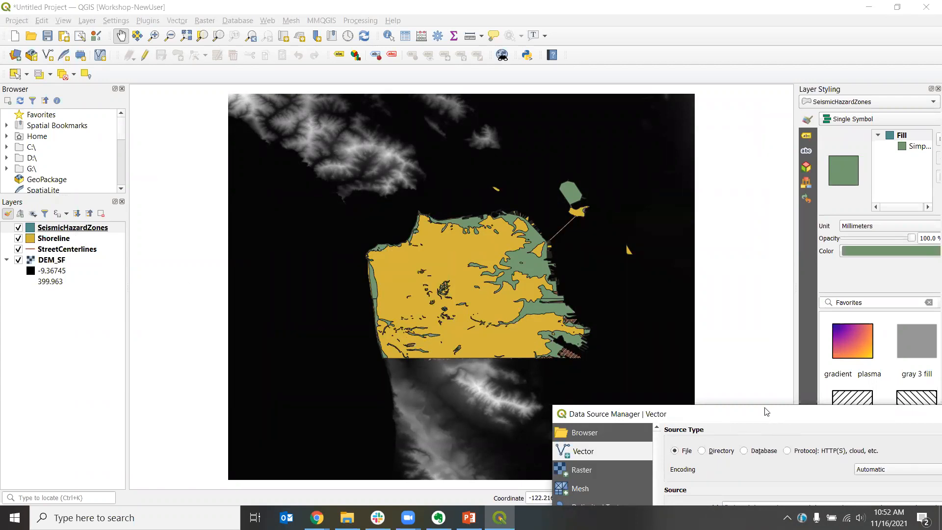
left_click_drag(767, 411, 460, 119)
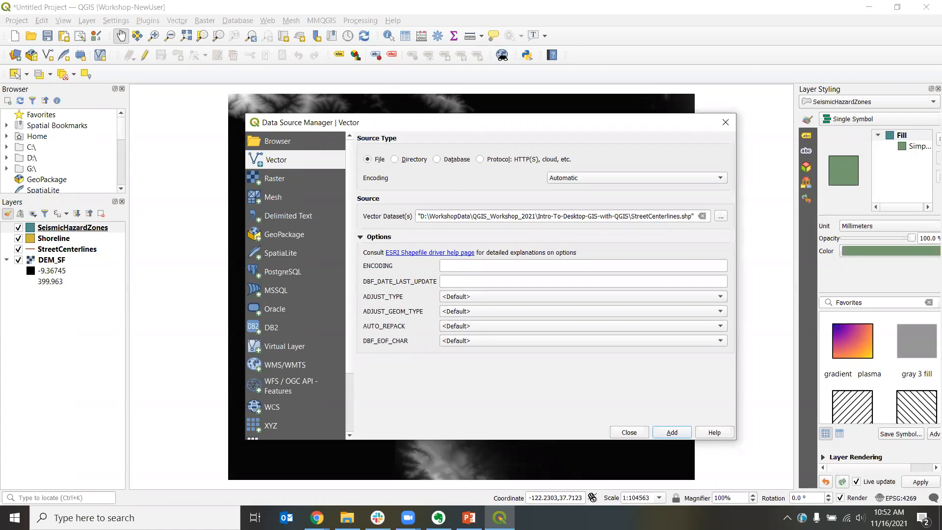
Step: Switch to delimited text sources and choose Street_Tree_Map.csv as the file
left_click(268, 219)
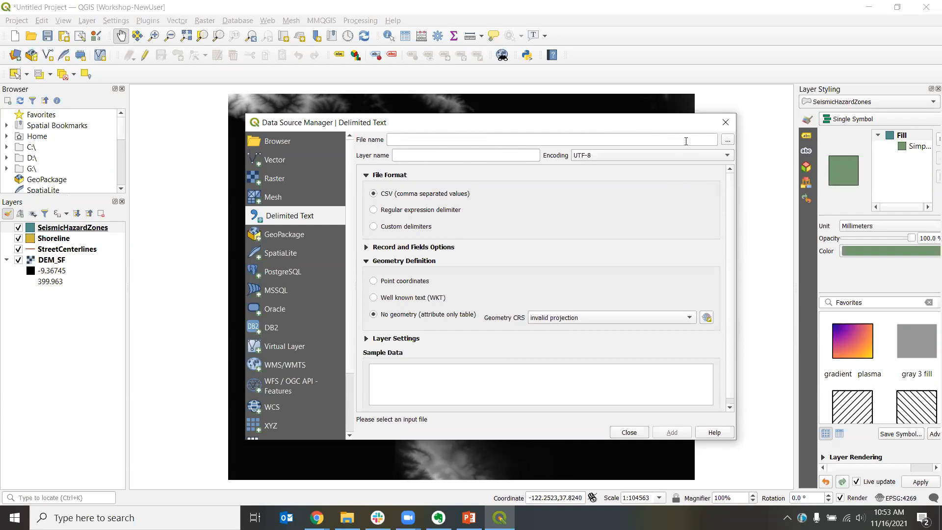
left_click(728, 140)
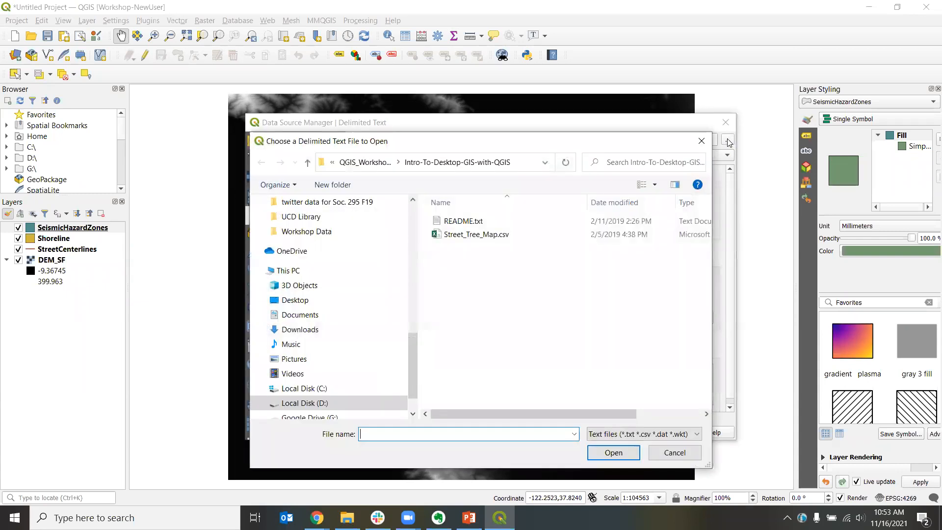
left_click(472, 237)
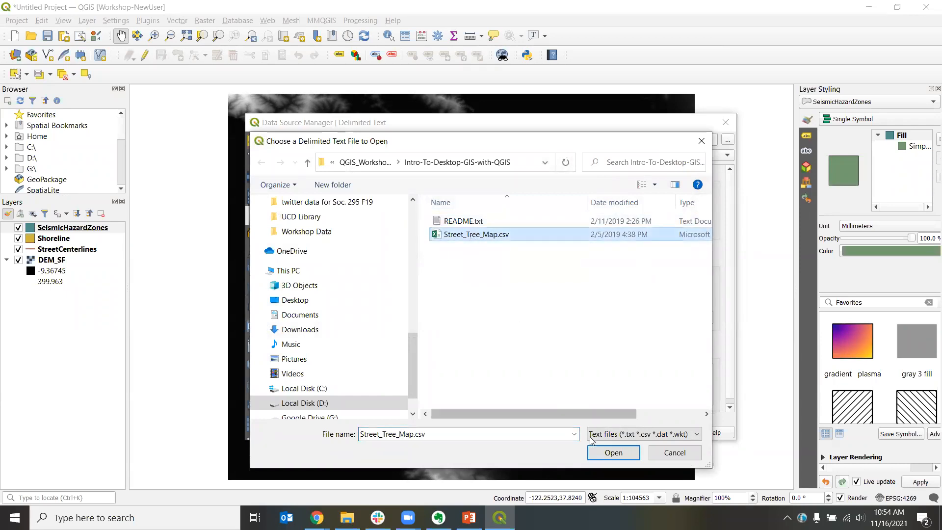
left_click(608, 454)
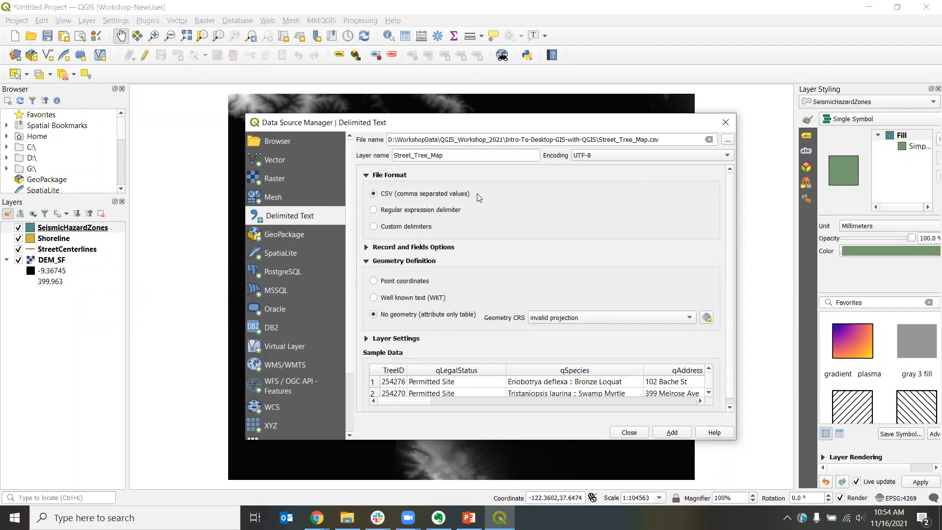
Step: Define the CSV geometry as point coordinates with Longitude as the X field and Latitude as the Y field
left_click(366, 249)
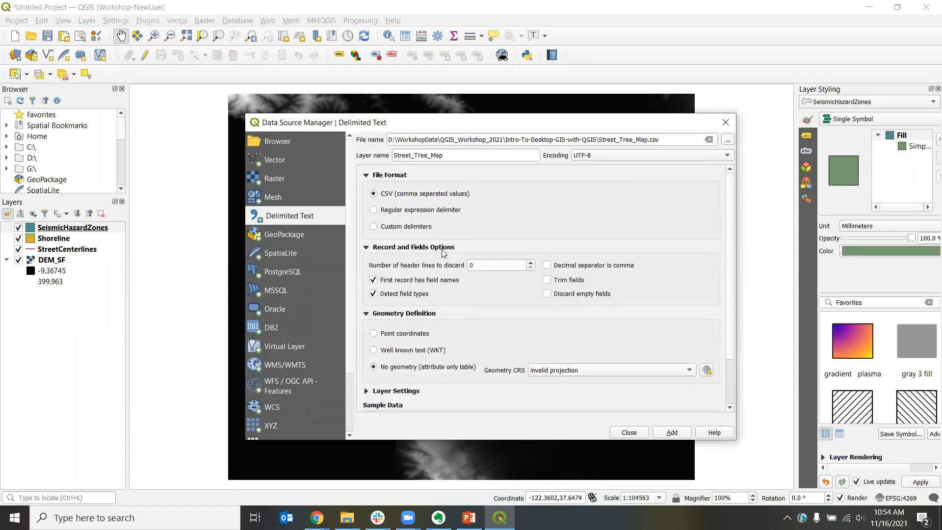
left_click(368, 250)
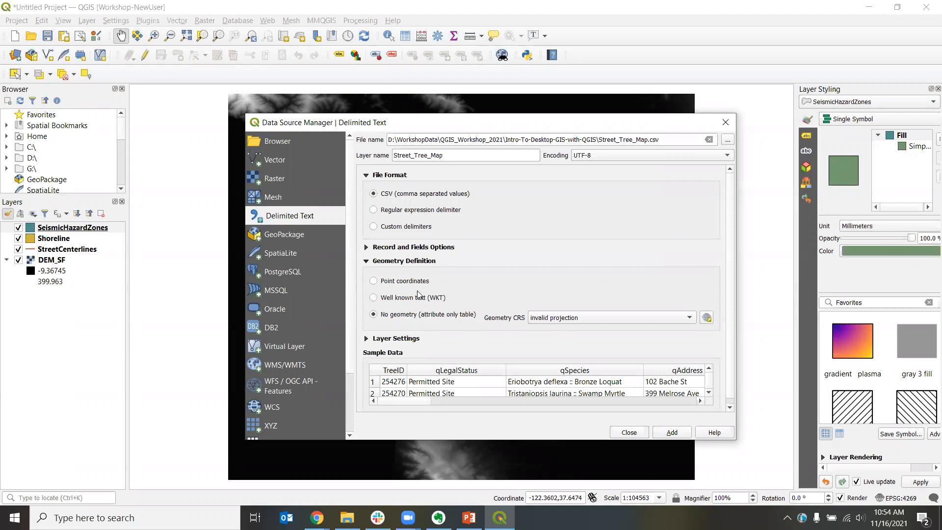
left_click(373, 282)
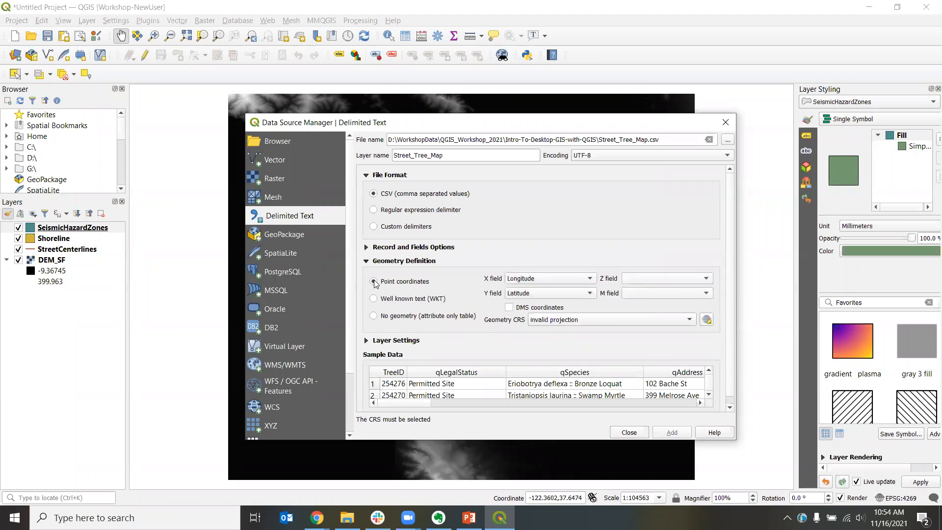
left_click(591, 280)
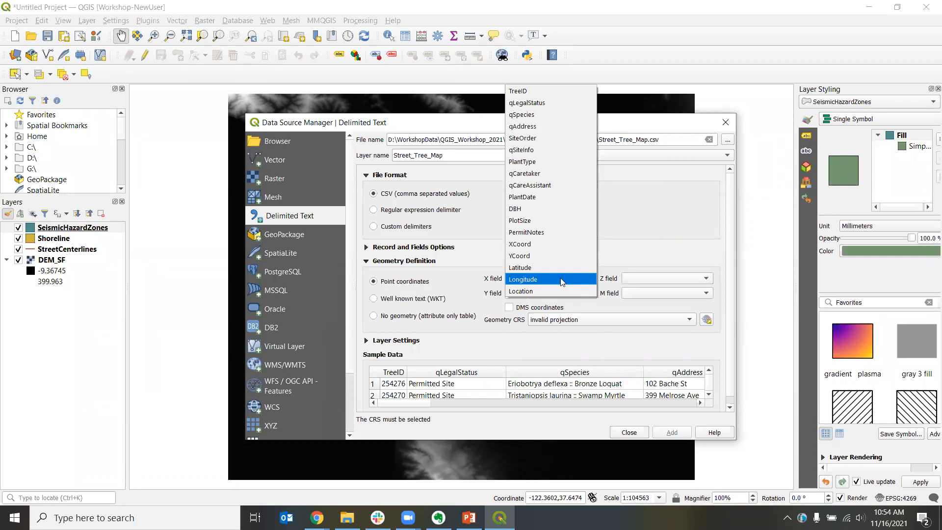
left_click(524, 279)
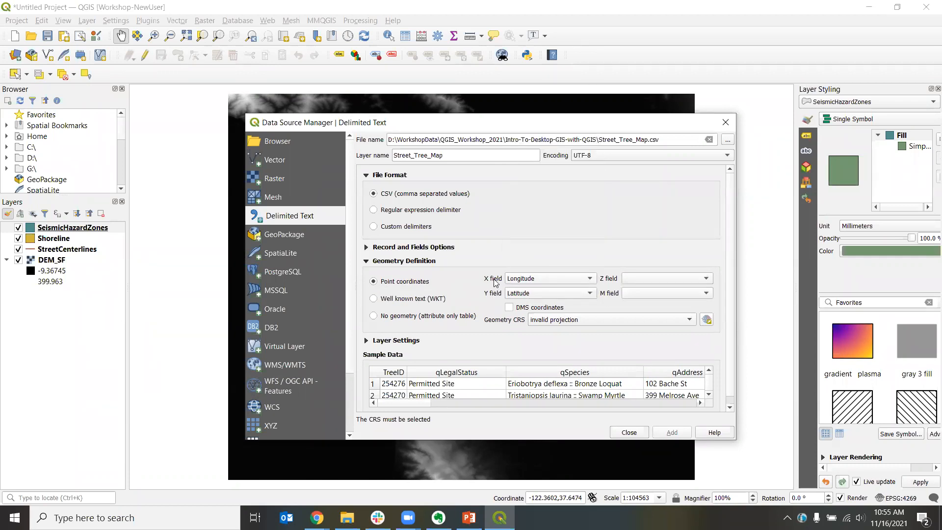
left_click(591, 280)
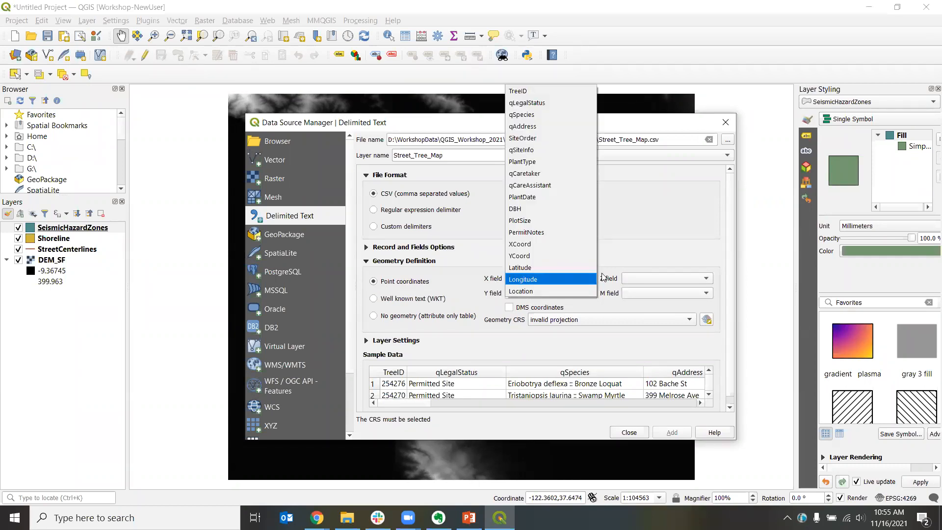
left_click(647, 249)
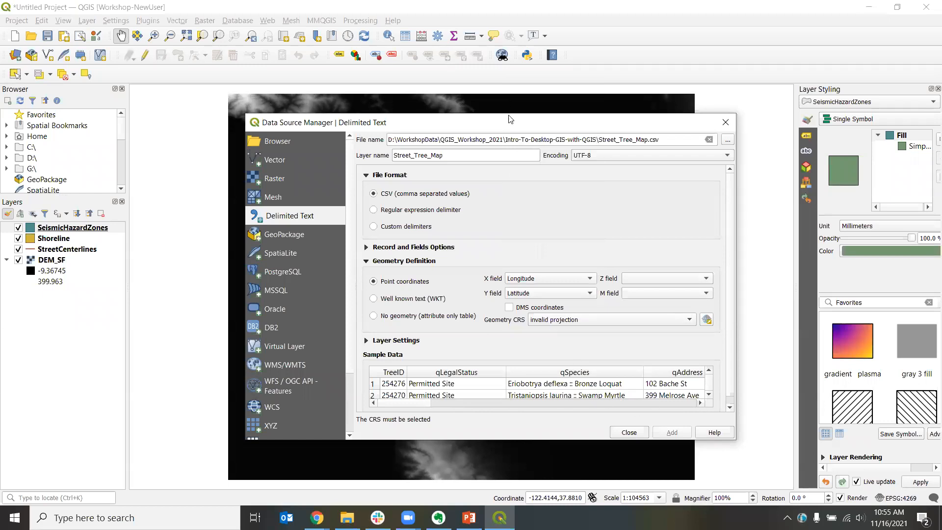
Step: Set the geometry CRS to the project CRS, EPSG:4326 - WGS 84
left_click_drag(509, 113, 509, 70)
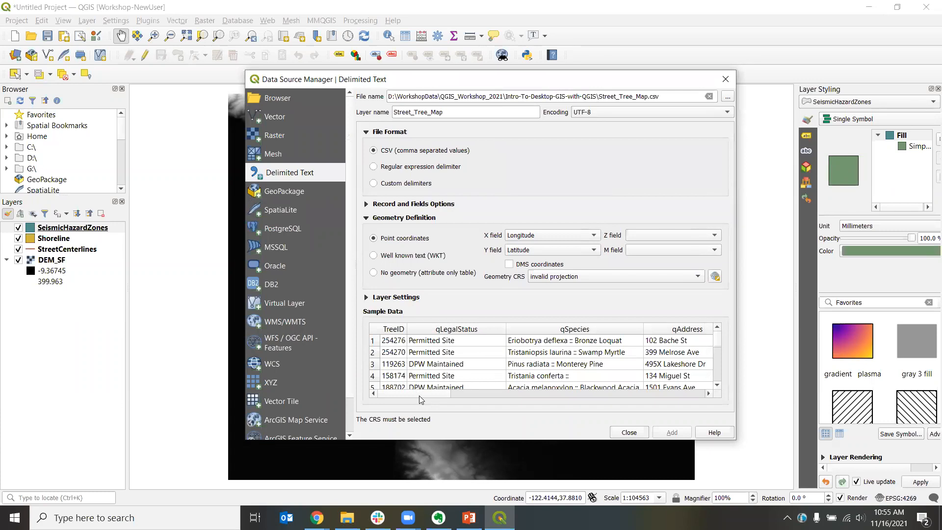
left_click_drag(412, 394, 387, 415)
left_click(632, 277)
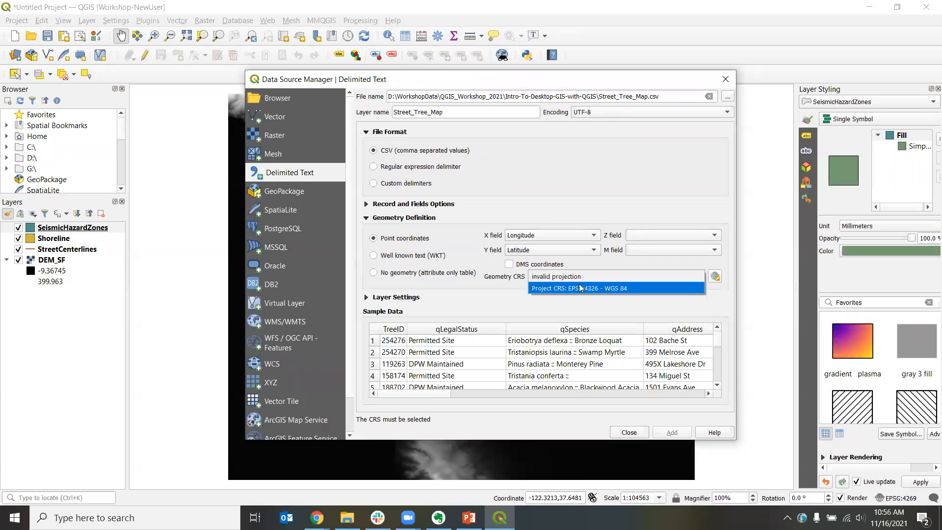
left_click(620, 293)
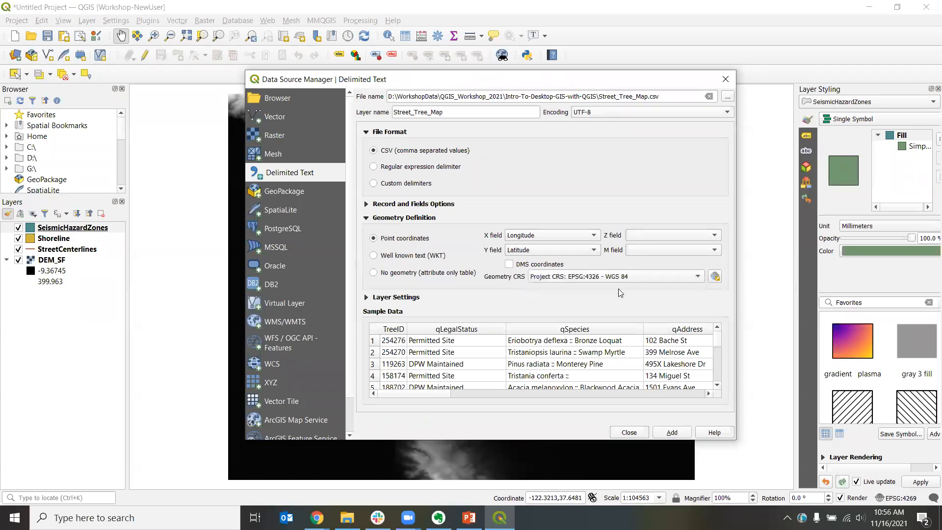
Step: Pick WGS 84 (EPSG:4326) in the coordinate reference system selector as the CSV's geometry CRS
left_click(716, 277)
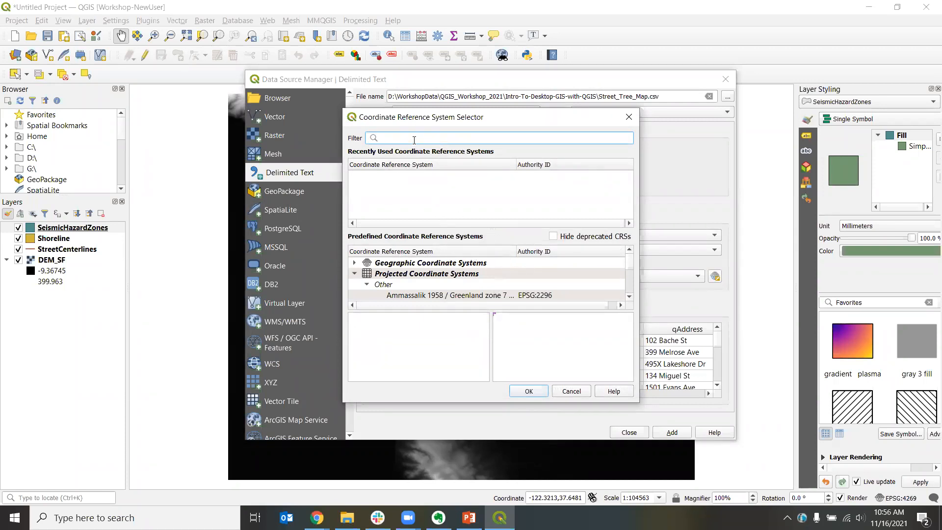
type("84")
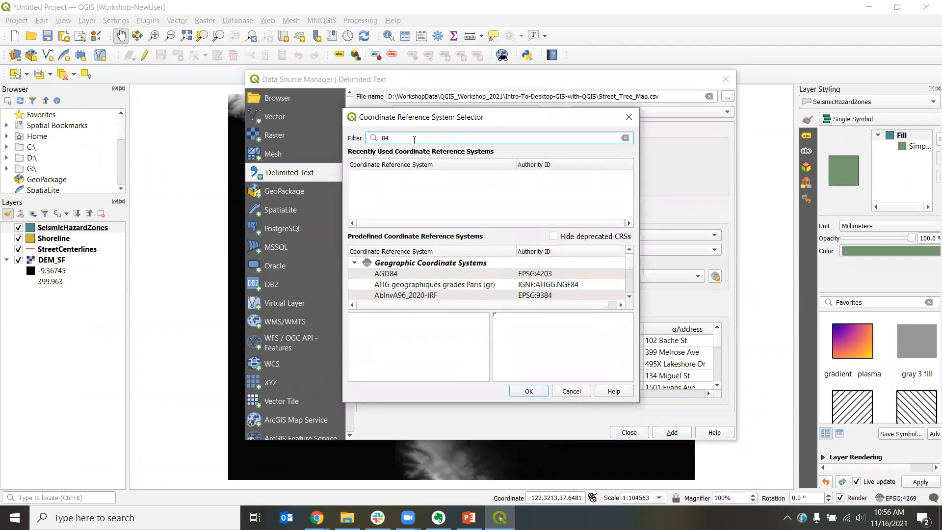
key("BackSpace")
key("BackSpace")
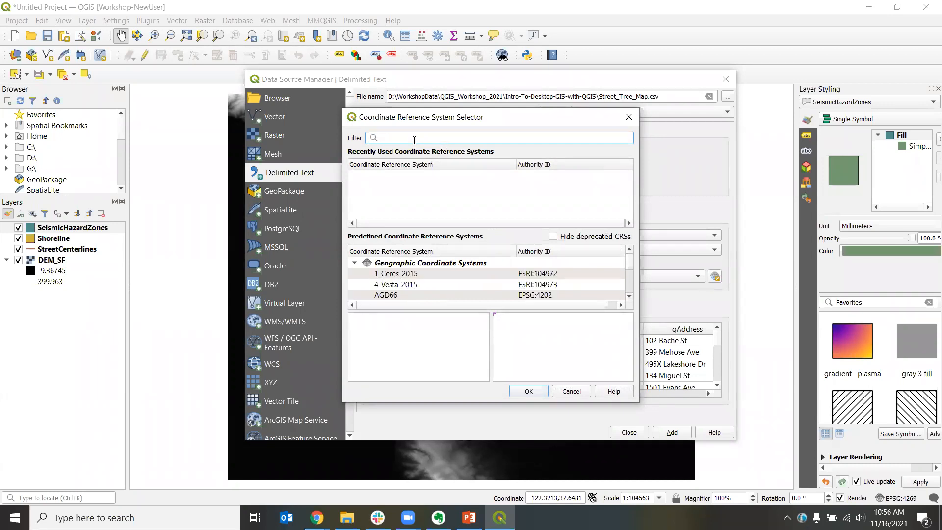
type("432")
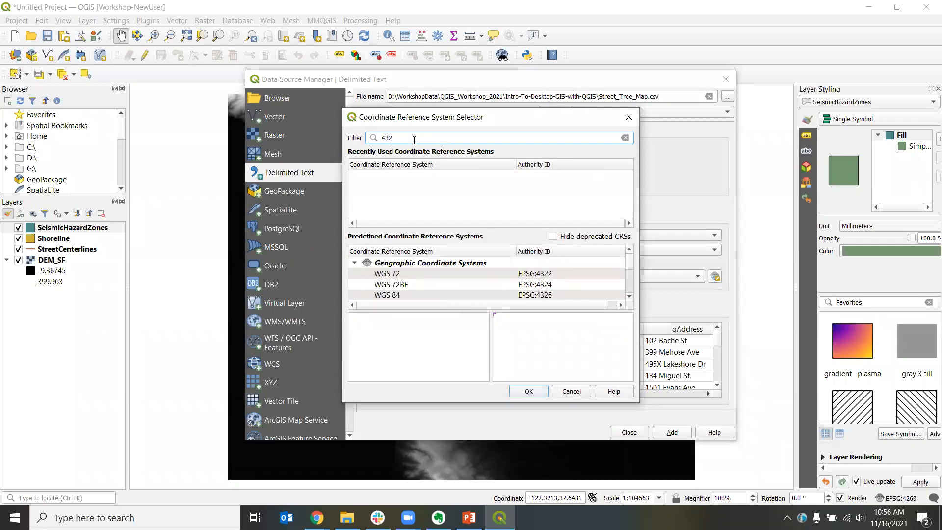
type("6")
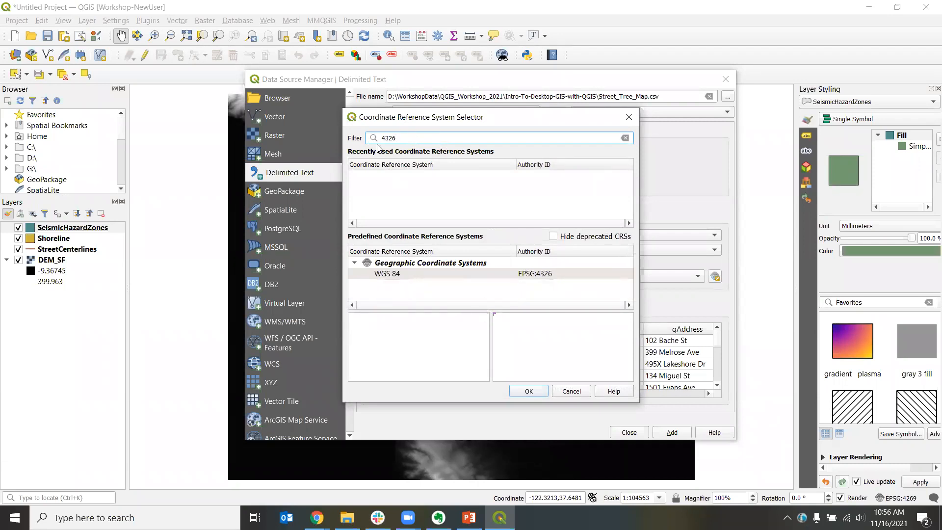
left_click(396, 276)
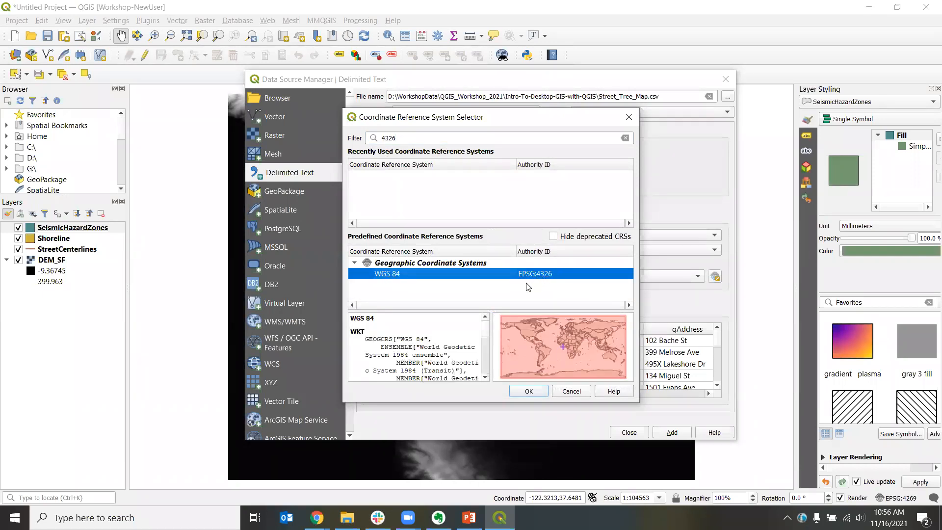
left_click(530, 393)
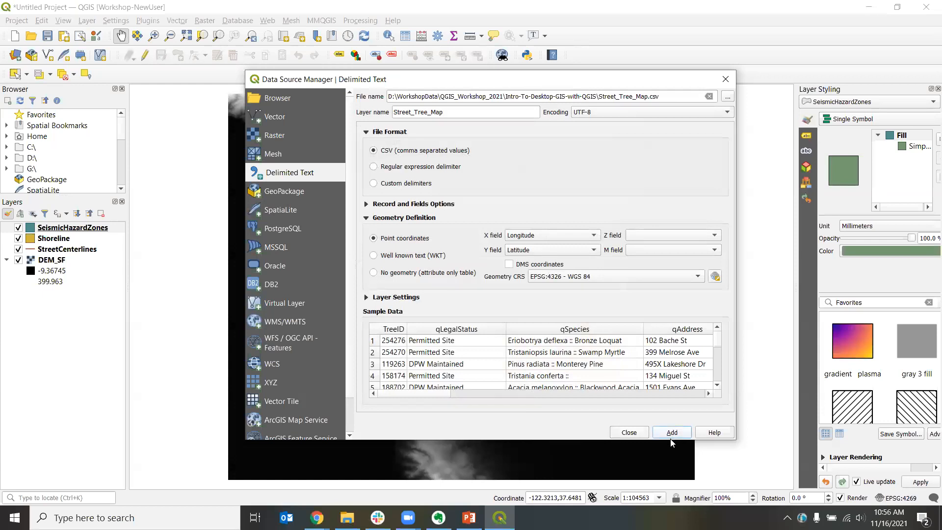
Step: Add the Street_Tree_Map point layer to the map and close the Data Source Manager
key("Return")
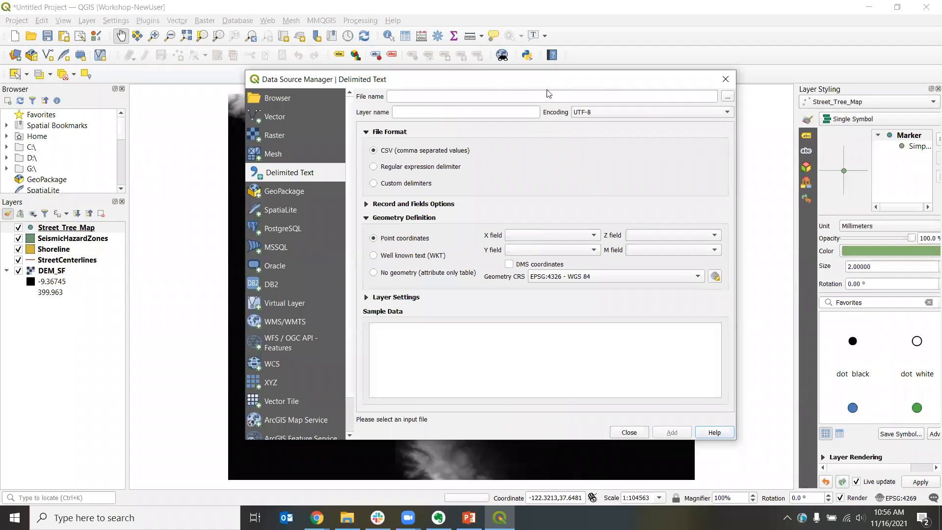
left_click_drag(548, 81, 812, 129)
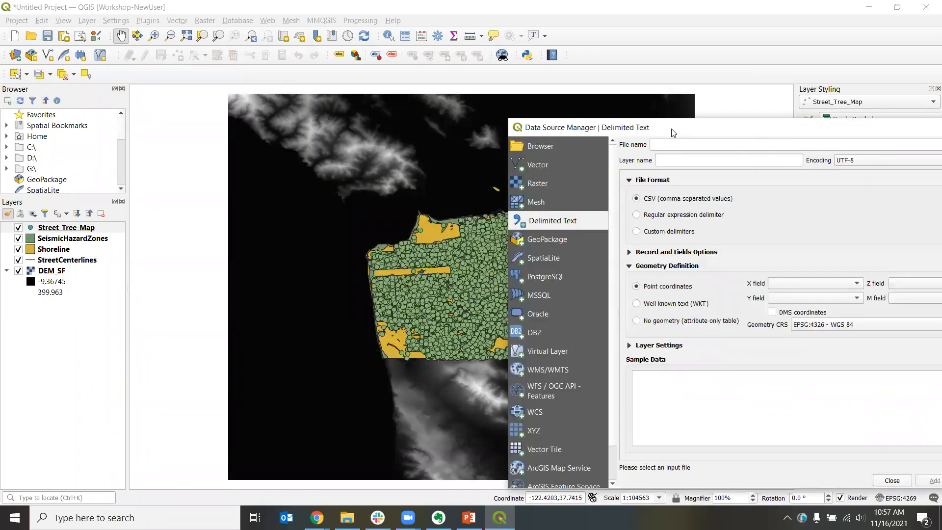
left_click_drag(674, 133, 547, 114)
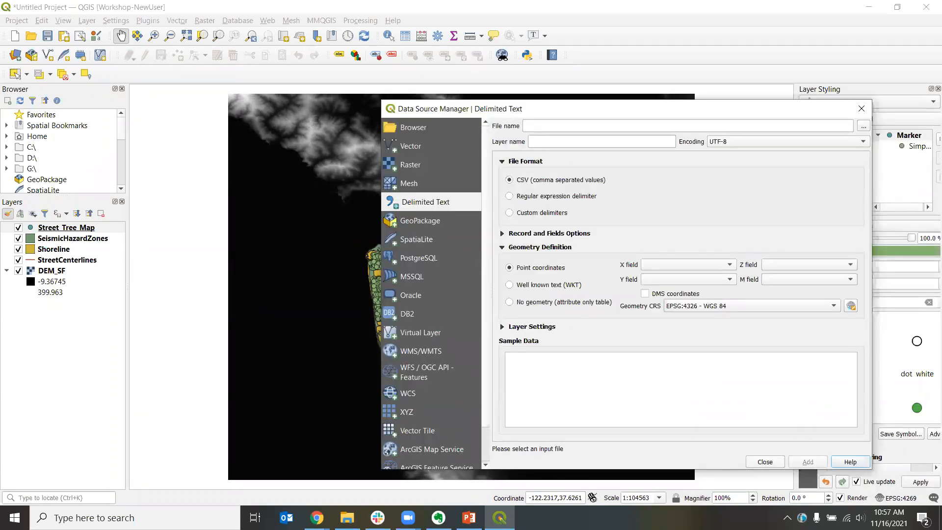
left_click(757, 461)
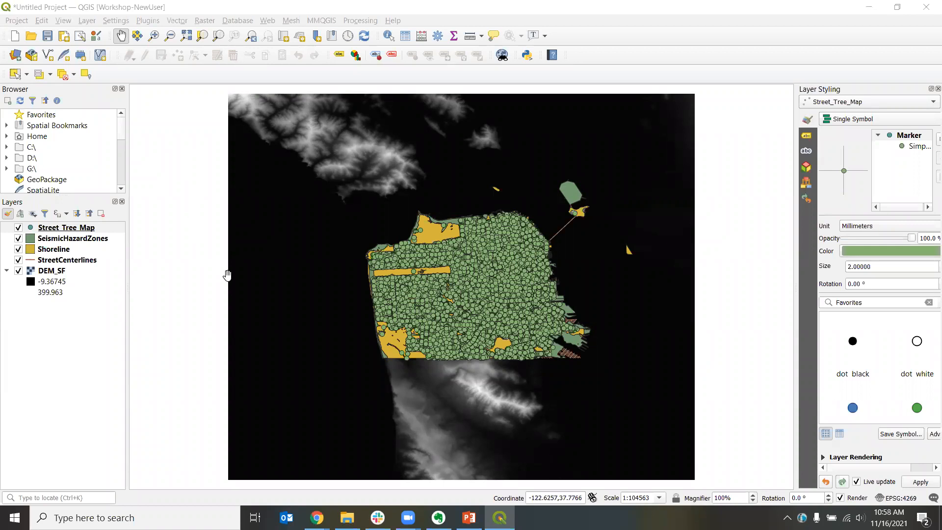
Step: Start saving the project and browse to the WorkshopData\QGIS_Workshop_2021 folder
left_click(51, 10)
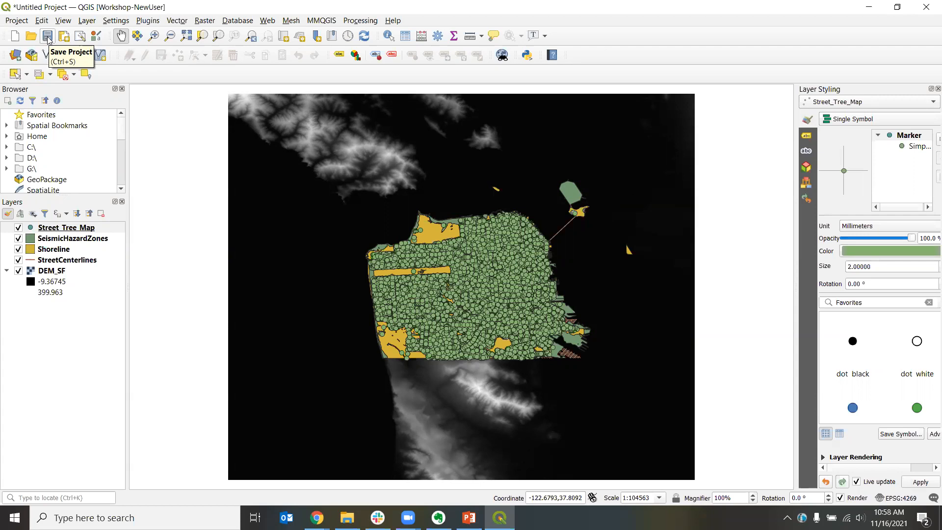
left_click(16, 21)
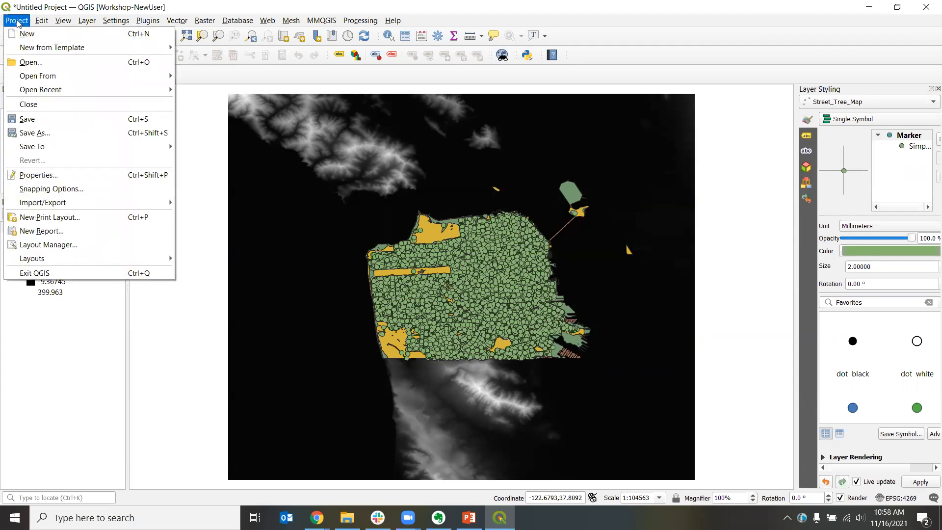
left_click(55, 122)
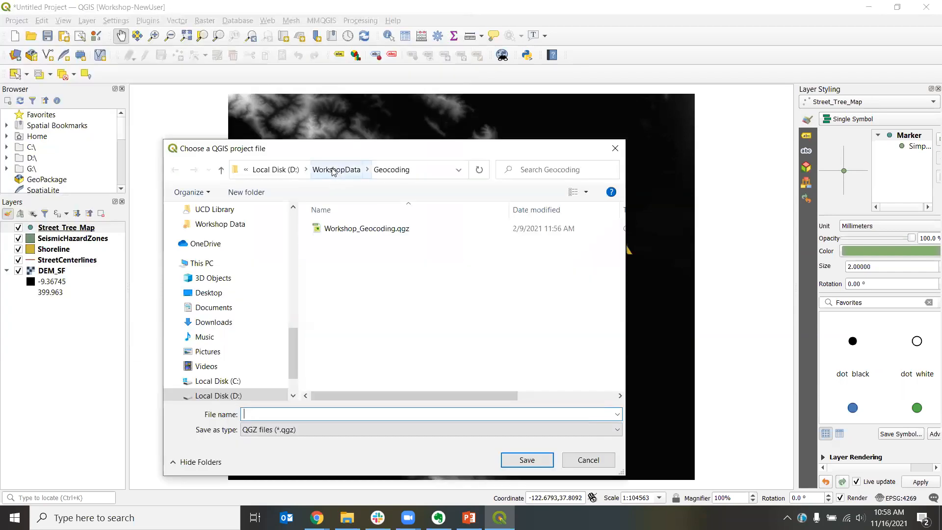
left_click(333, 170)
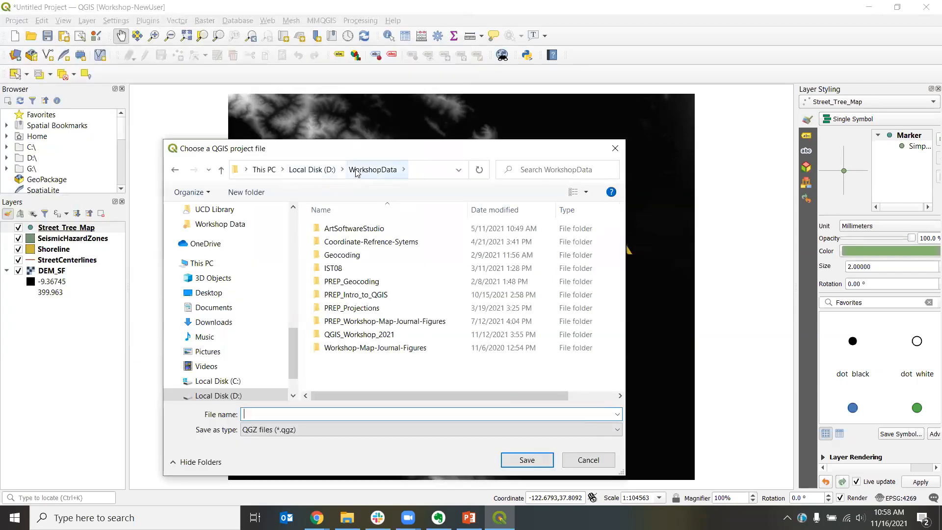
double_click(352, 336)
Step: Save the project as QGIS_Workshop in QGZ format
left_click(317, 416)
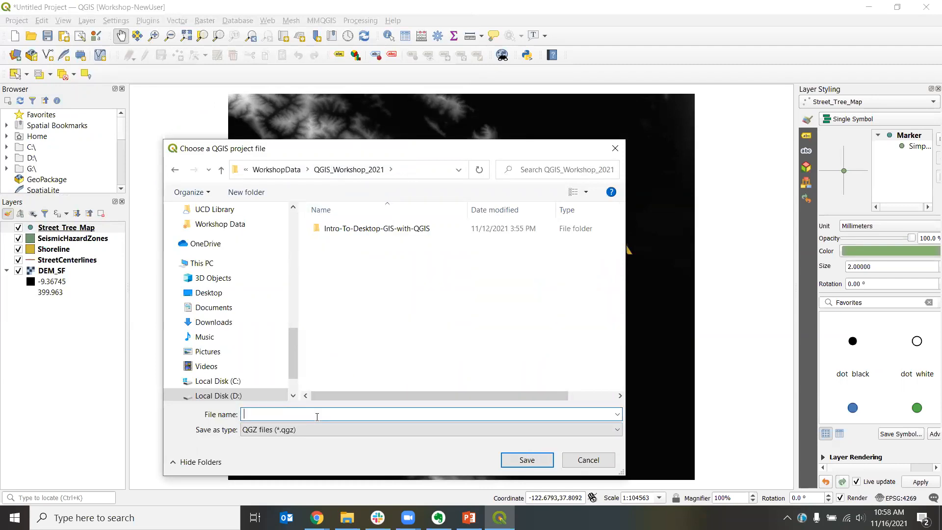
type("QGIS_Workshop")
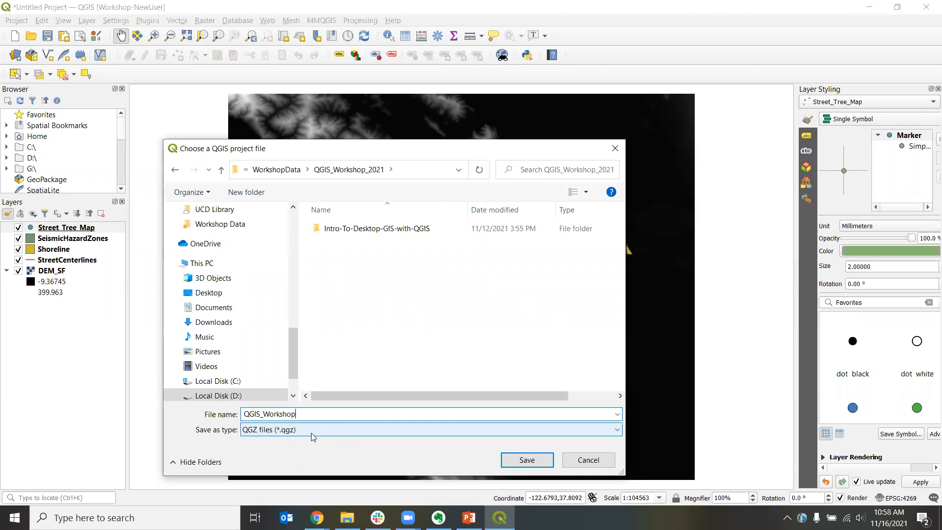
left_click(478, 430)
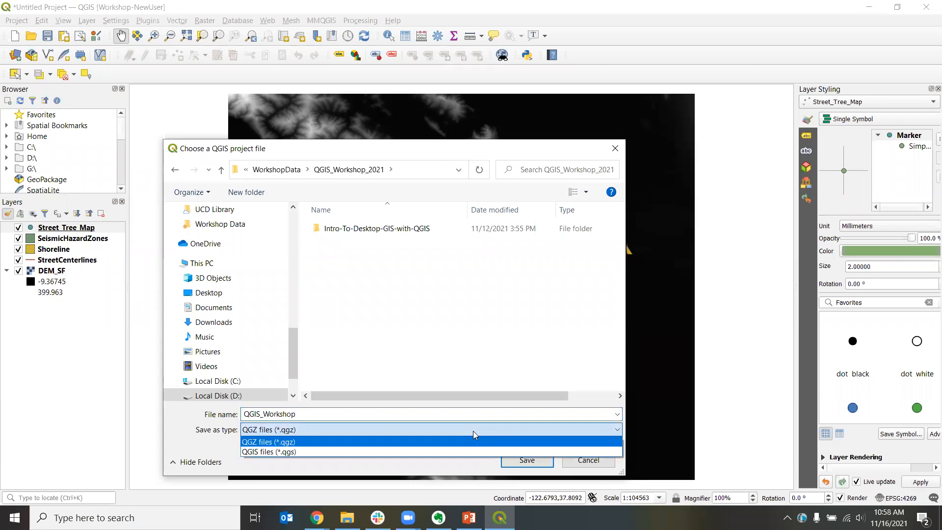
left_click(283, 444)
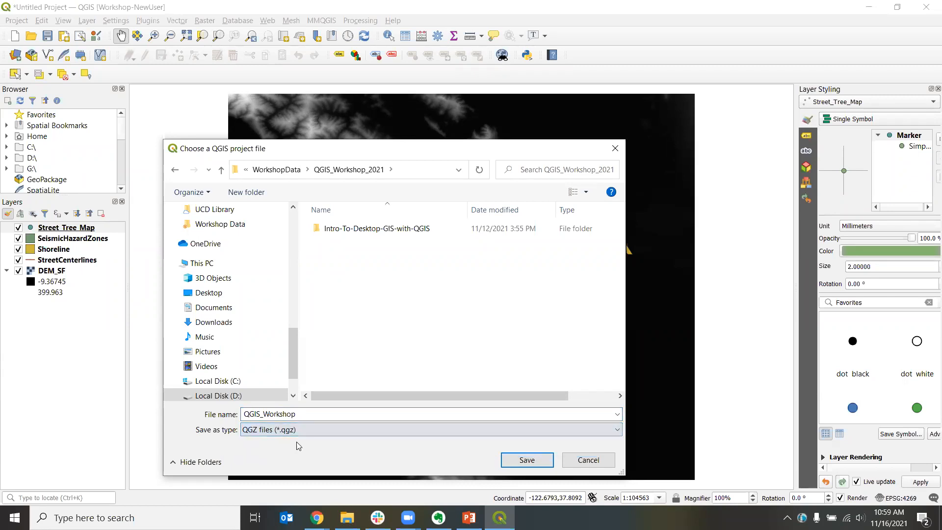
left_click(520, 464)
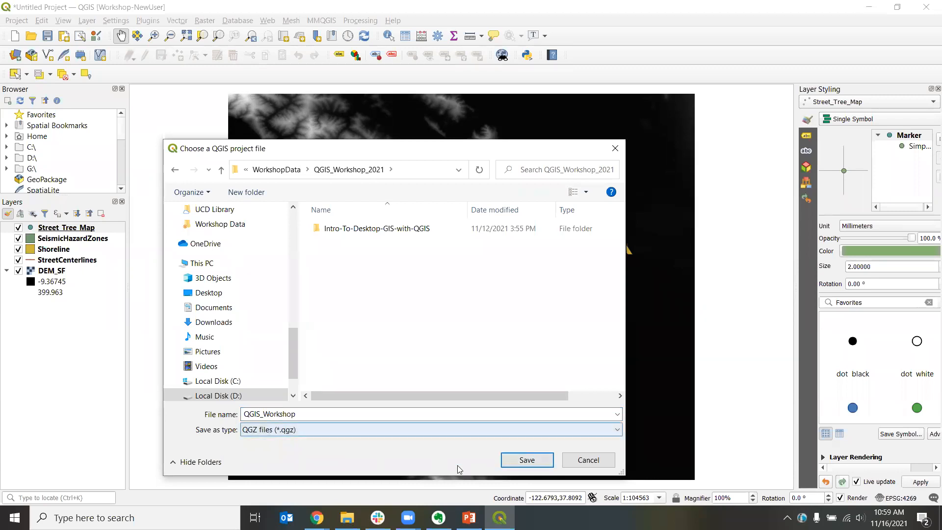
left_click(535, 463)
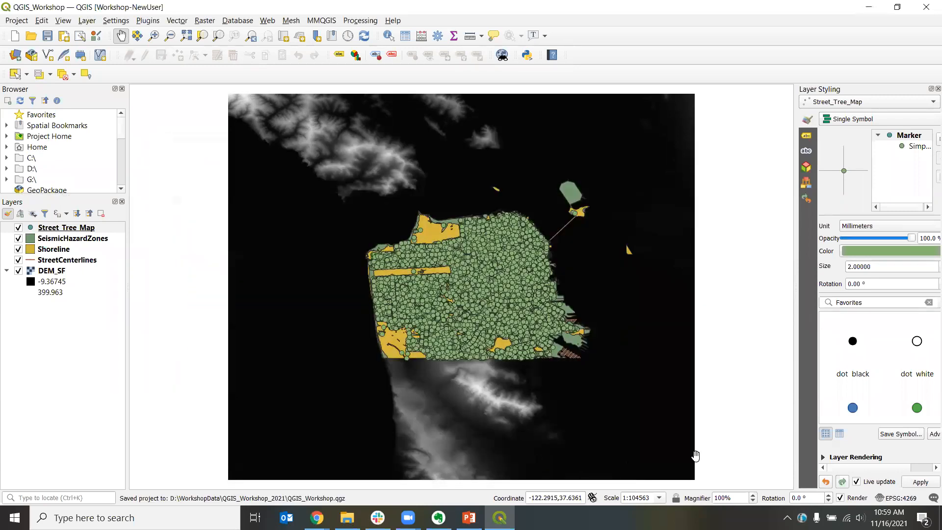
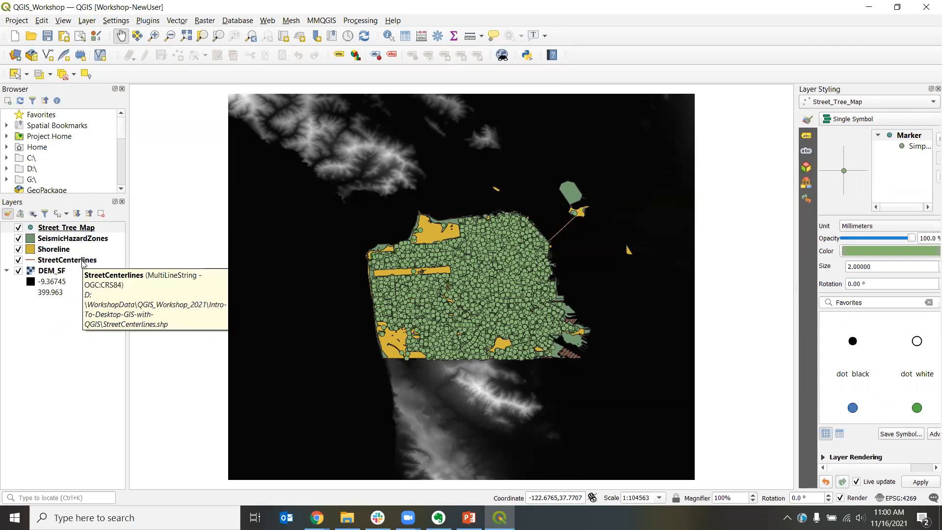
Step: Move StreetCenterlines directly below Street_Tree_Map in the layer order, then hide all four vector layers so only DEM_SF shows
left_click(81, 263)
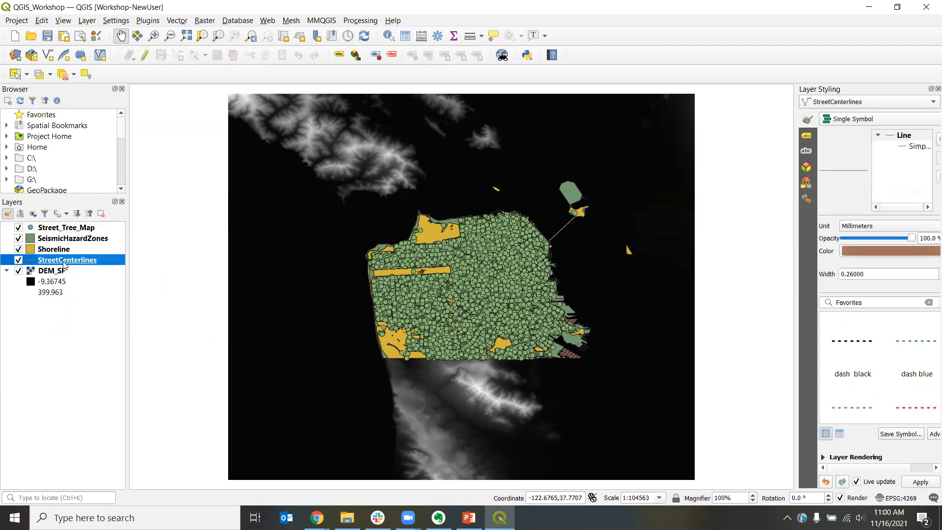
left_click_drag(64, 265, 86, 239)
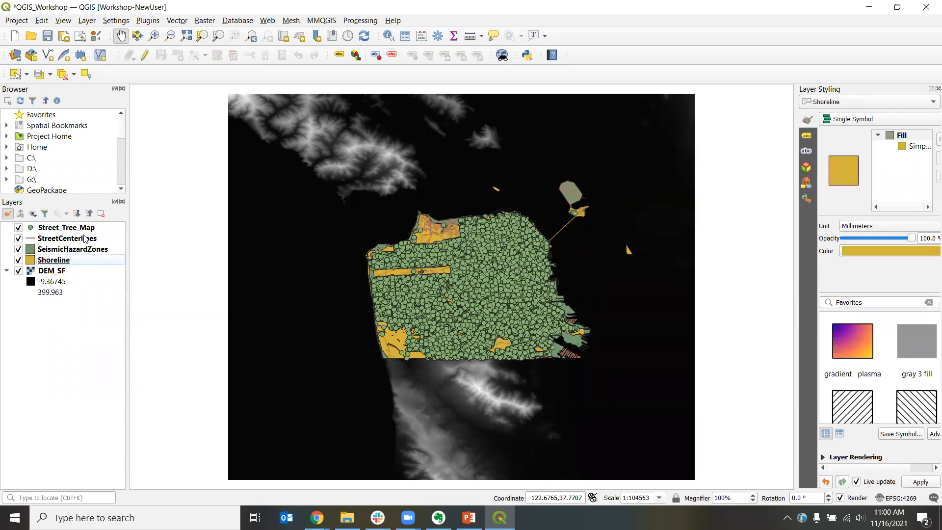
left_click(19, 228)
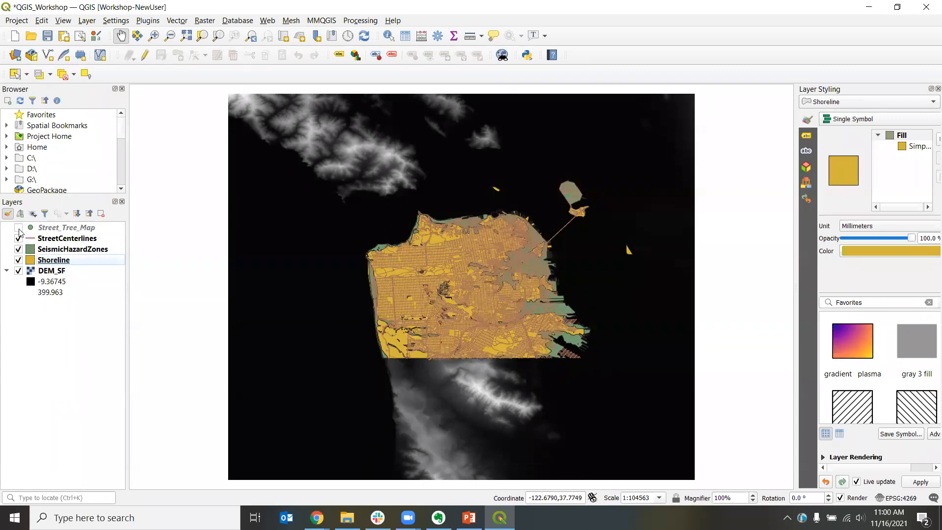
left_click(18, 228)
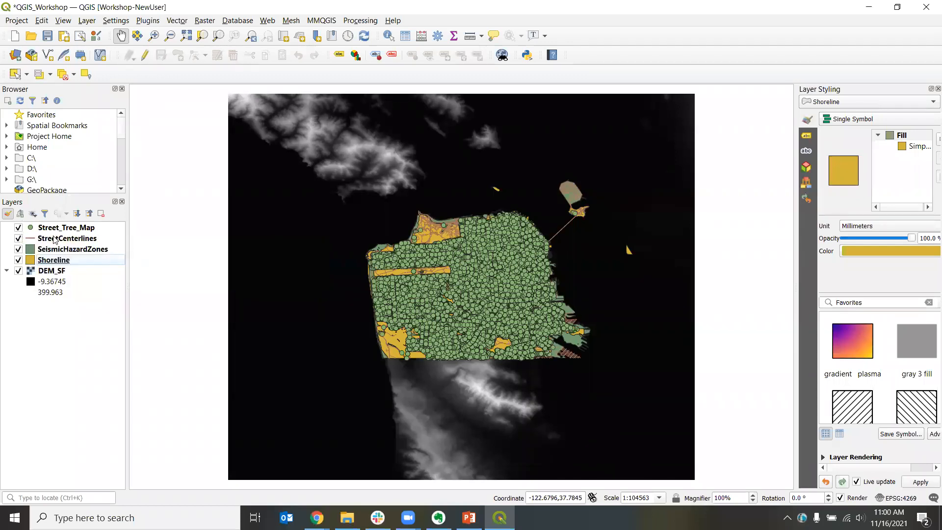
left_click(19, 228)
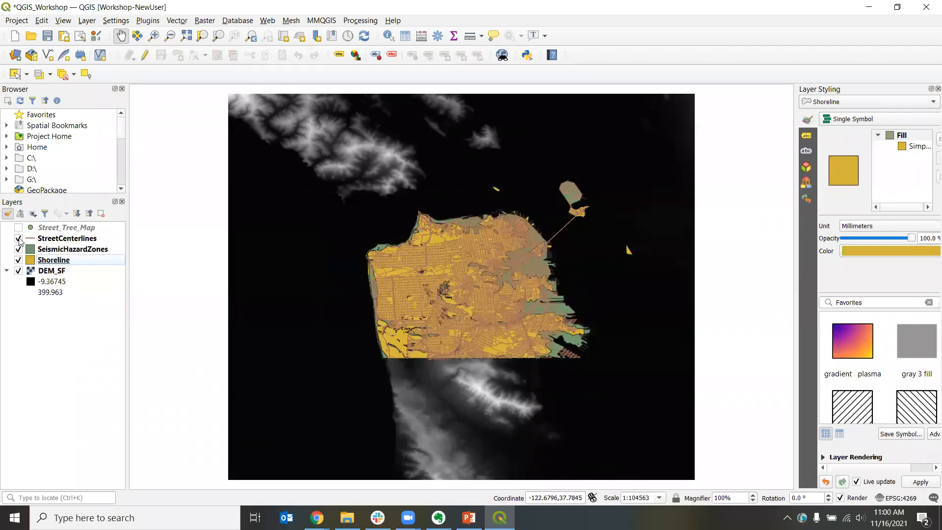
left_click(18, 239)
left_click(18, 250)
left_click(19, 261)
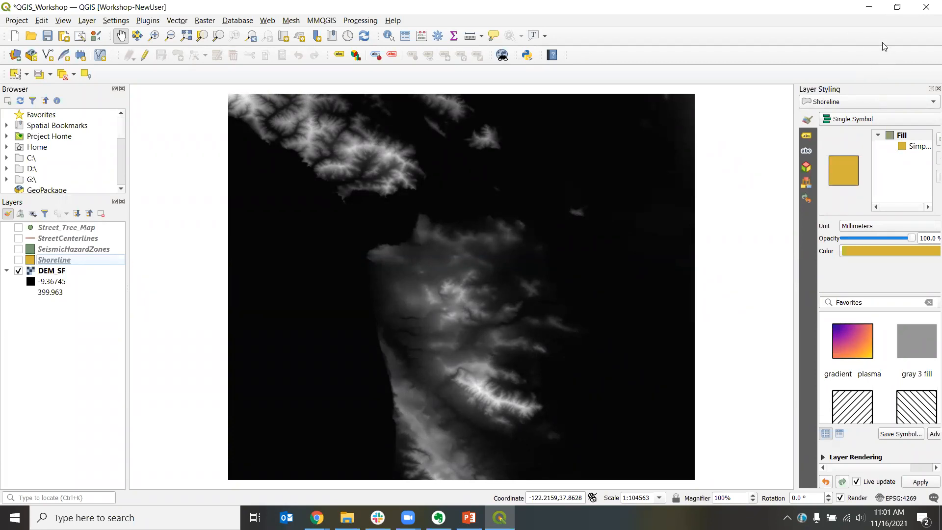
Step: Move the selection toolbar into the upper toolbar row and widen the Layer Styling panel
right_click(873, 77)
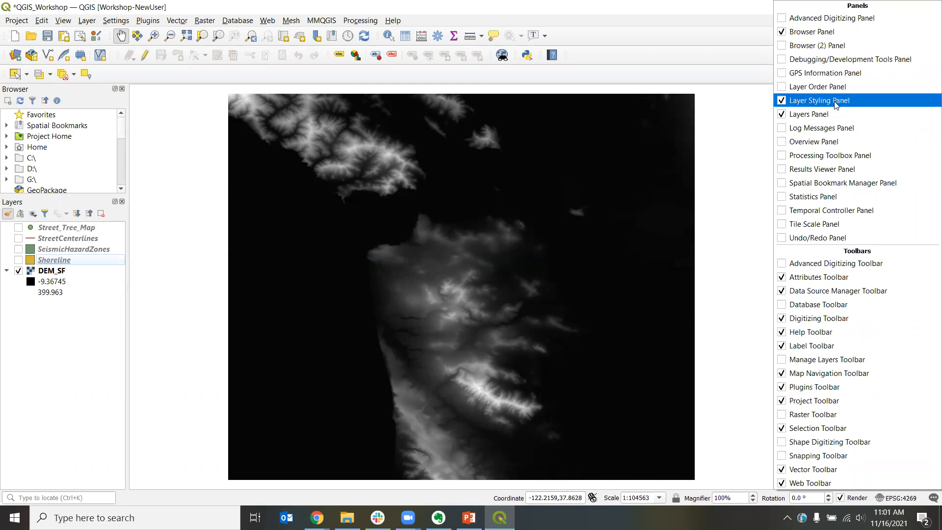
left_click(773, 91)
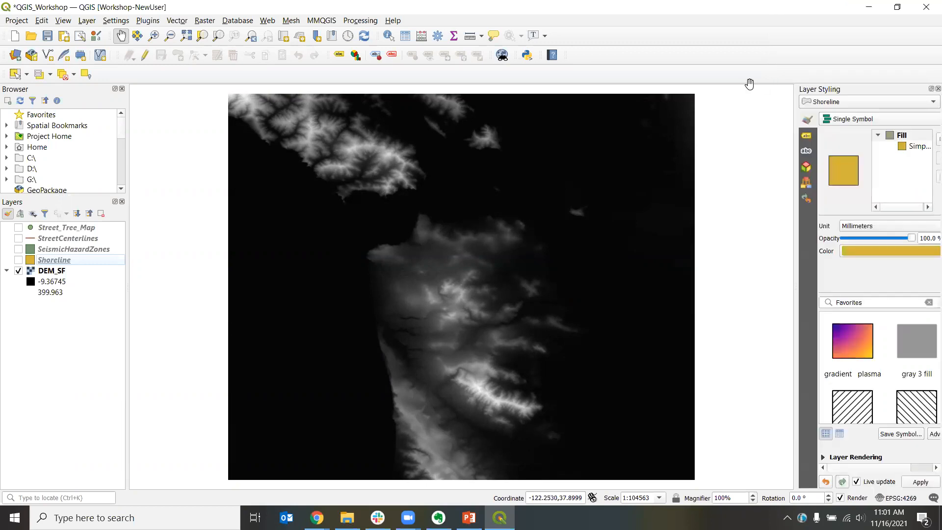
right_click(859, 74)
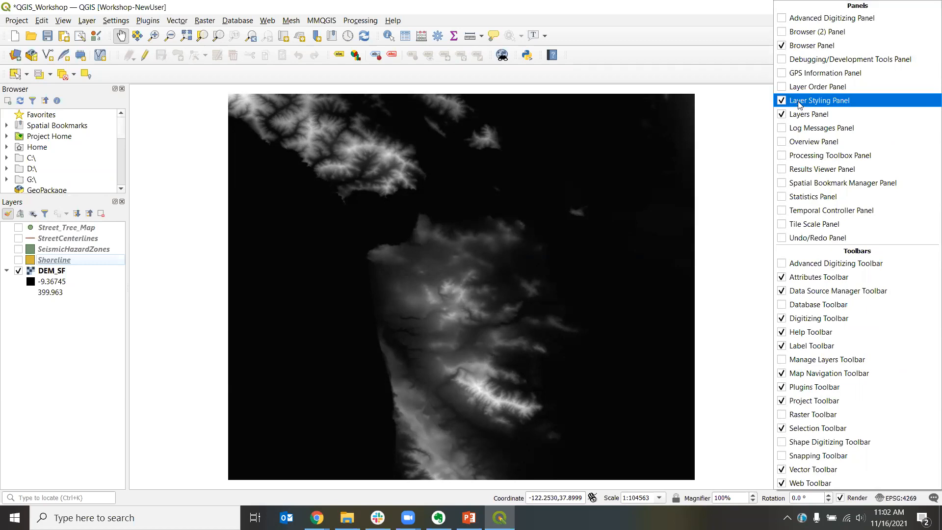
left_click(743, 88)
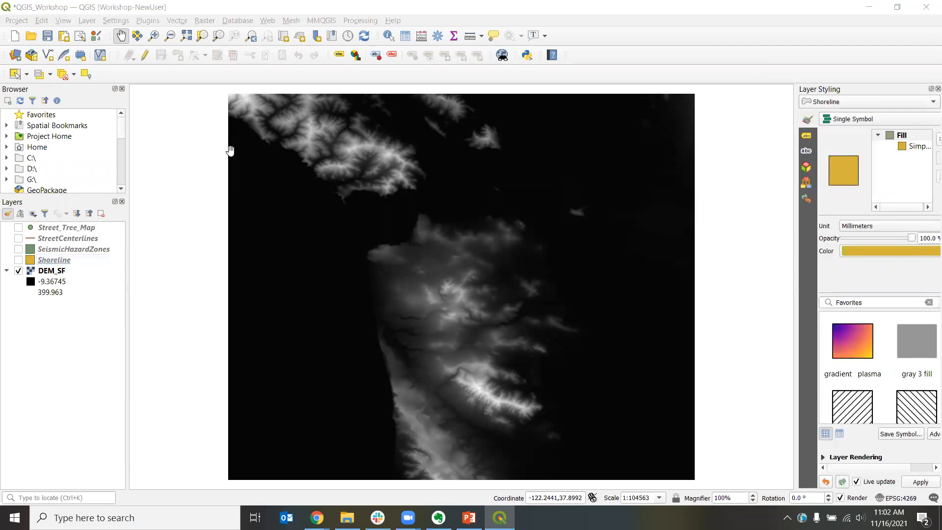
left_click_drag(5, 74, 592, 54)
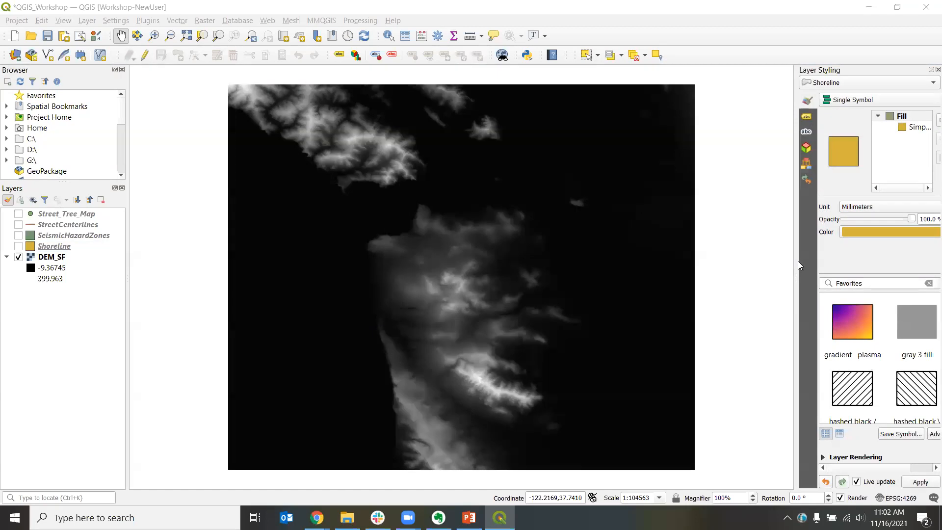
left_click_drag(795, 264, 697, 264)
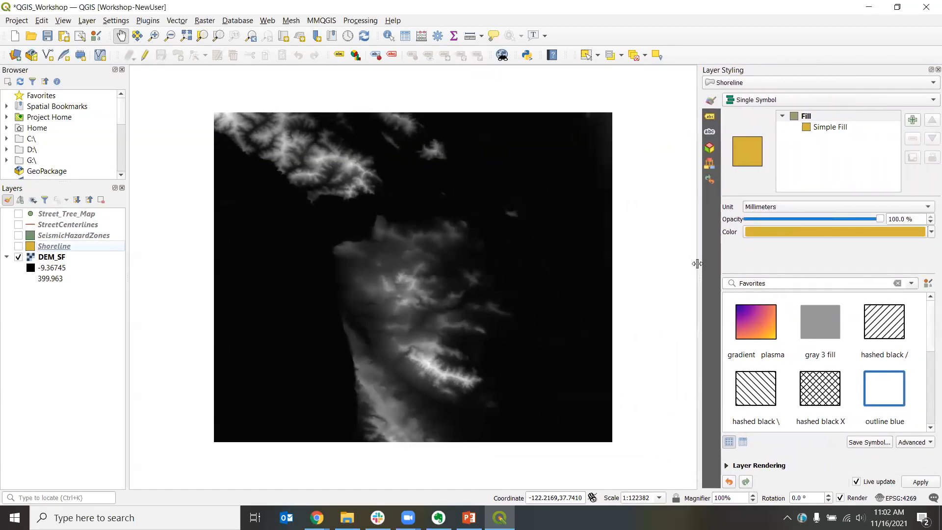
Step: Select DEM_SF for styling and set its render type to Singleband pseudocolor
left_click(43, 260)
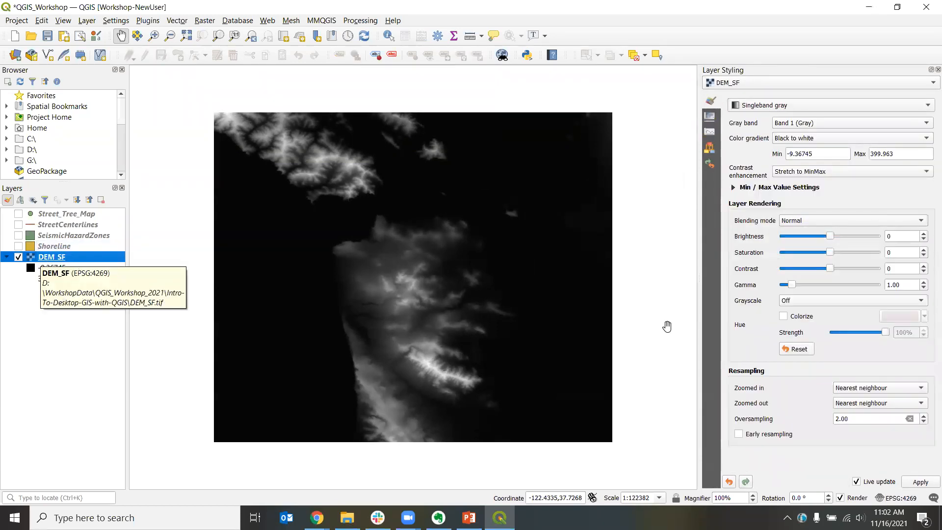
left_click(903, 86)
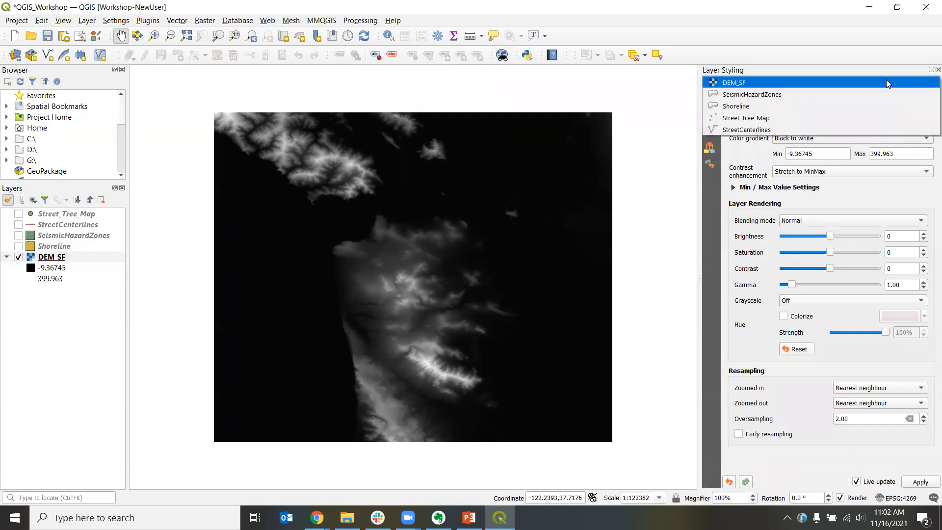
left_click(886, 82)
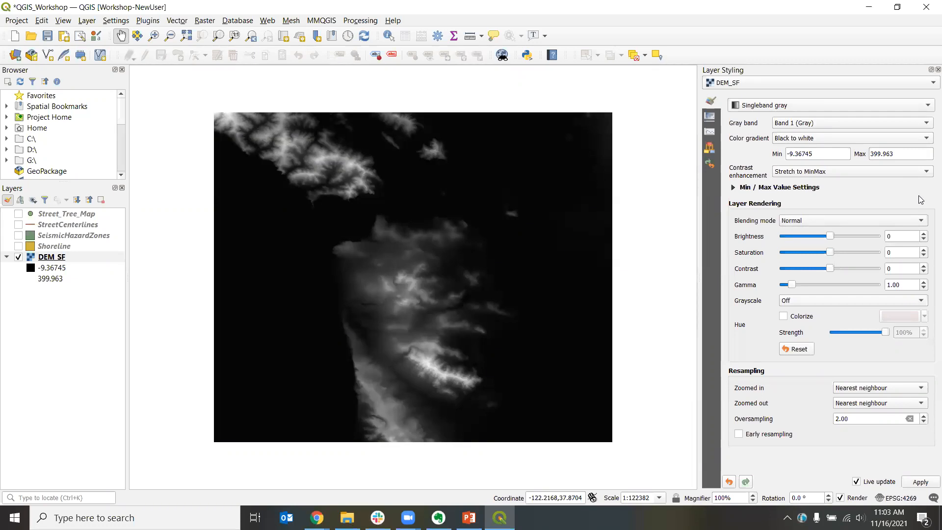
left_click(811, 104)
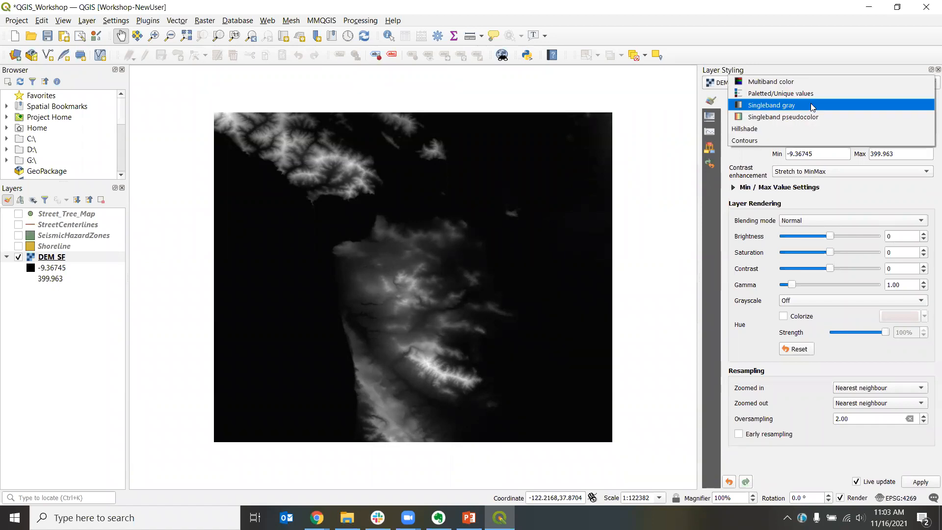
left_click(781, 117)
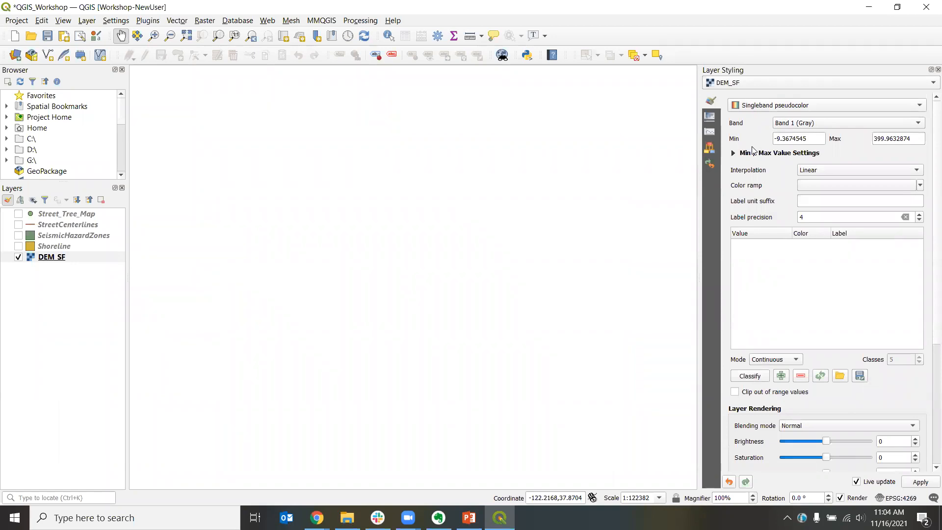
left_click(779, 106)
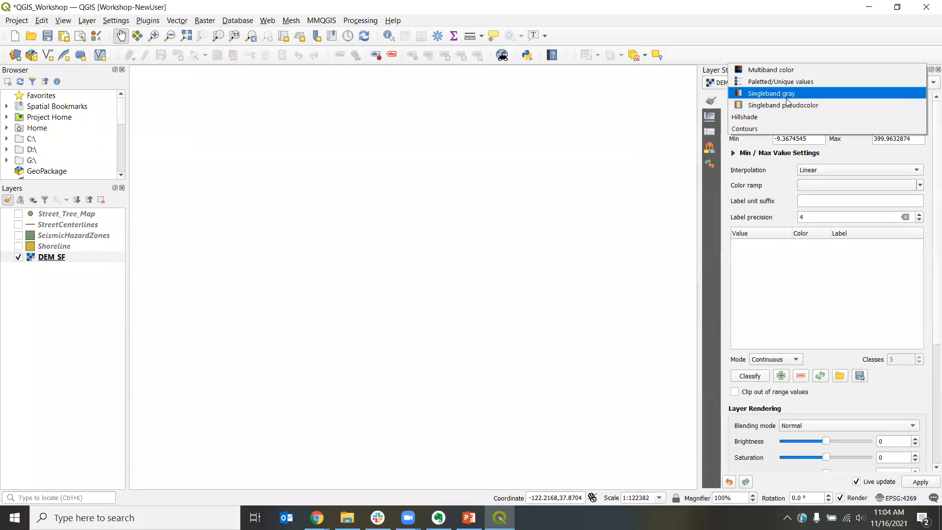
left_click(788, 106)
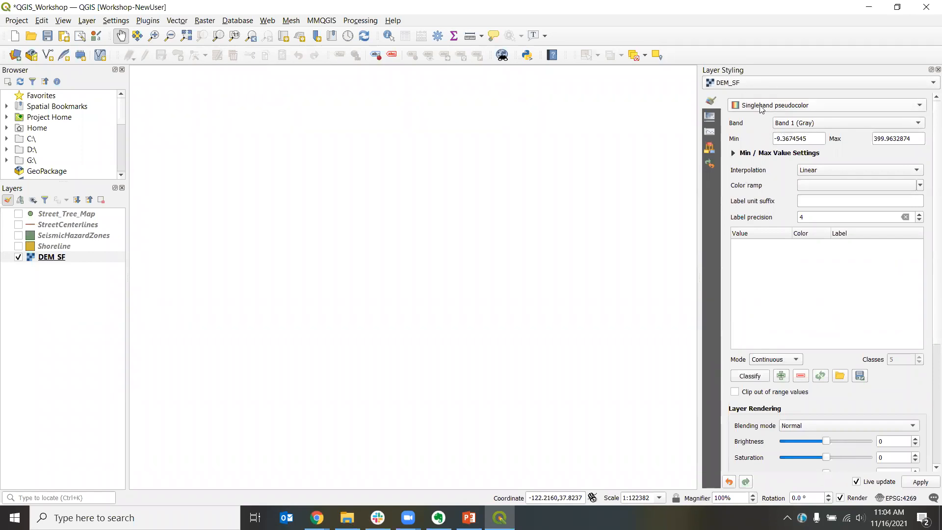
Step: Expand the Min / Max Value Settings, keep Whole raster as statistics extent and set Accuracy to Actual (slower)
left_click(733, 154)
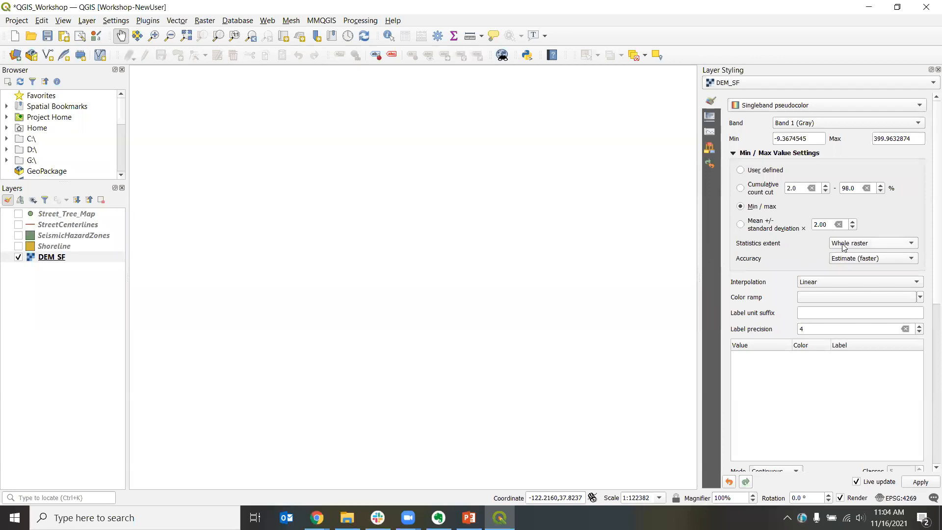
left_click(864, 245)
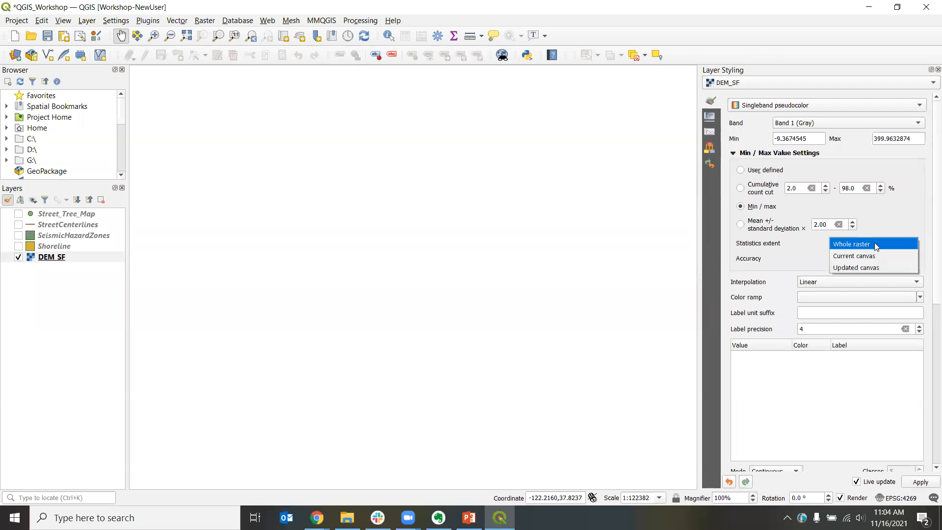
left_click(860, 245)
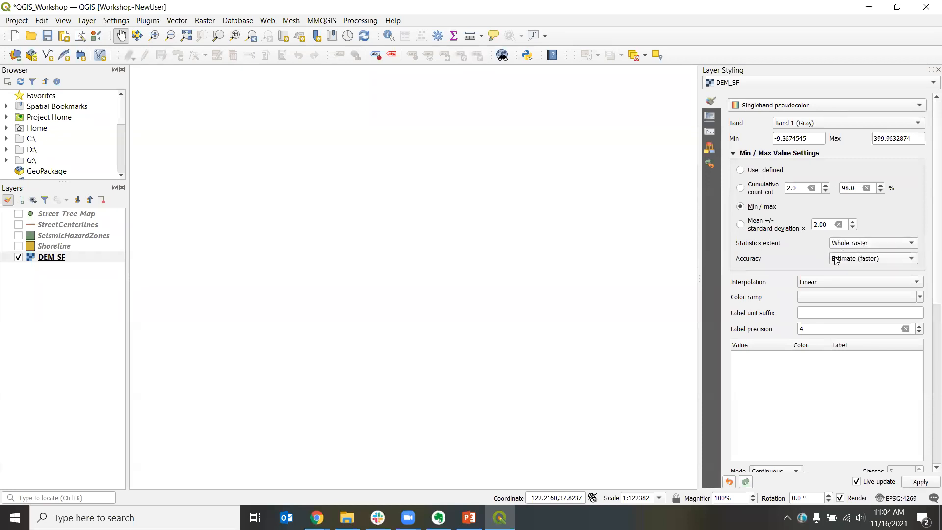
left_click(868, 263)
Step: Start creating a new color ramp of type Catalog: cpt-city
left_click(920, 298)
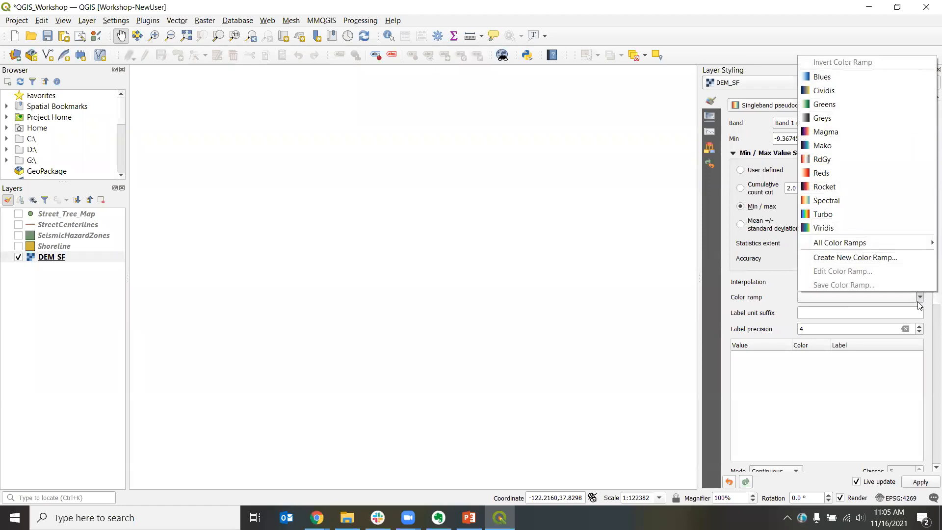
left_click(866, 260)
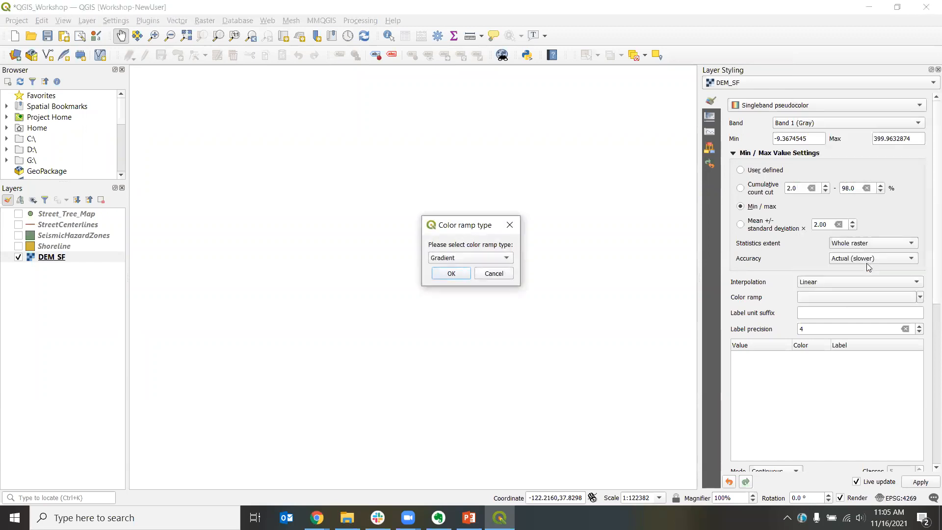
left_click(453, 258)
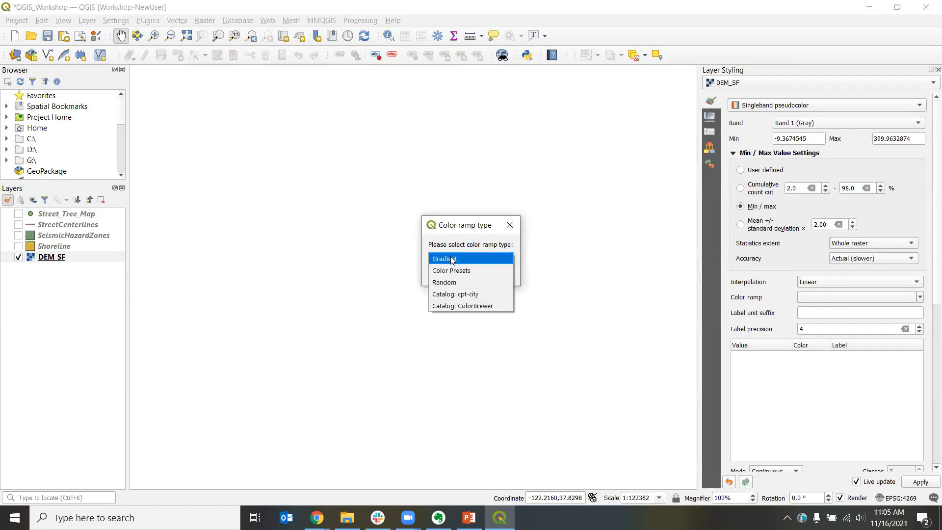
left_click(482, 294)
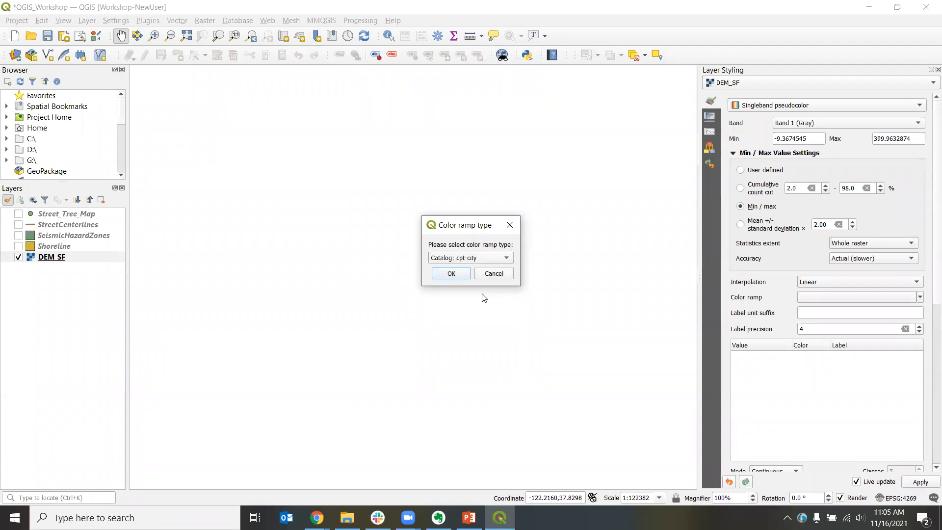
left_click(451, 274)
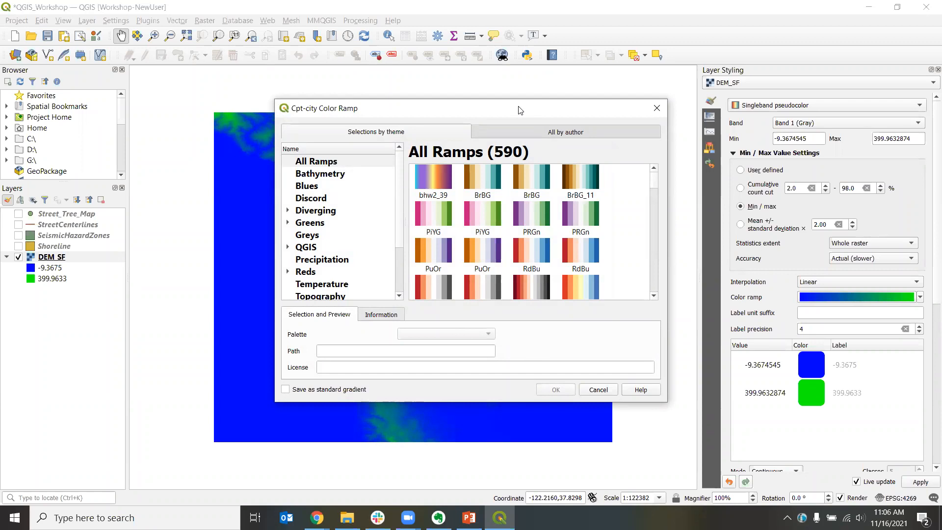
Step: Choose the cd-a palette from the Topography selections and apply it as DEM_SF's color ramp
left_click_drag(520, 110, 708, 134)
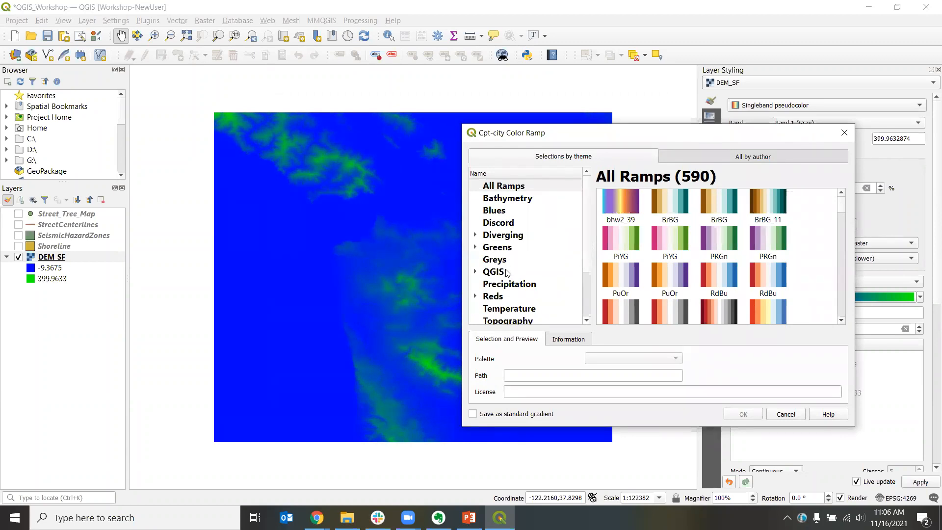
left_click_drag(588, 203, 584, 251)
scroll(583, 206, "up", 1)
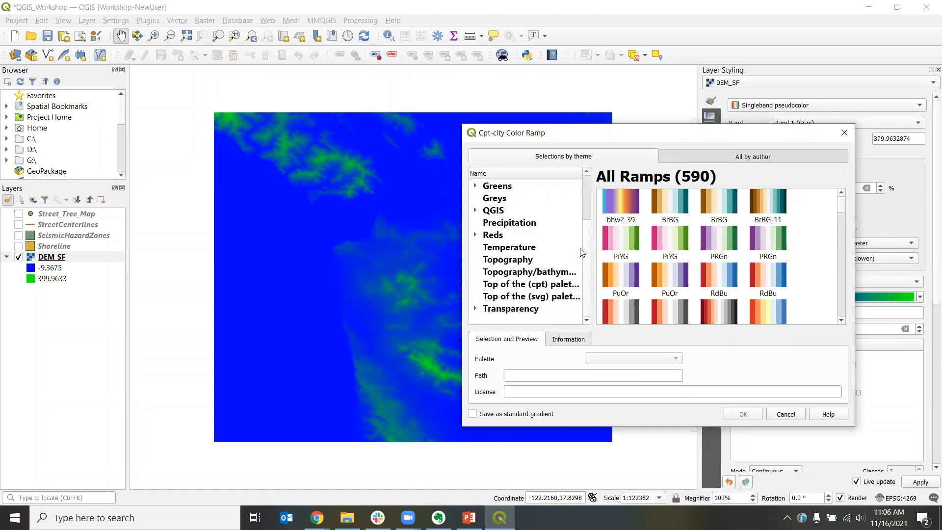
left_click(500, 264)
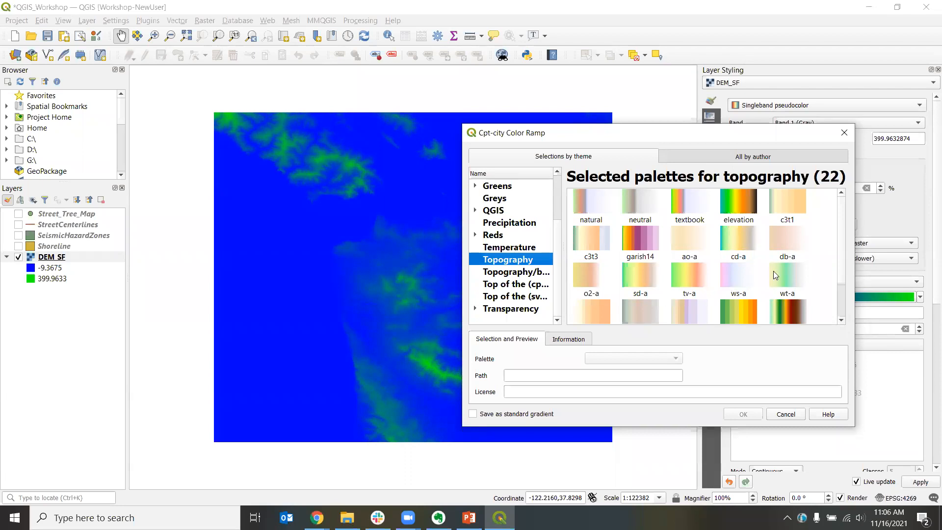
left_click(734, 239)
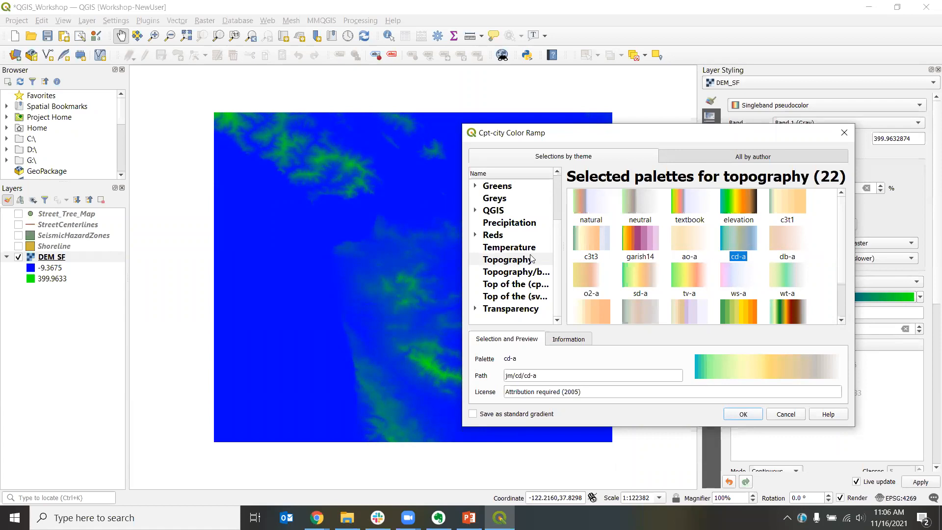
left_click(743, 414)
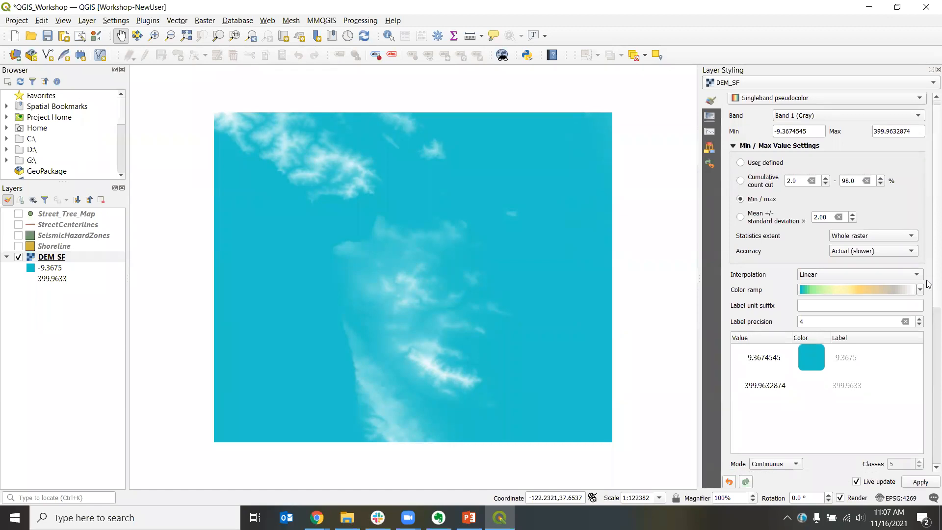
Step: Scroll through DEM_SF's pseudocolor styling settings to review them
scroll(929, 282, "down", 5)
scroll(830, 283, "down", 3)
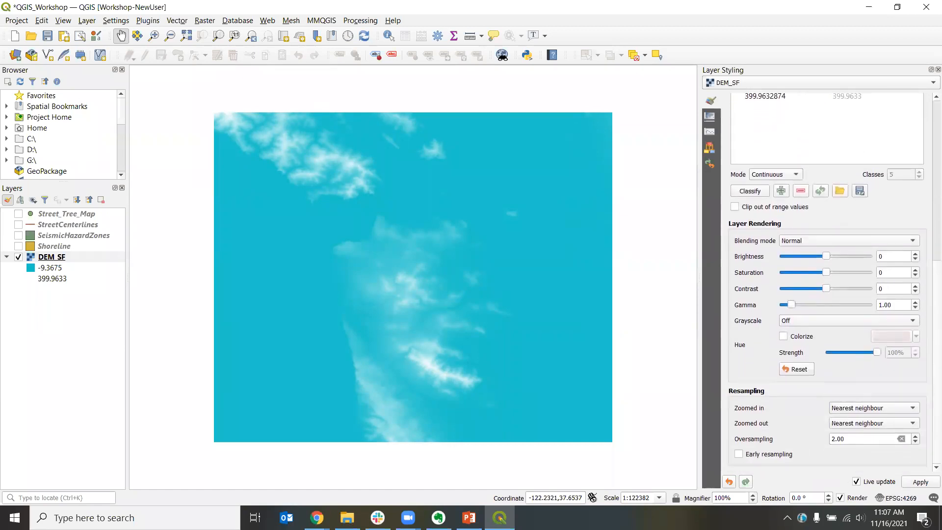
scroll(827, 282, "up", 3)
scroll(826, 282, "down", 3)
scroll(929, 405, "up", 10)
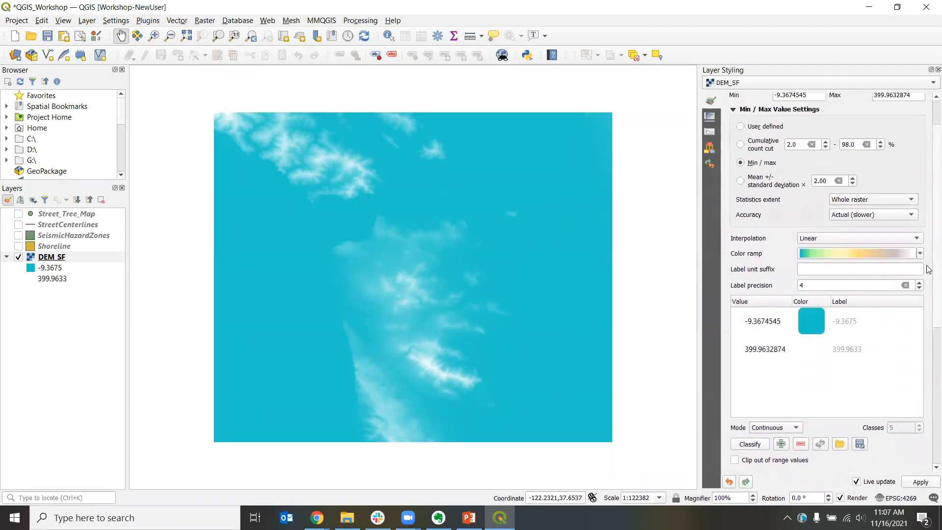
scroll(929, 269, "down", 1)
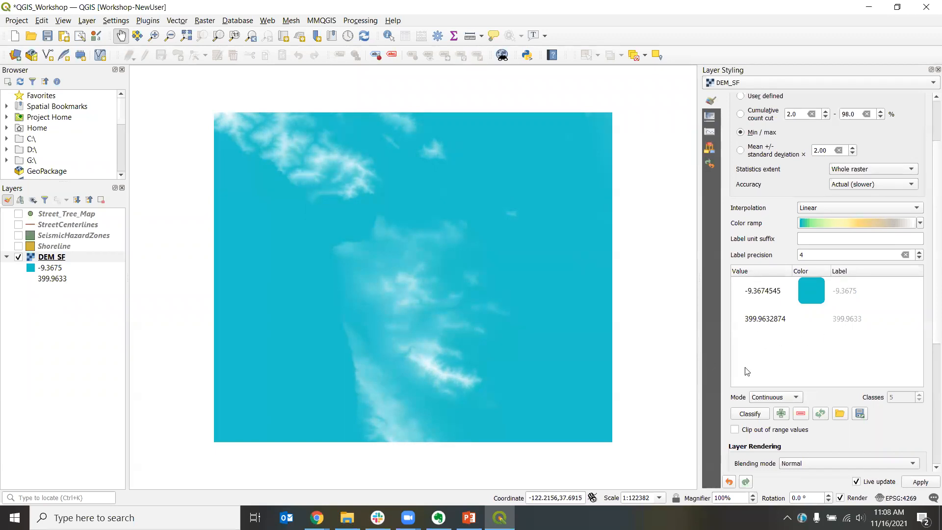
Step: Set DEM_SF's pseudocolor interpolation to Discrete
left_click(794, 400)
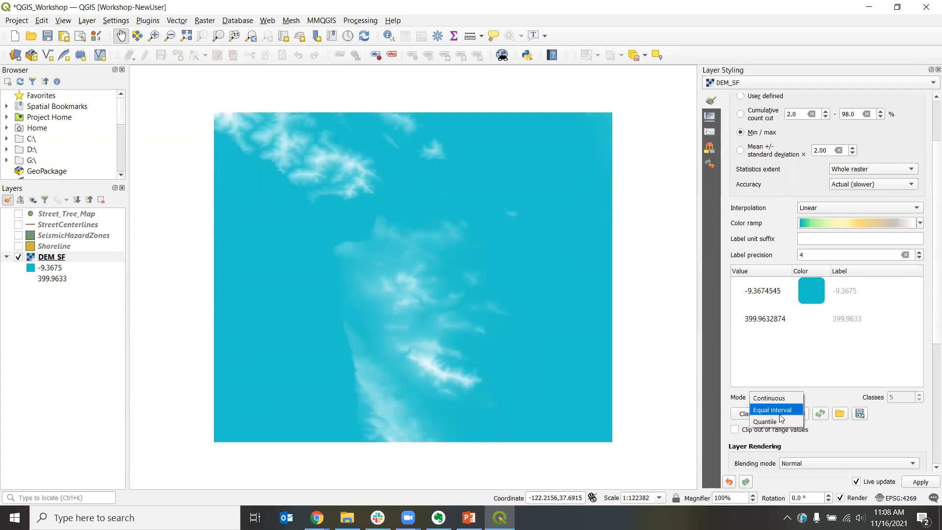
left_click(814, 398)
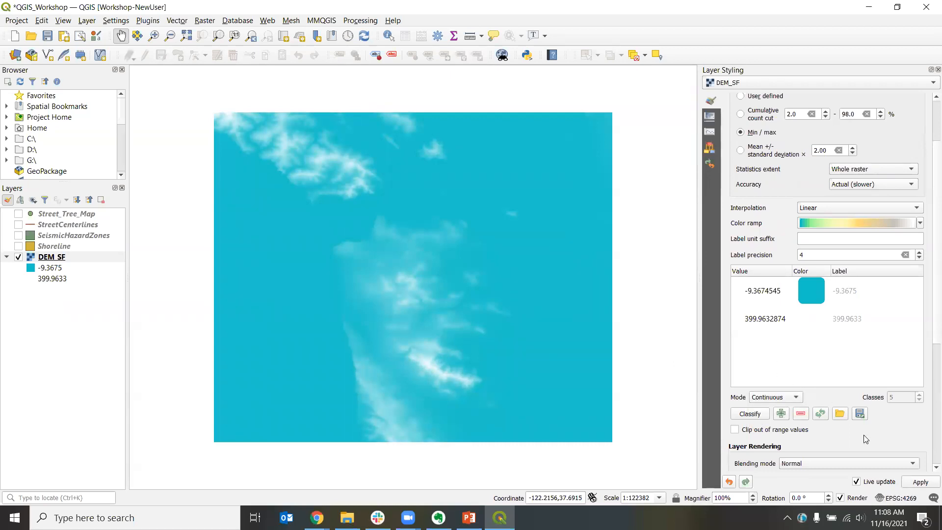
scroll(865, 435, "down", 2)
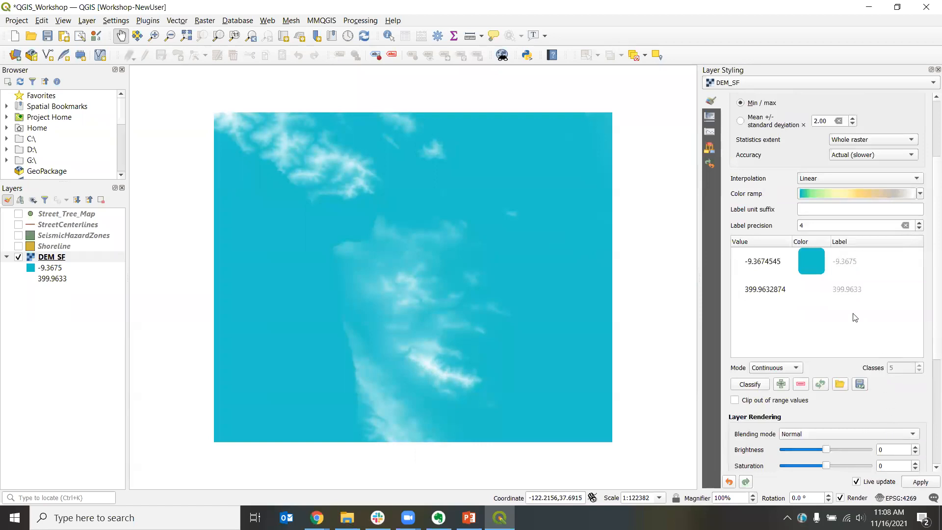
left_click(817, 181)
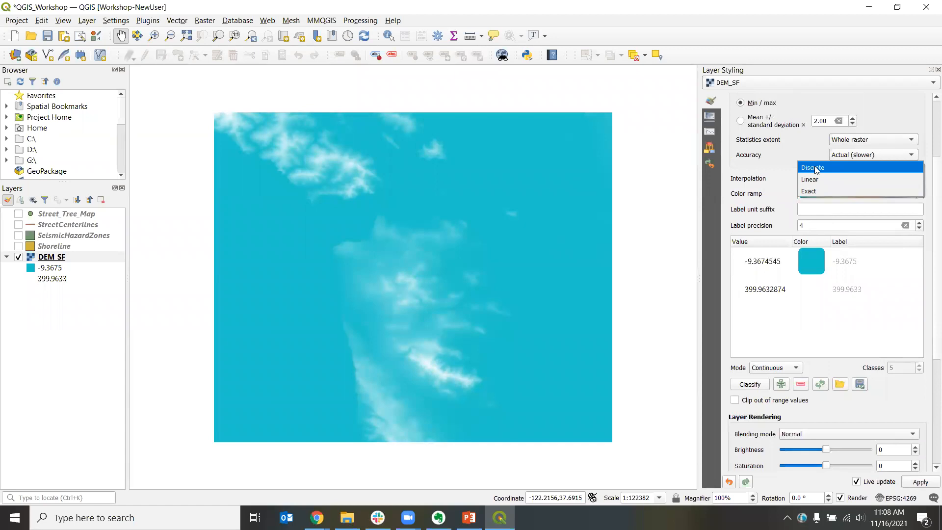
left_click(817, 168)
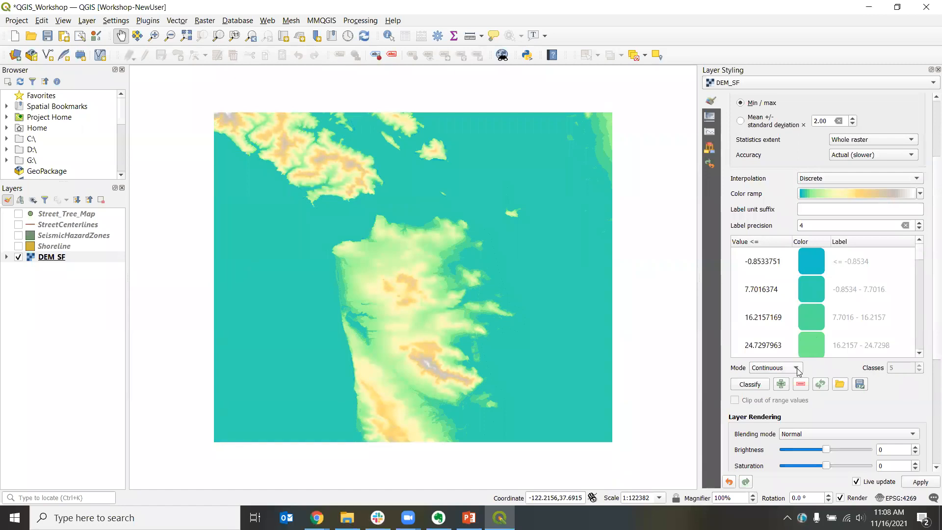
Step: Switch the classification mode to Equal Interval with 10 classes
left_click(771, 373)
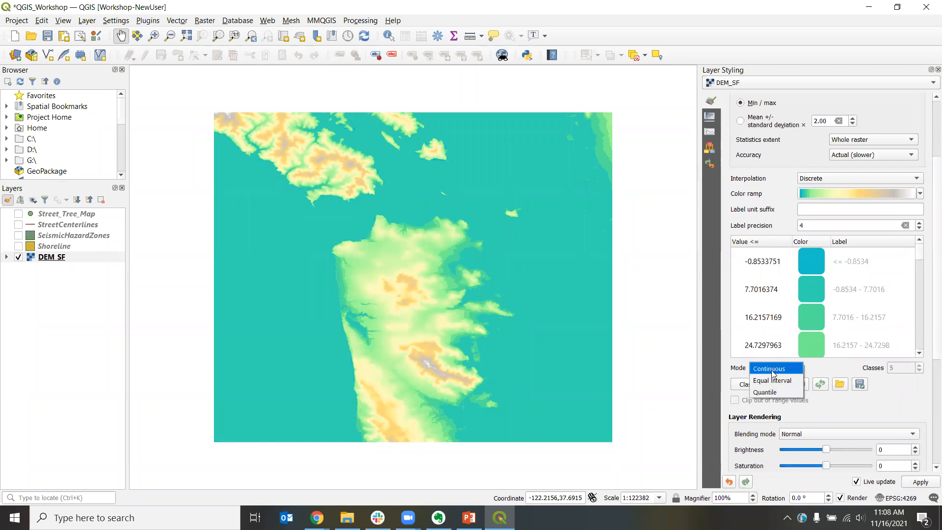
left_click(772, 380)
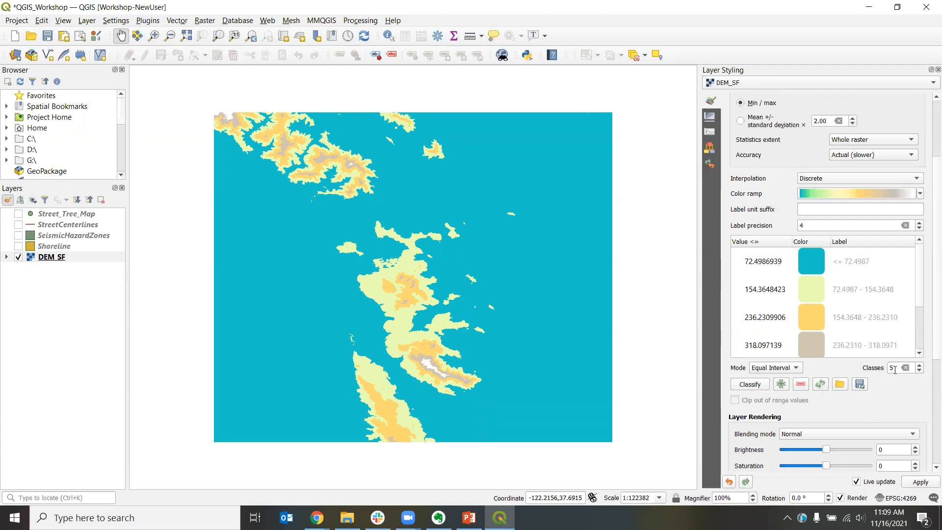
left_click_drag(887, 368, 901, 370)
type("10")
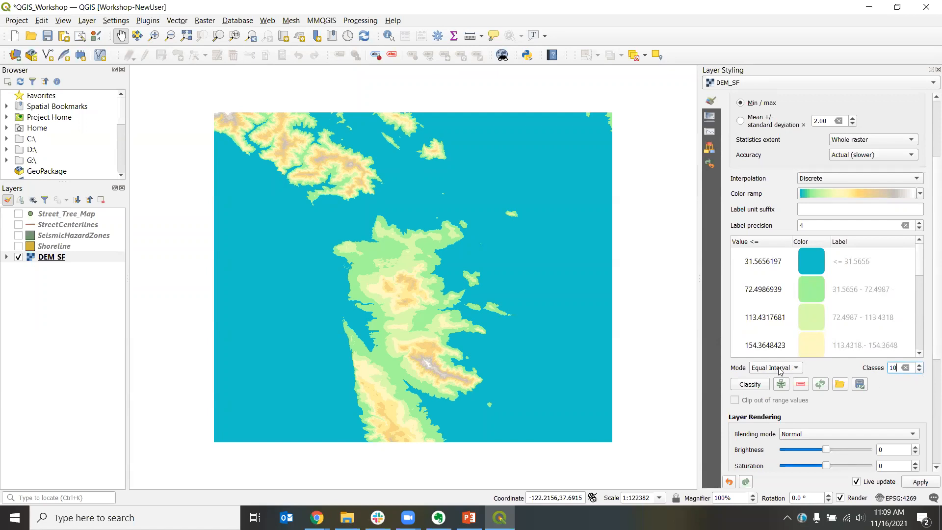
left_click(858, 382)
Step: Set the first four class break values to 0, 50, 75 and 125
scroll(856, 314, "up", 2)
scroll(914, 322, "down", 1)
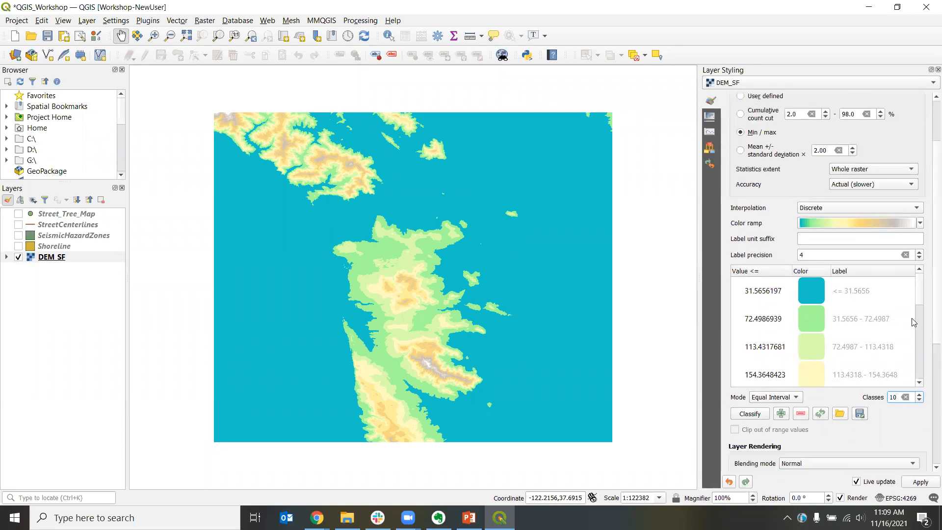
scroll(929, 296, "down", 1)
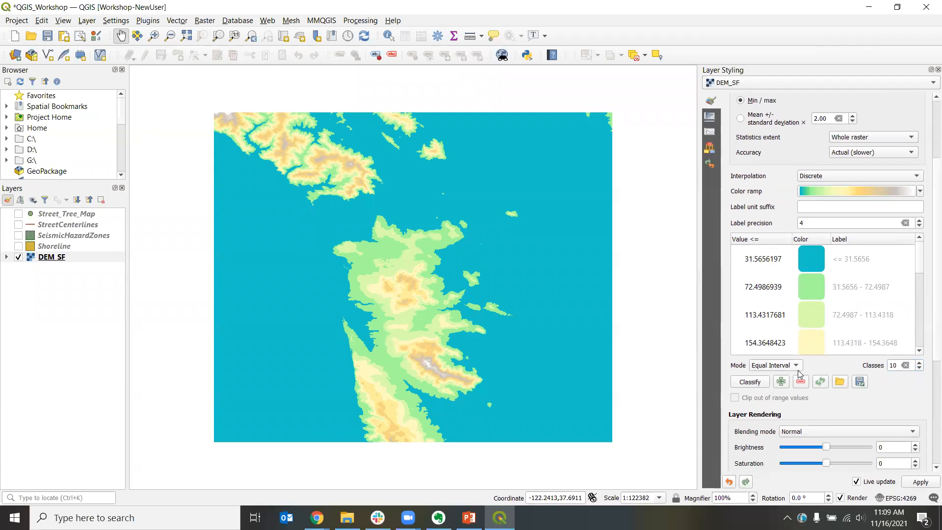
left_click(754, 260)
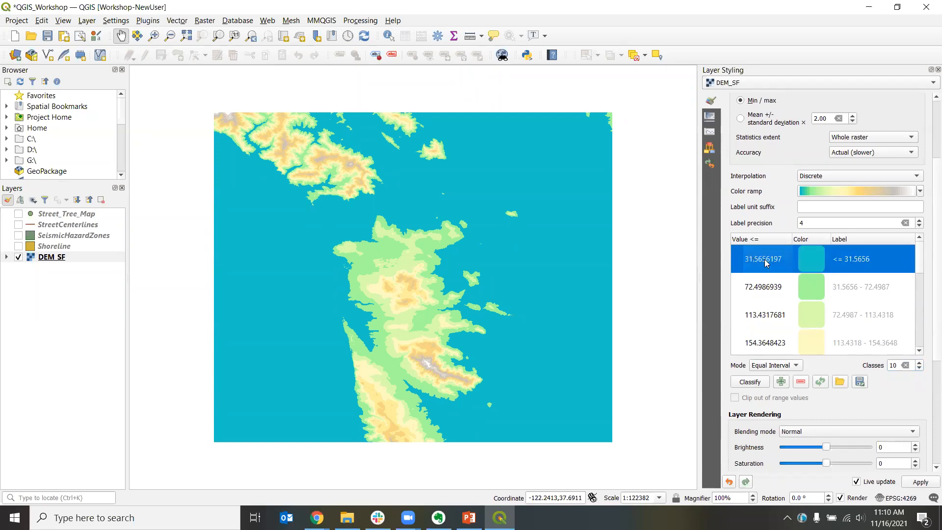
double_click(762, 263)
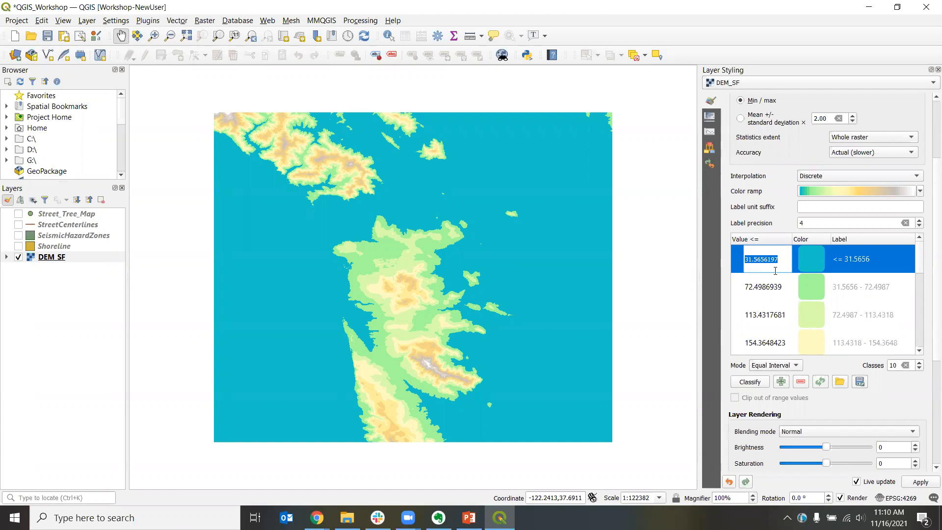
type("0")
key("Return")
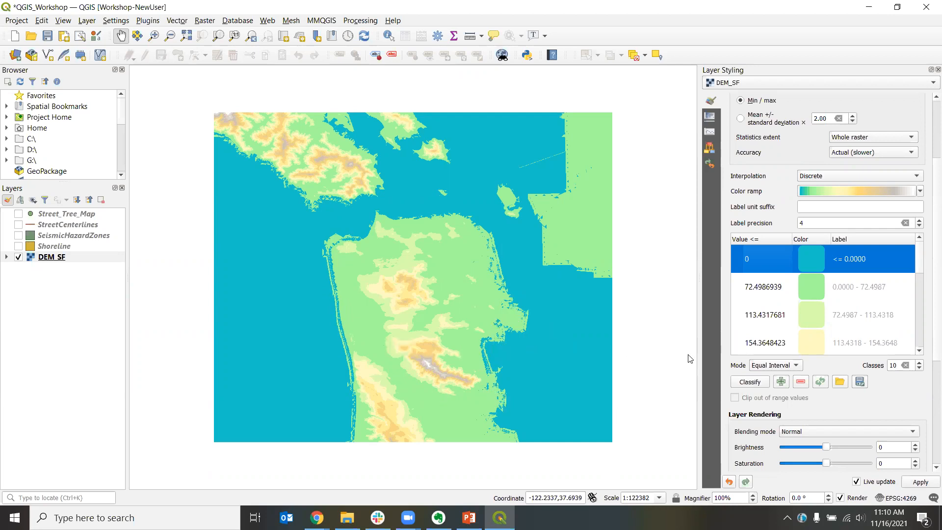
left_click(757, 290)
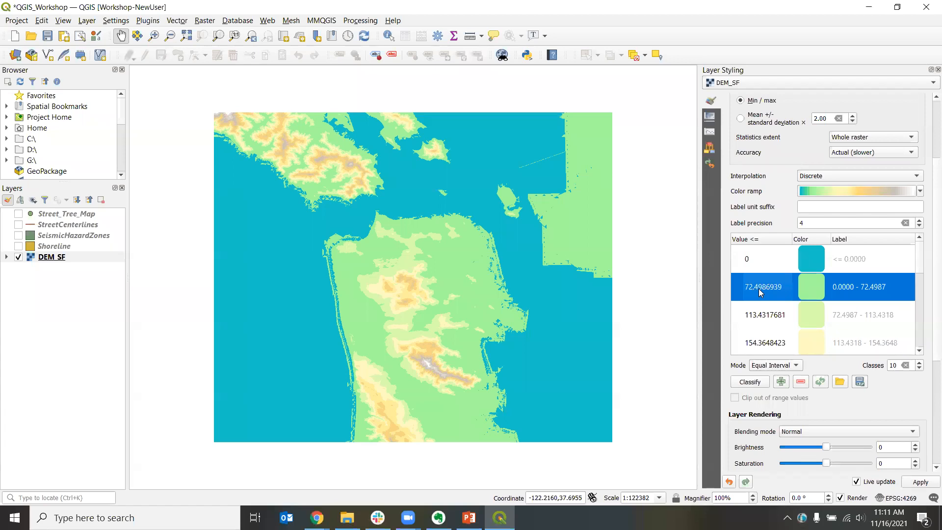
double_click(758, 289)
type("50")
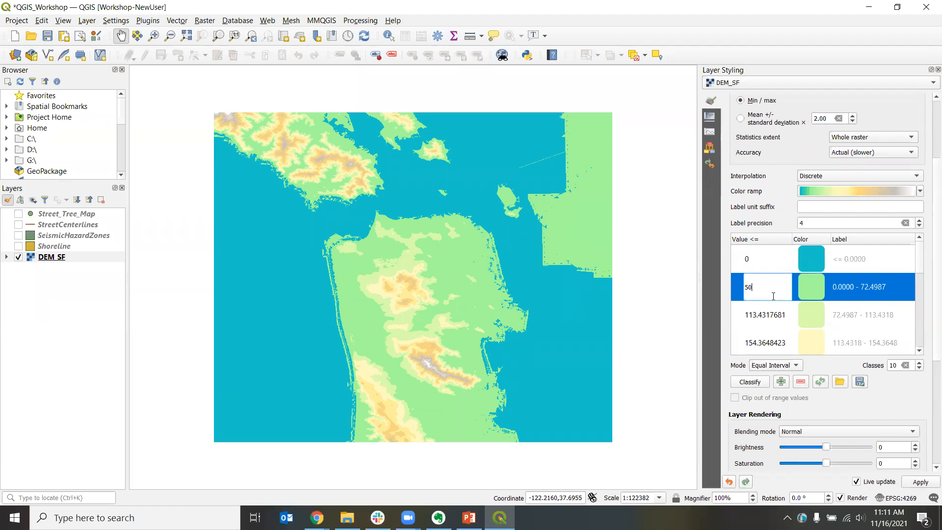
key("Return")
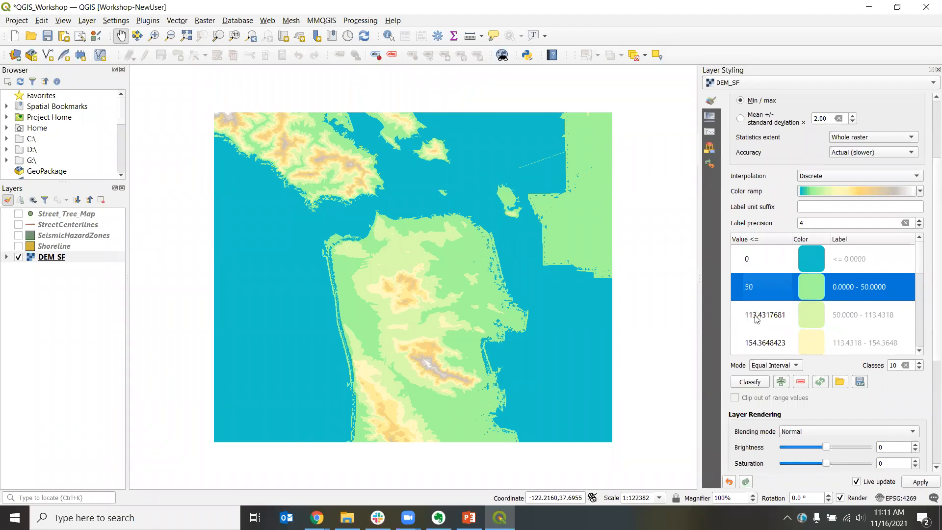
double_click(757, 316)
type("7")
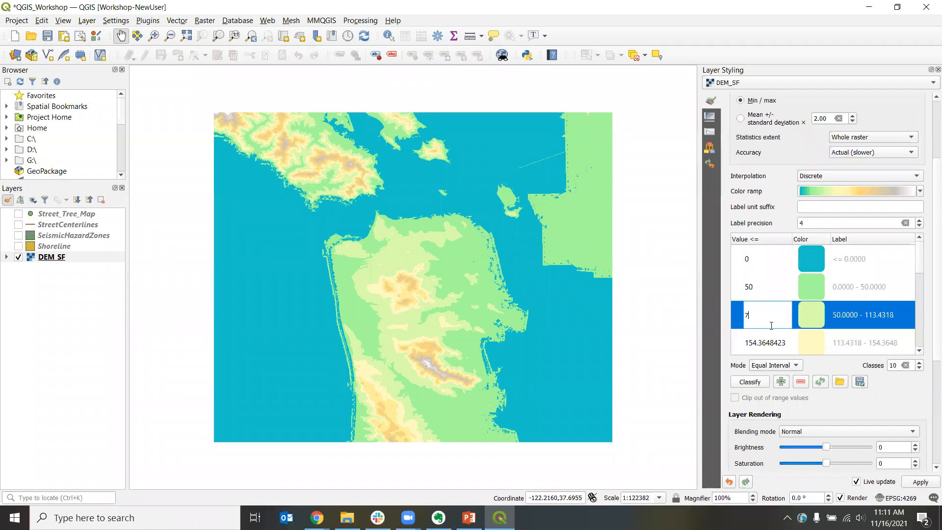
key("Return")
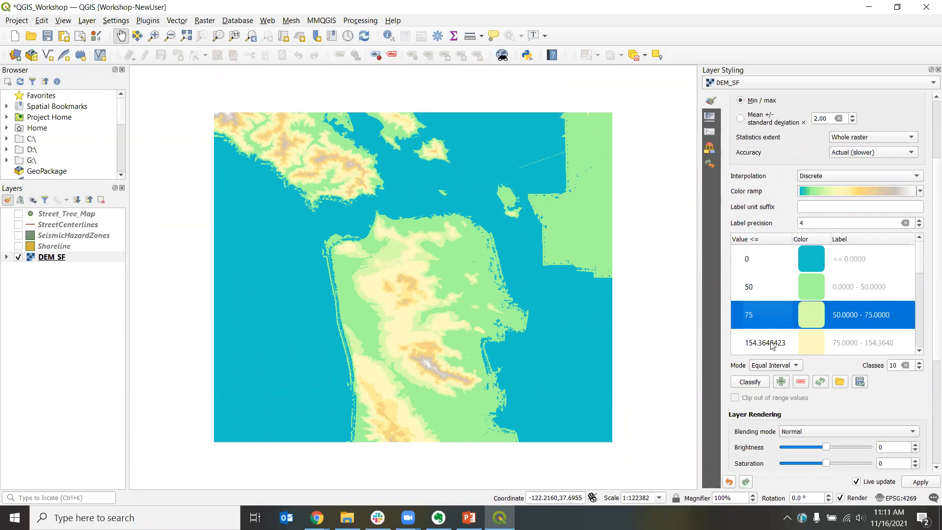
double_click(771, 343)
type("1")
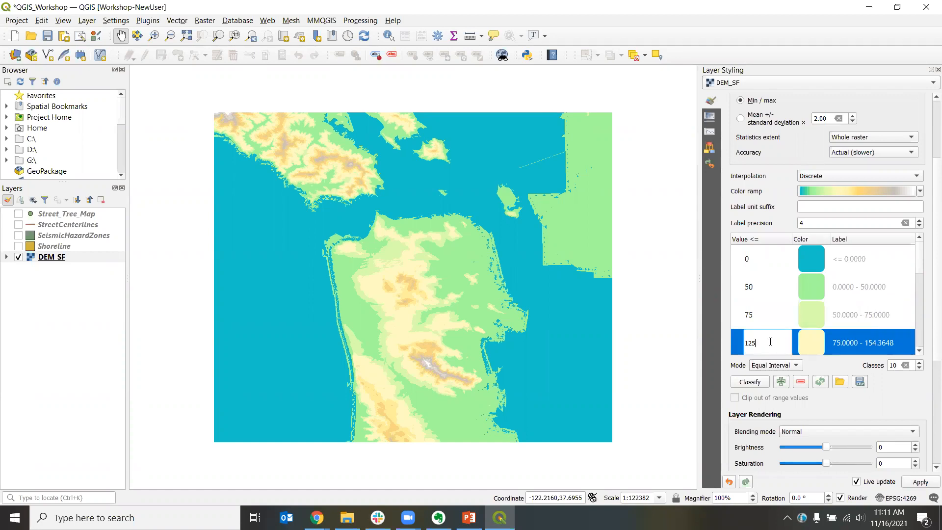
type("25")
key("Return")
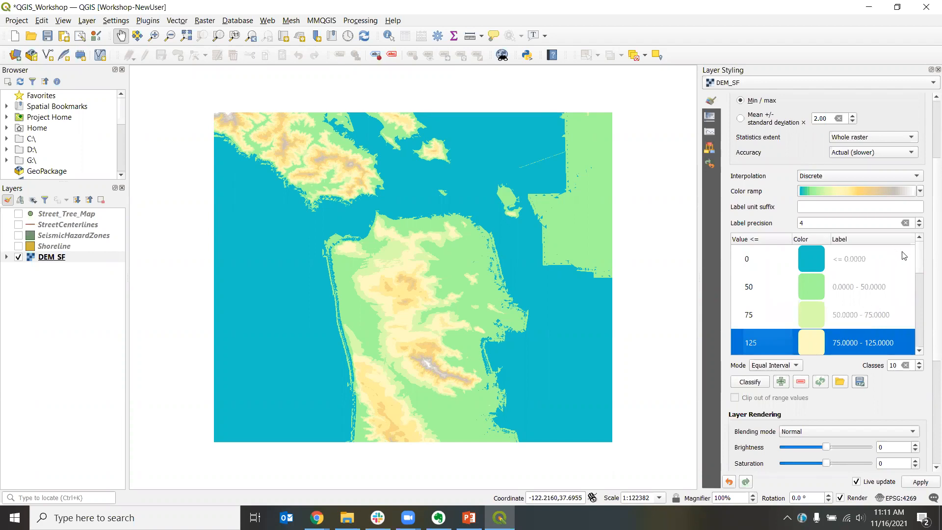
Step: Set the remaining class break values to 175, 225, 275, 325 and 350
left_click_drag(924, 254, 922, 287)
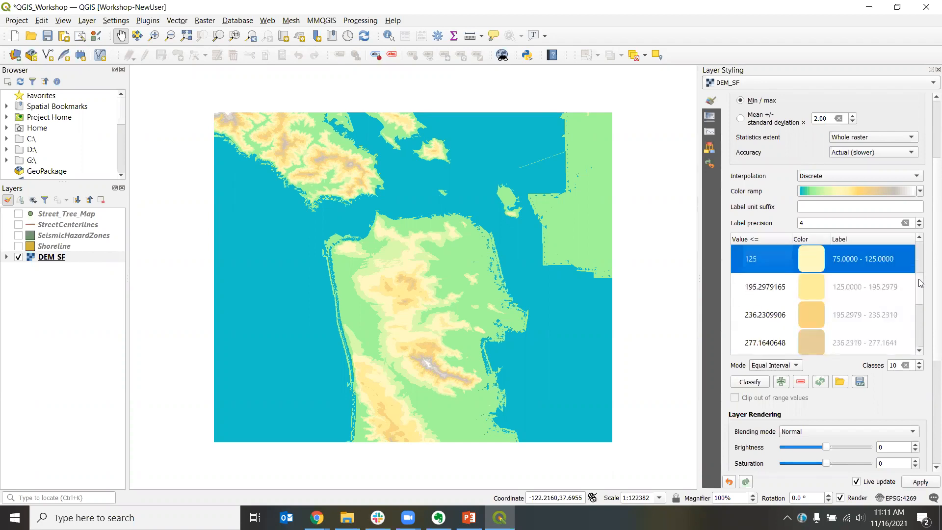
double_click(750, 287)
type("175")
key("Return")
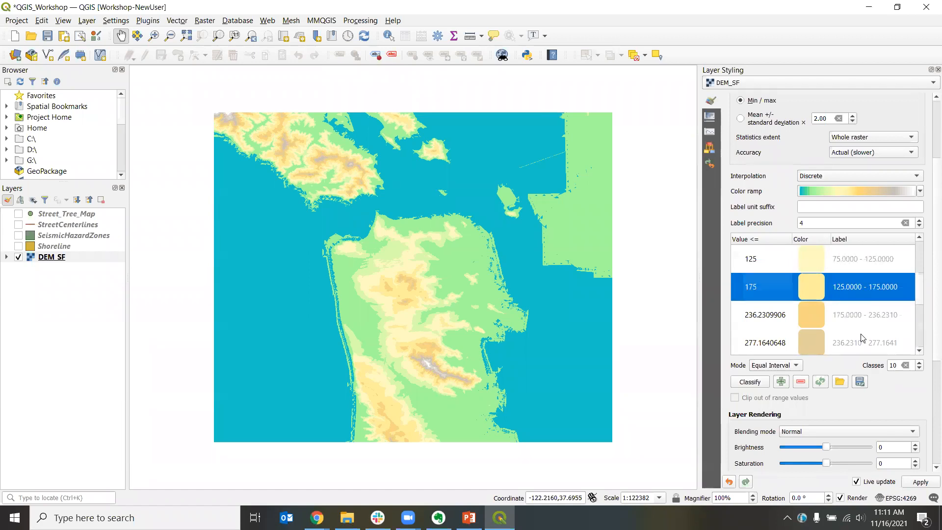
double_click(760, 314)
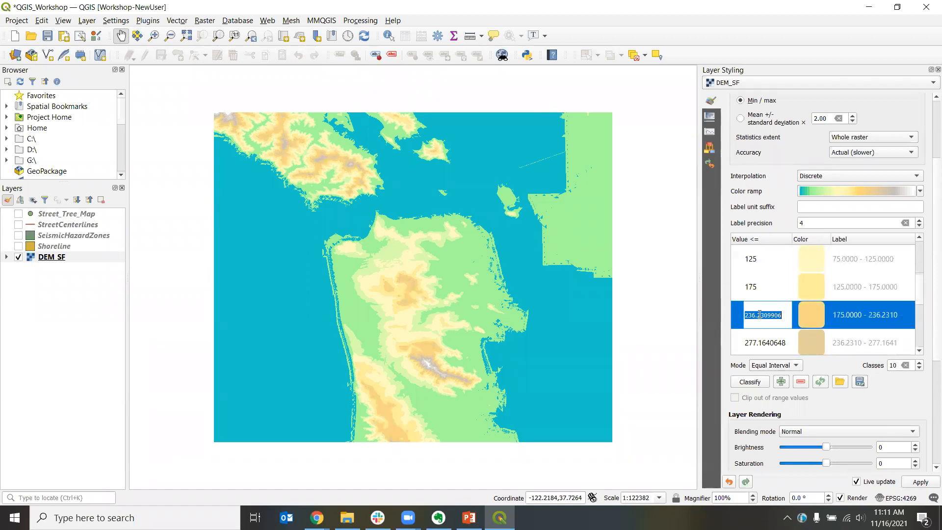
type("225")
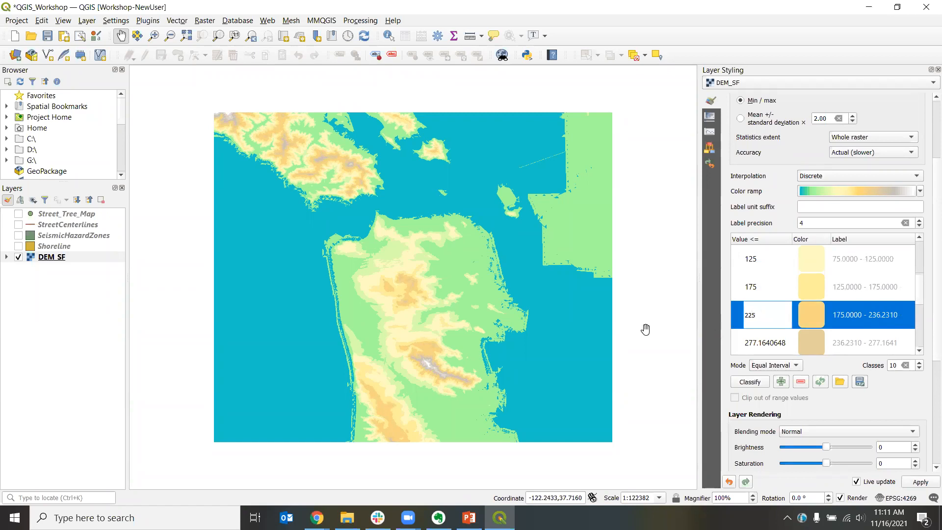
double_click(757, 339)
type("275")
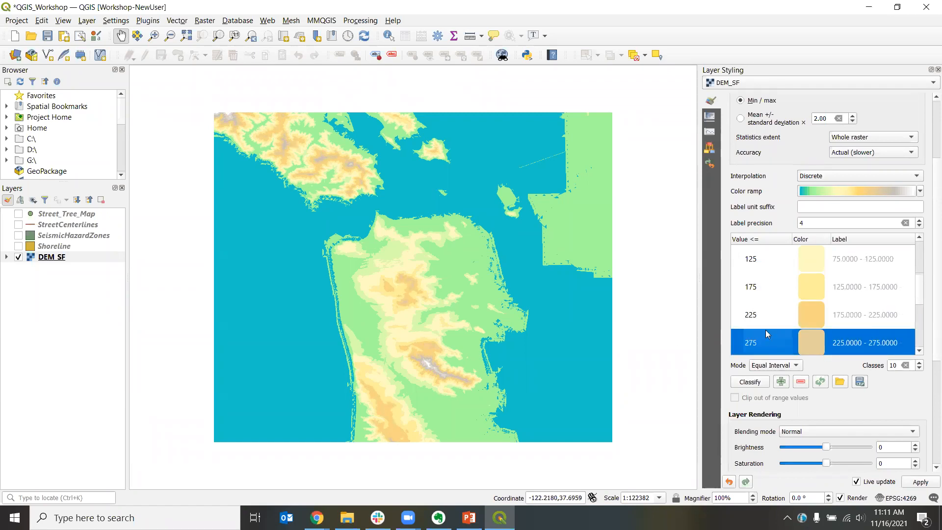
scroll(922, 307, "down", 2)
scroll(921, 307, "down", 3)
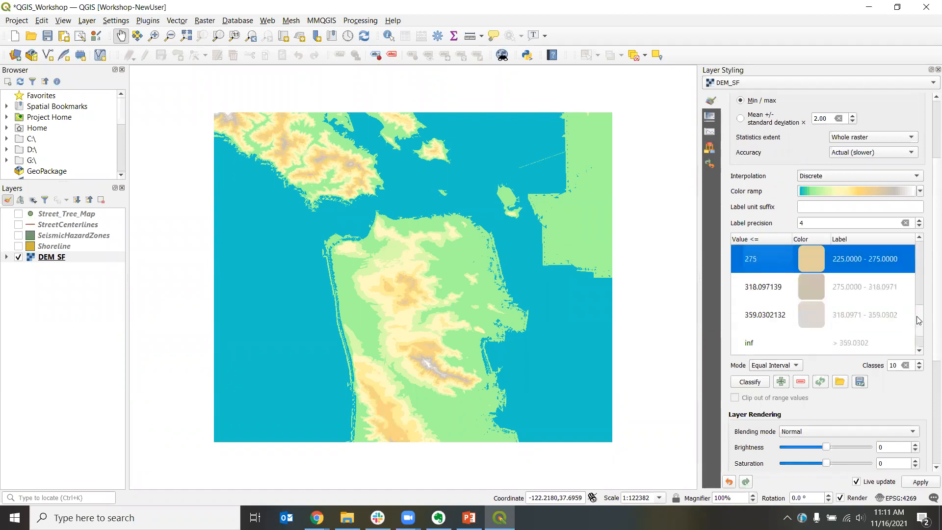
left_click(769, 297)
double_click(768, 298)
type("325")
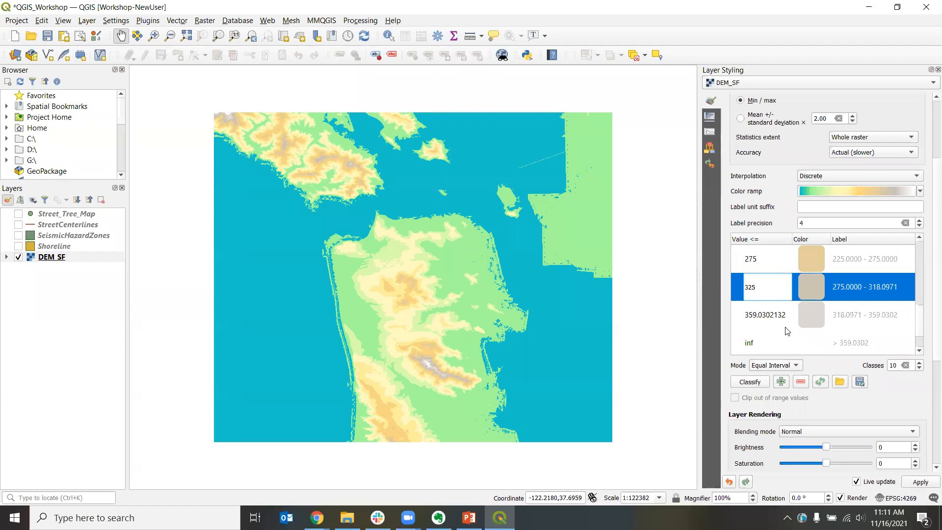
double_click(772, 316)
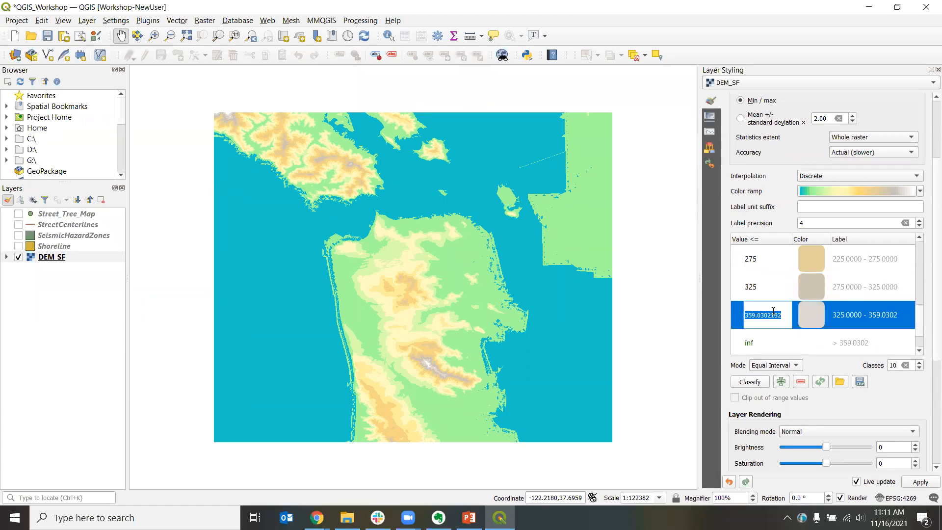
type("350")
key("Return")
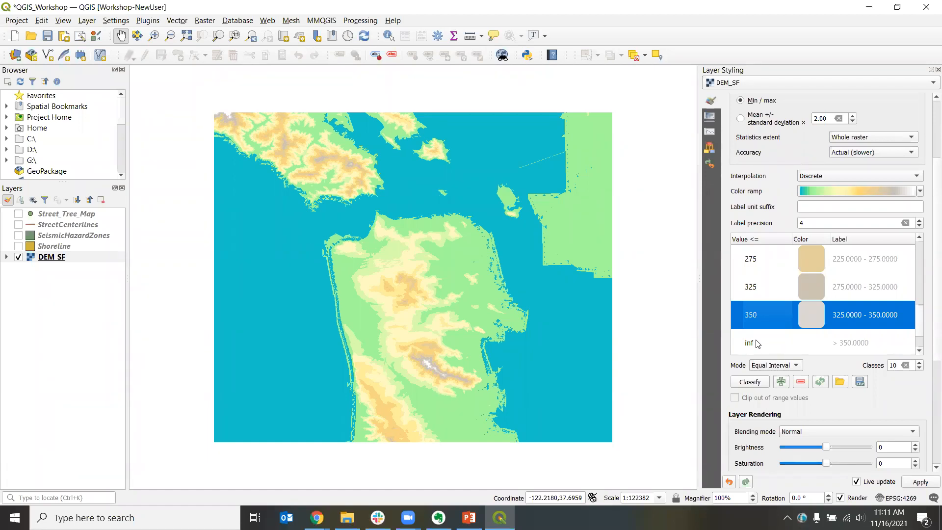
Step: Examine the reclassified DEM_SF map and its list of class breaks
left_click_drag(920, 322, 921, 251)
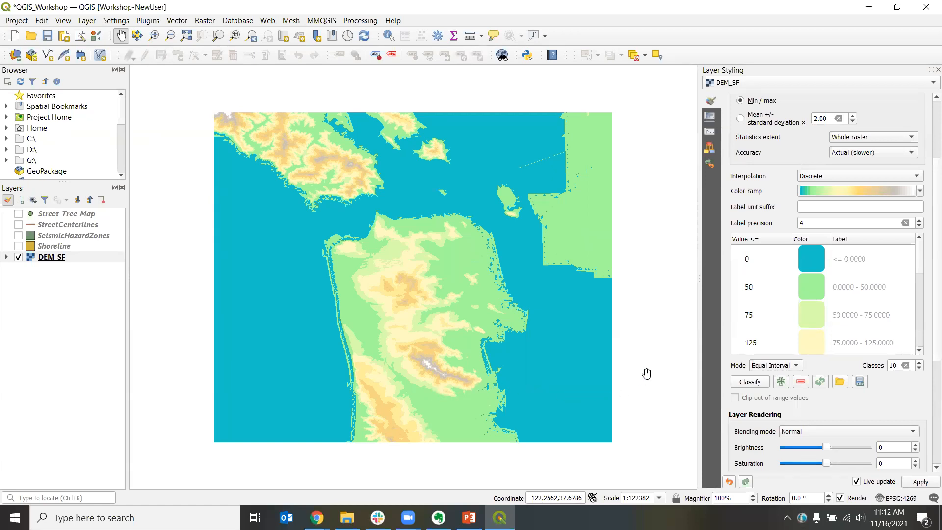
left_click_drag(647, 373, 317, 285)
left_click_drag(257, 231, 479, 316)
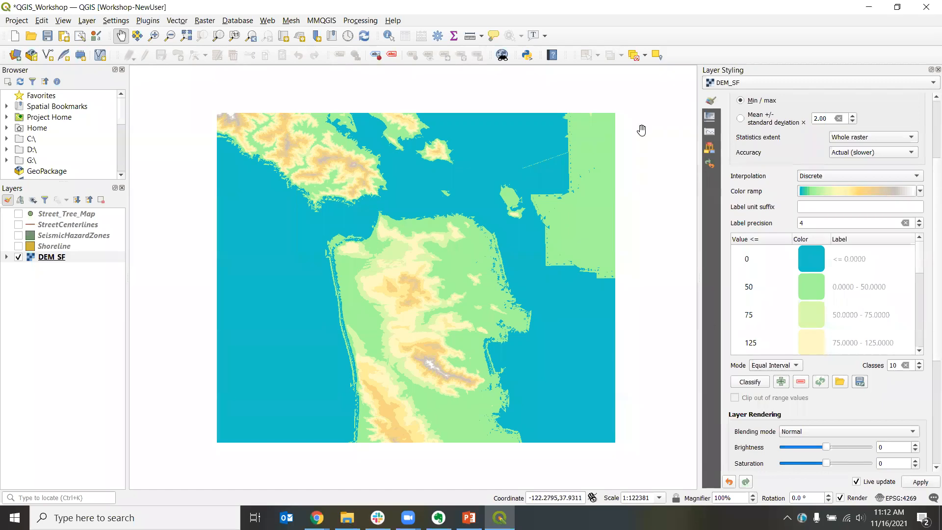
left_click(592, 21)
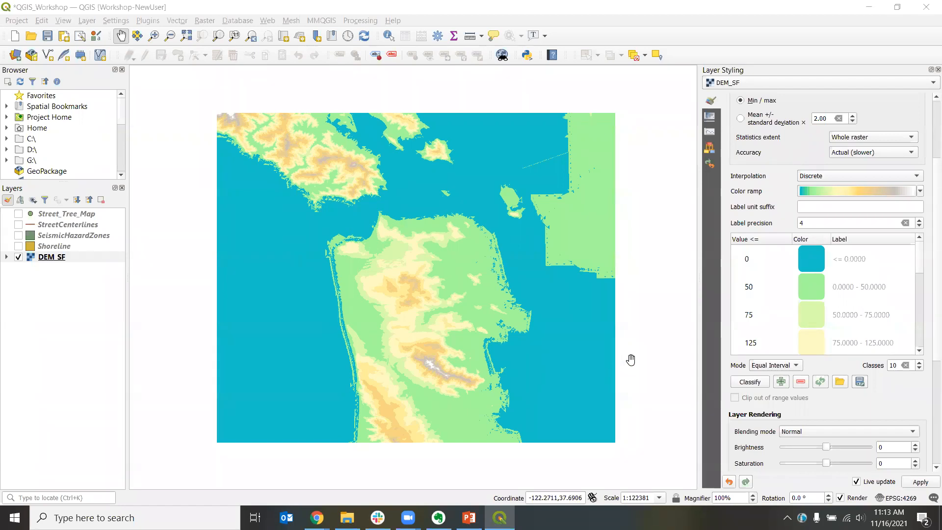
left_click(885, 399)
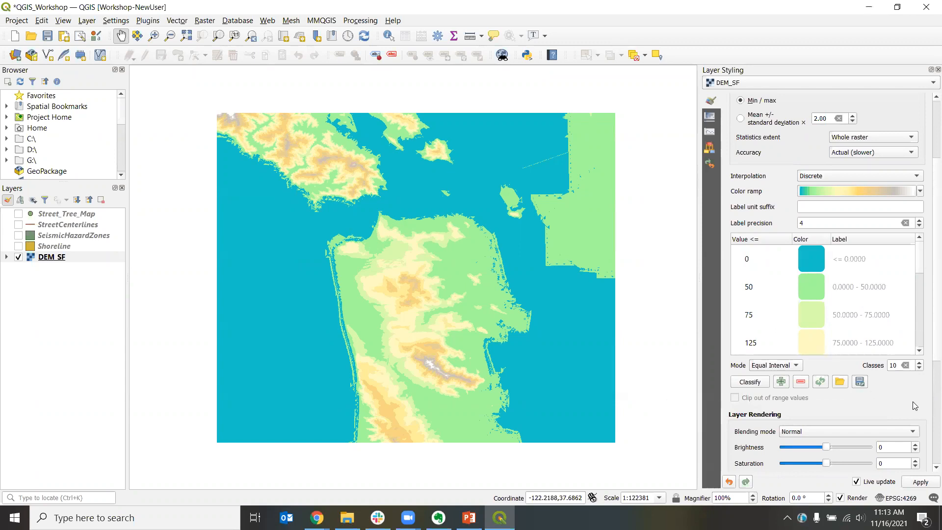
scroll(898, 407, "up", 3)
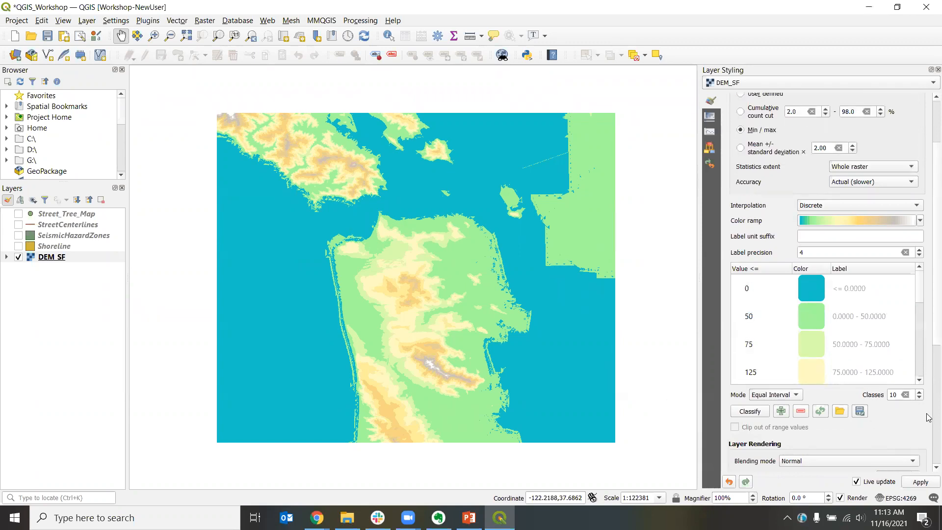
scroll(928, 417, "up", 1)
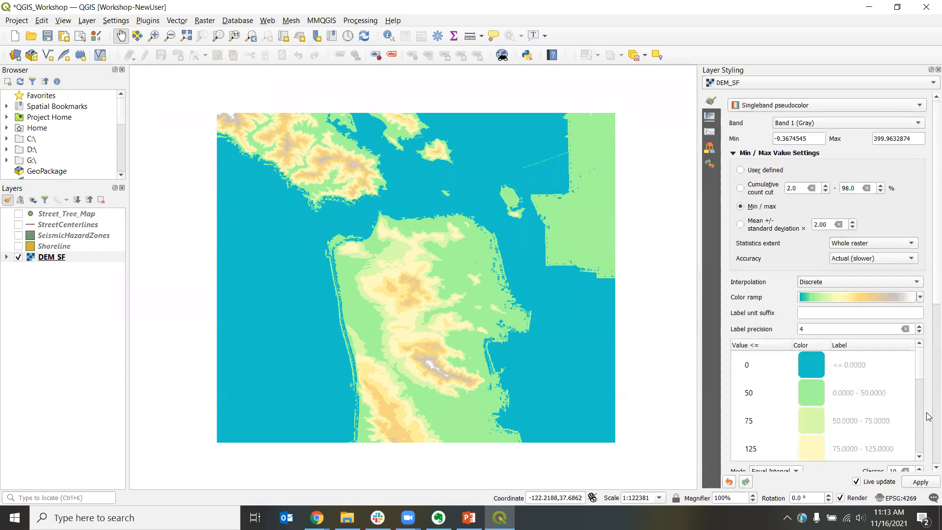
Step: Widen the styling panel and compute the histogram of DEM_SF
scroll(928, 412, "down", 1)
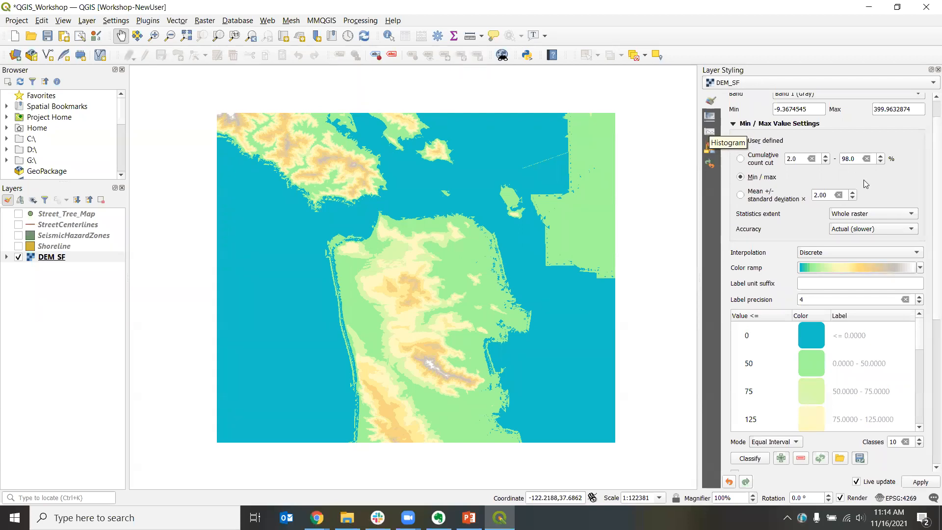
scroll(807, 120, "up", 2)
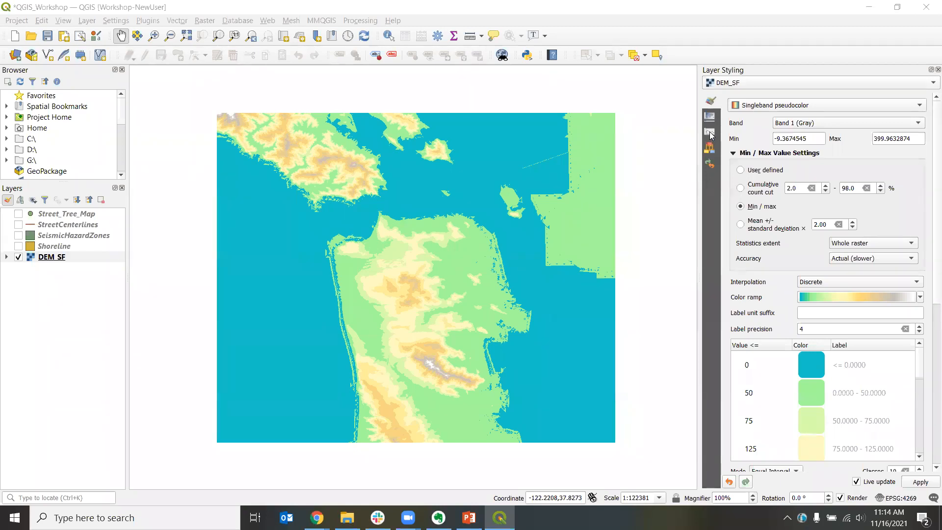
left_click(710, 132)
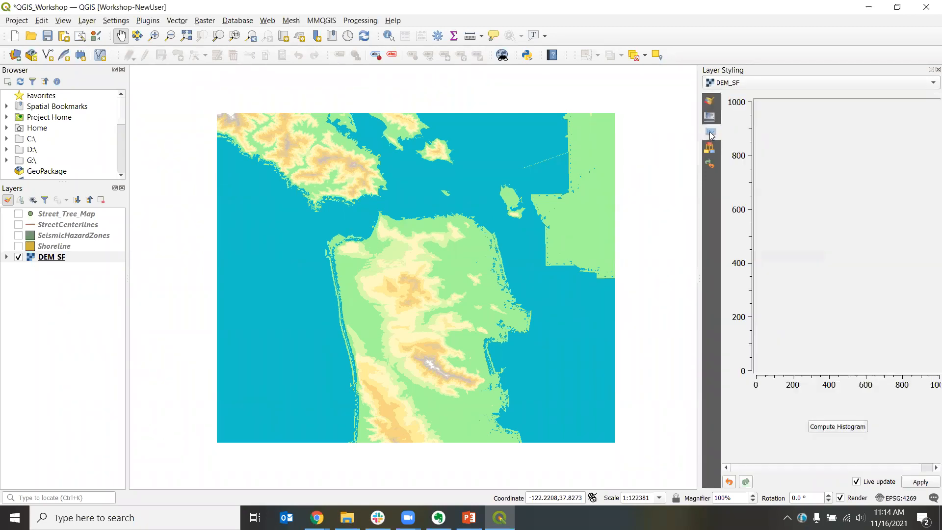
left_click_drag(702, 391, 598, 386)
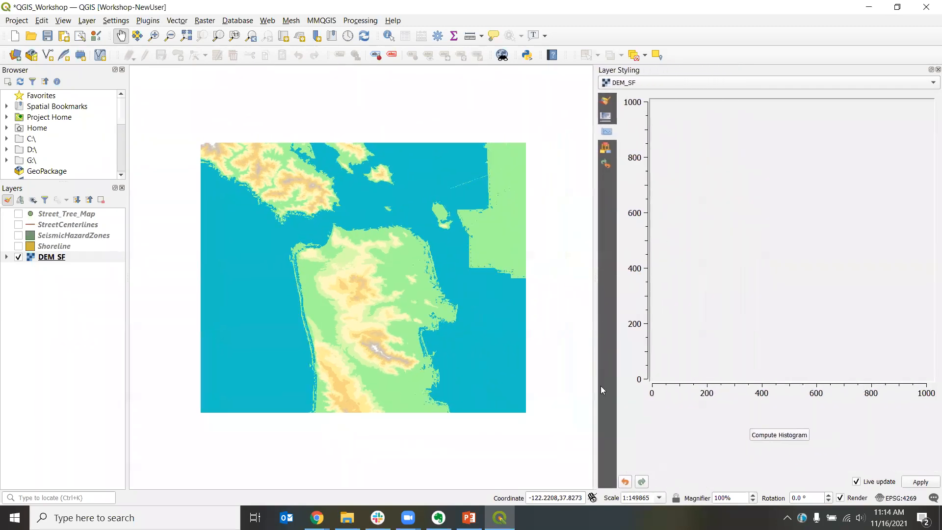
left_click(774, 435)
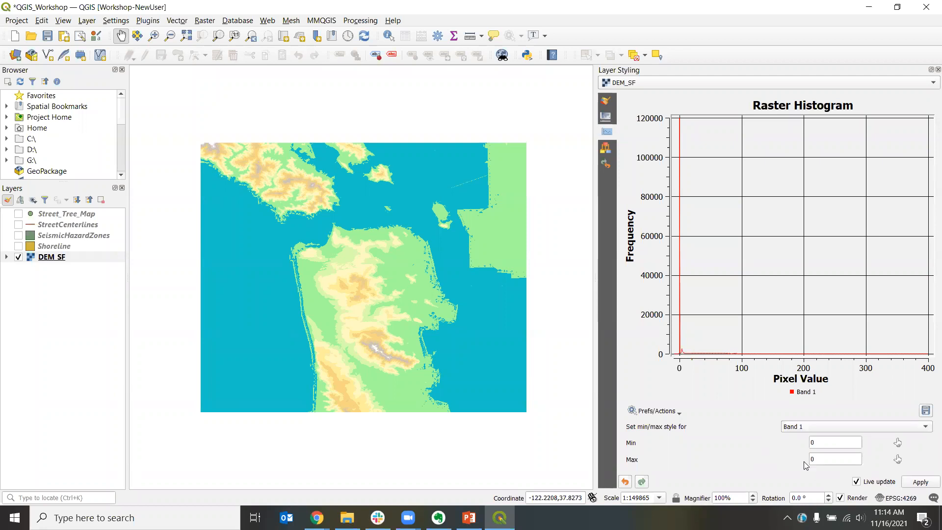
Step: Recompute the DEM_SF histogram and set its maximum value to 350
left_click(797, 427)
left_click(797, 427)
left_click(679, 416)
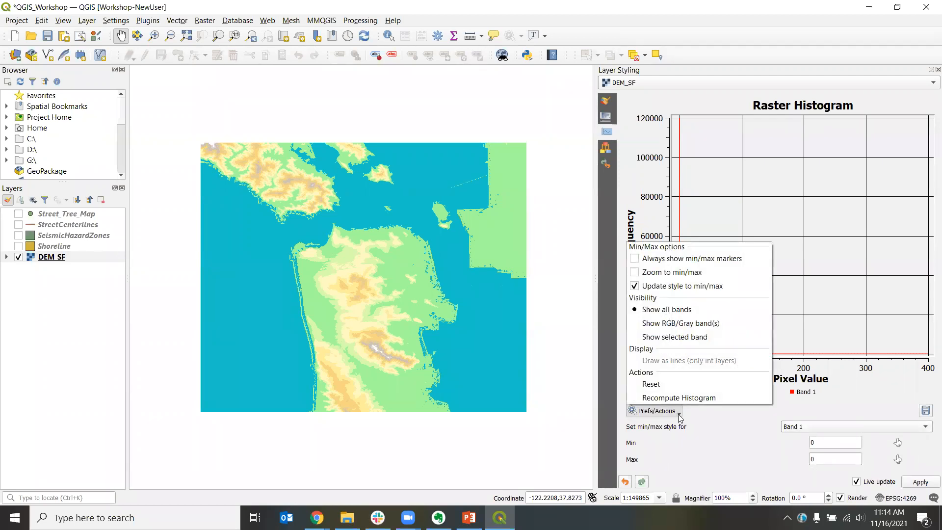
left_click(682, 399)
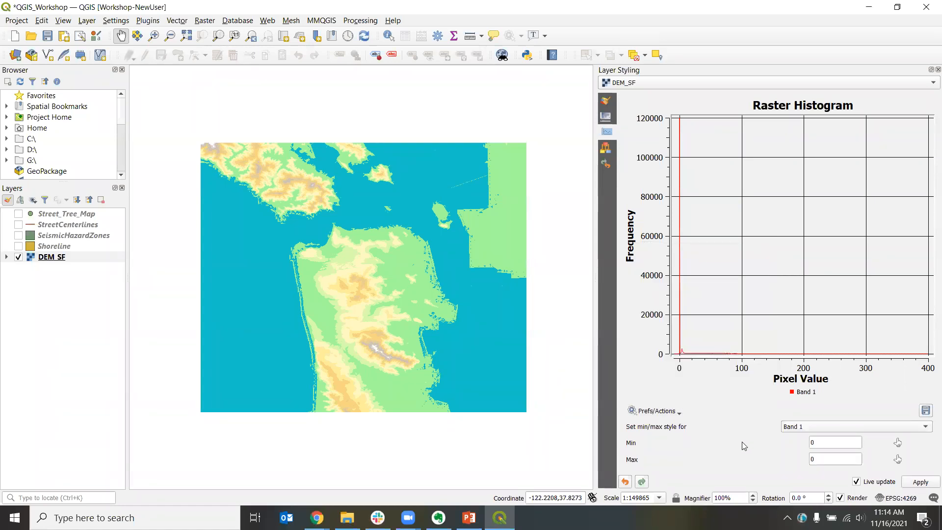
left_click(838, 458)
type("350")
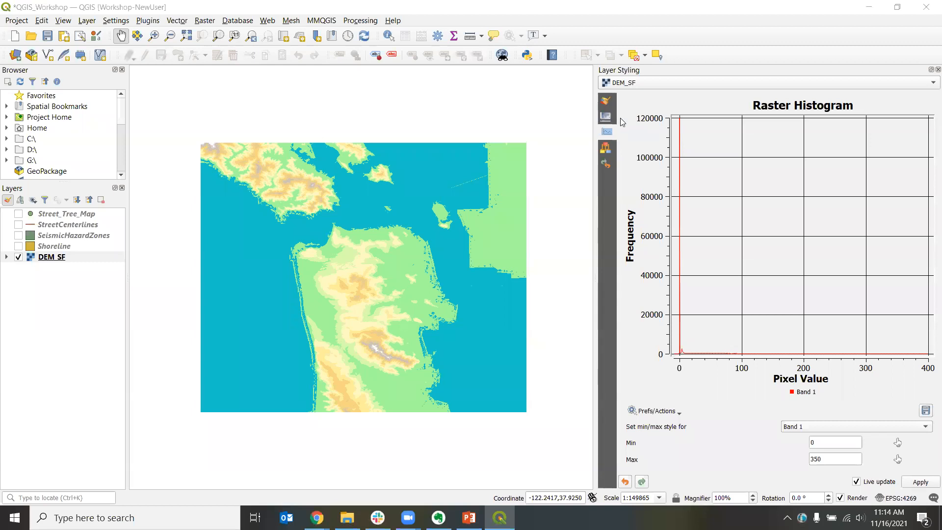
Step: Identify DEM_SF elevation values at several points across San Francisco on the map
left_click(606, 117)
left_click(607, 101)
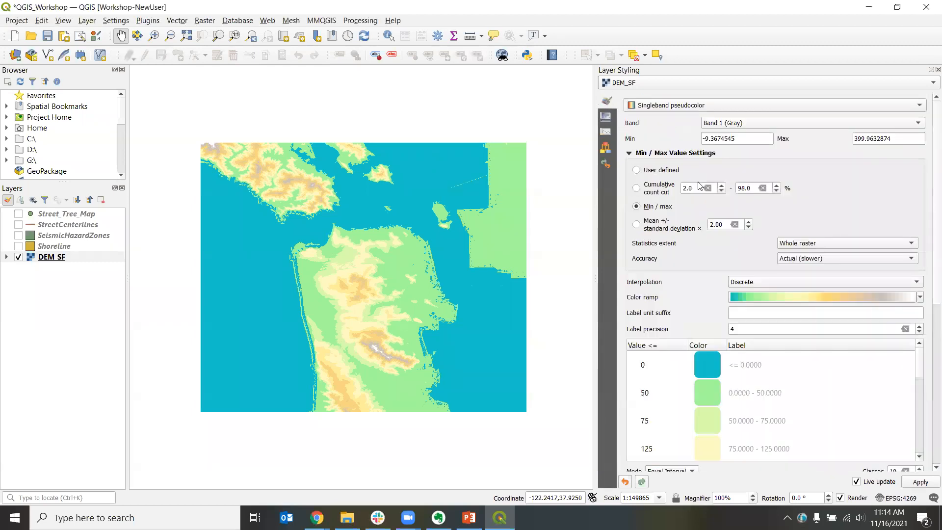
left_click(387, 37)
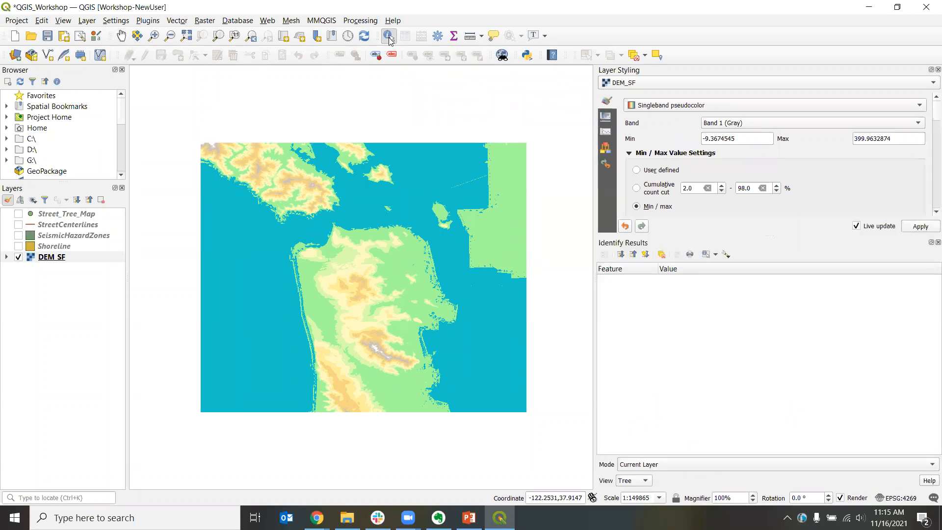
left_click(399, 278)
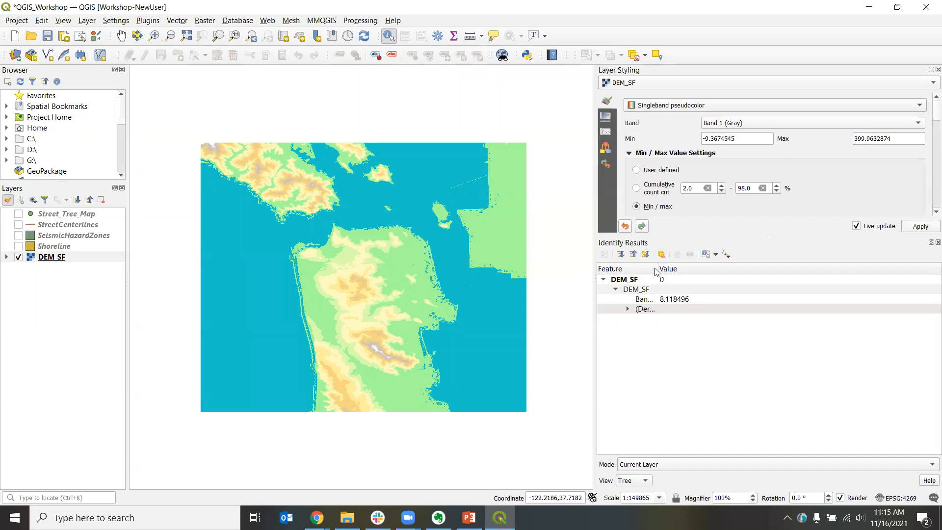
left_click_drag(657, 270, 708, 265)
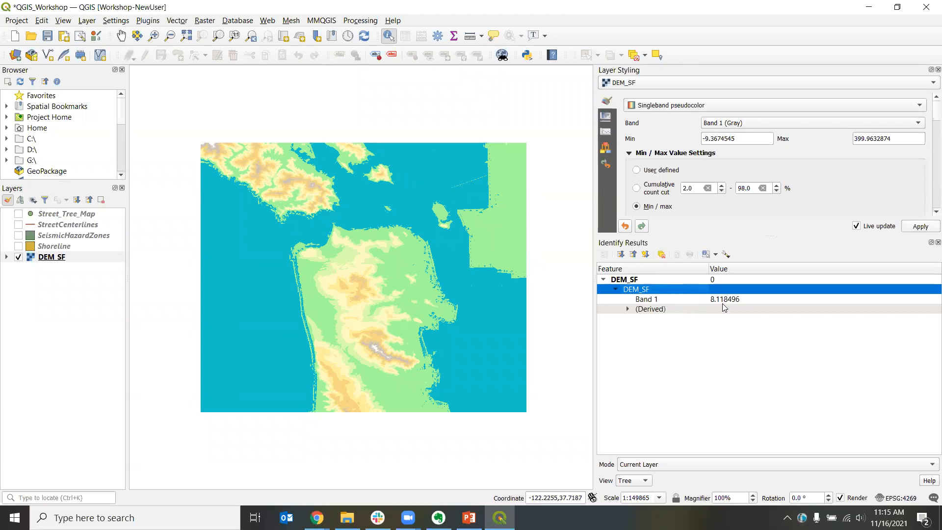
left_click(456, 285)
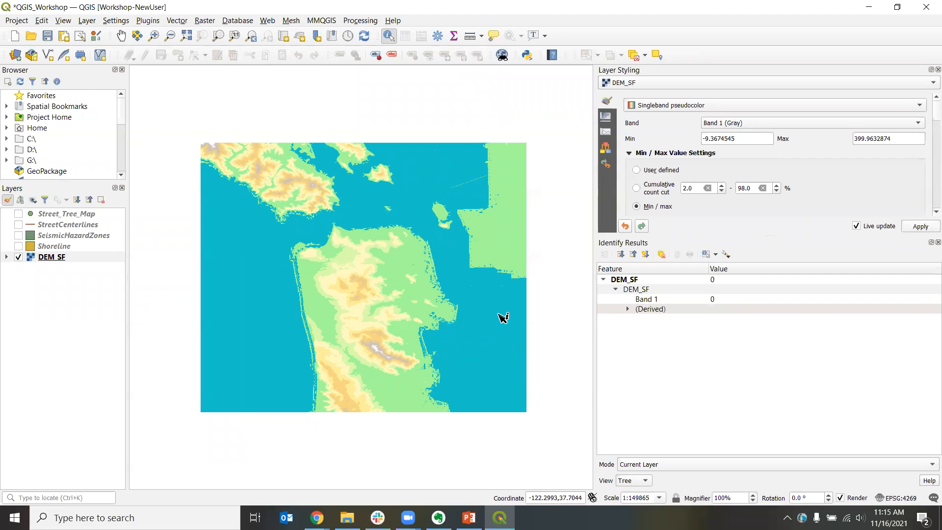
left_click(425, 346)
left_click(422, 343)
left_click(938, 243)
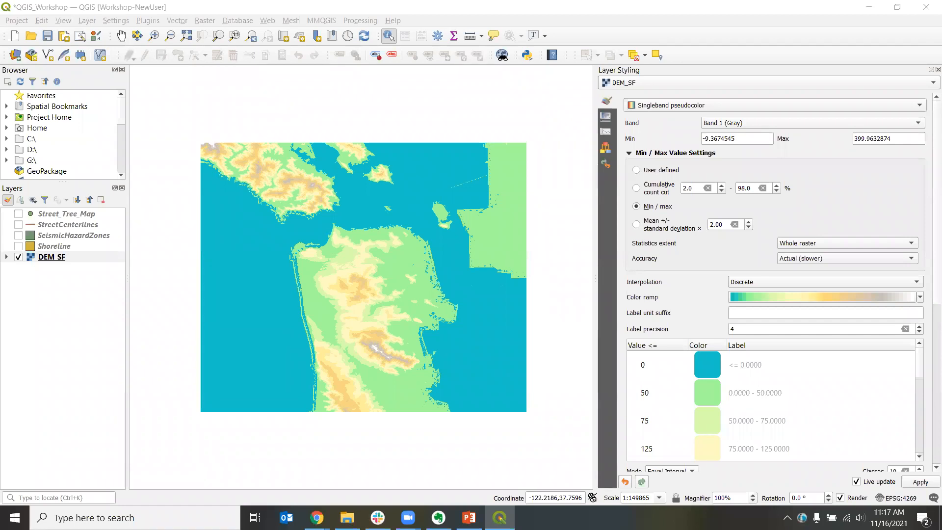
Step: Save the project
key("alt+Tab")
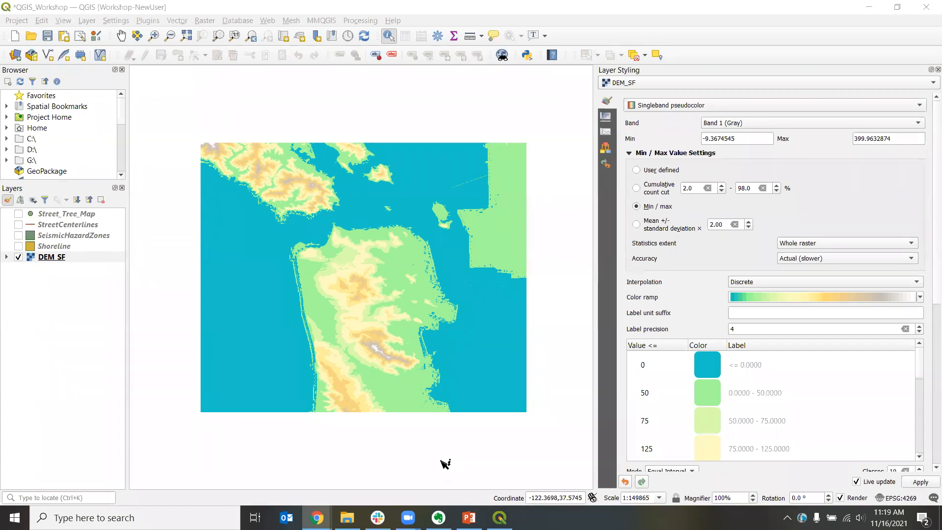
left_click(101, 8)
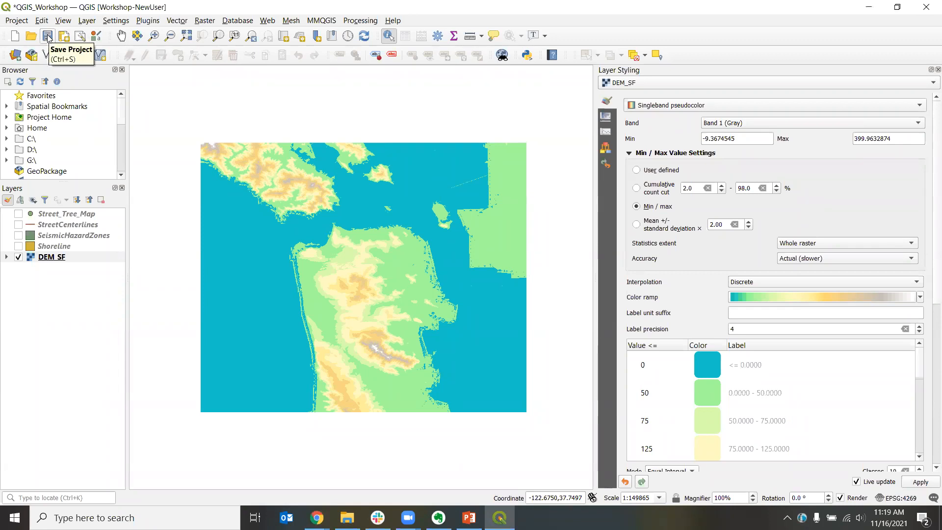
left_click(47, 37)
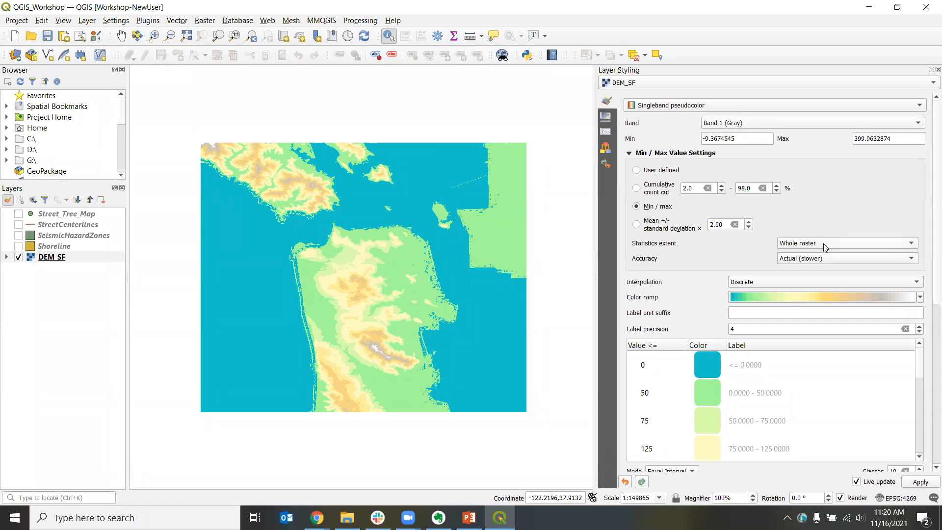
Step: Hide the DEM_SF layer and turn on the Shoreline and StreetCenterlines layers
right_click(681, 38)
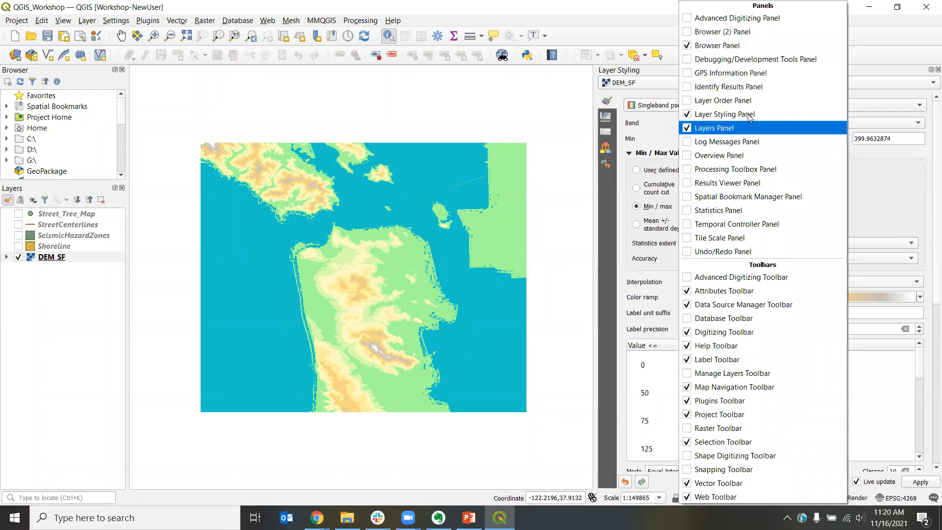
left_click(635, 15)
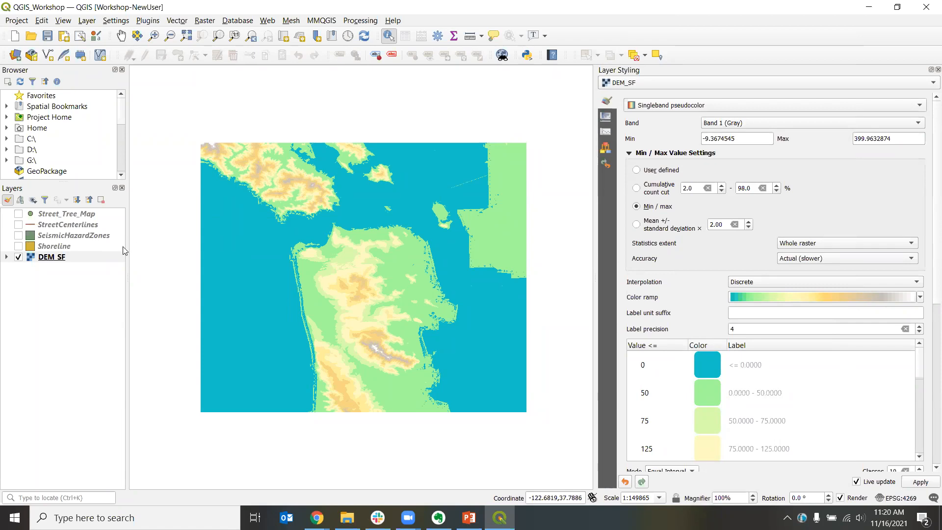
left_click(17, 258)
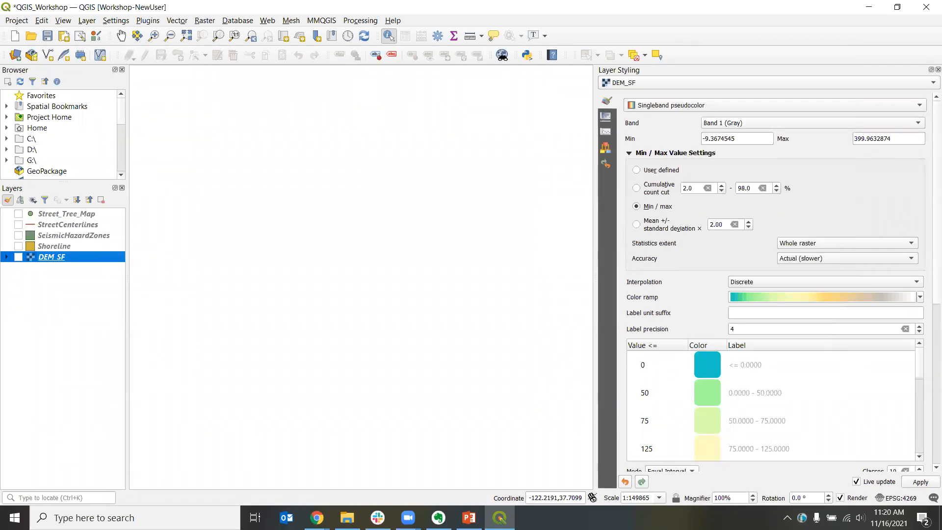
left_click(17, 246)
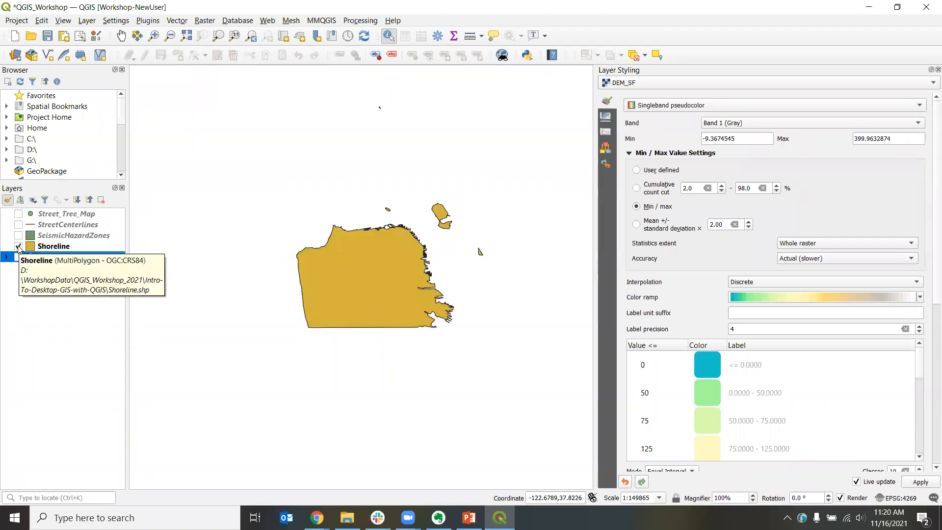
left_click(18, 225)
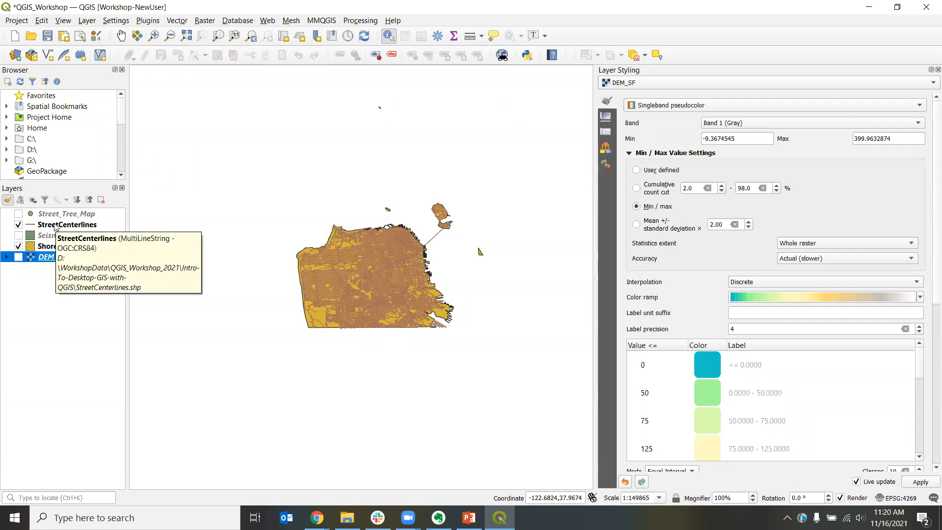
Step: Zoom the map to the StreetCenterlines layer
left_click(54, 225)
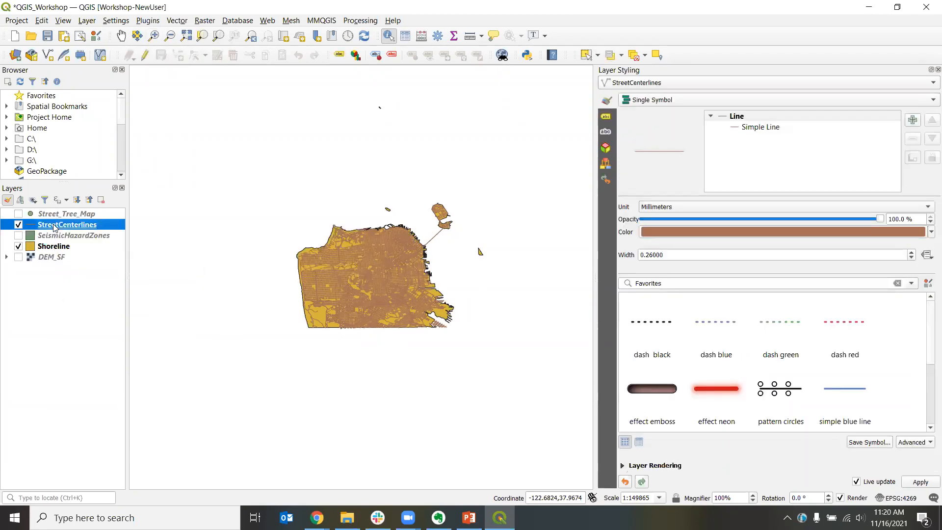
right_click(54, 227)
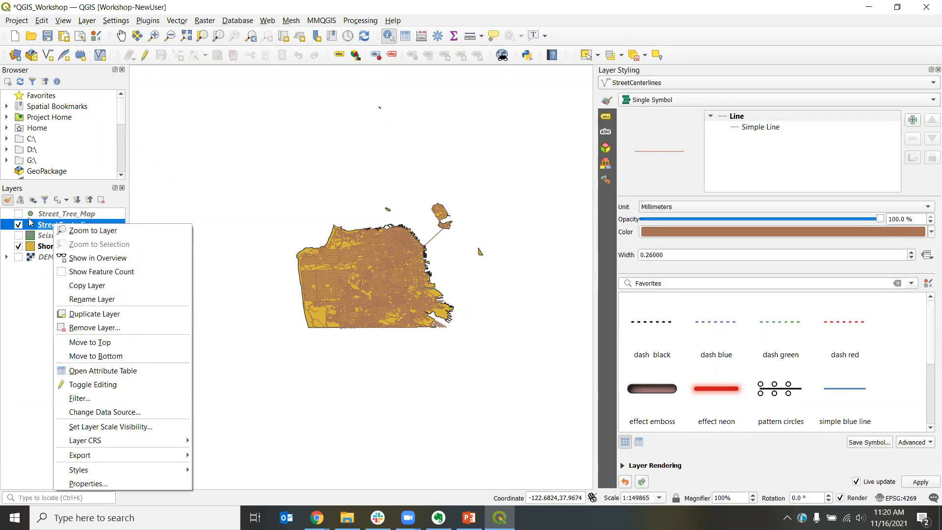
left_click(98, 231)
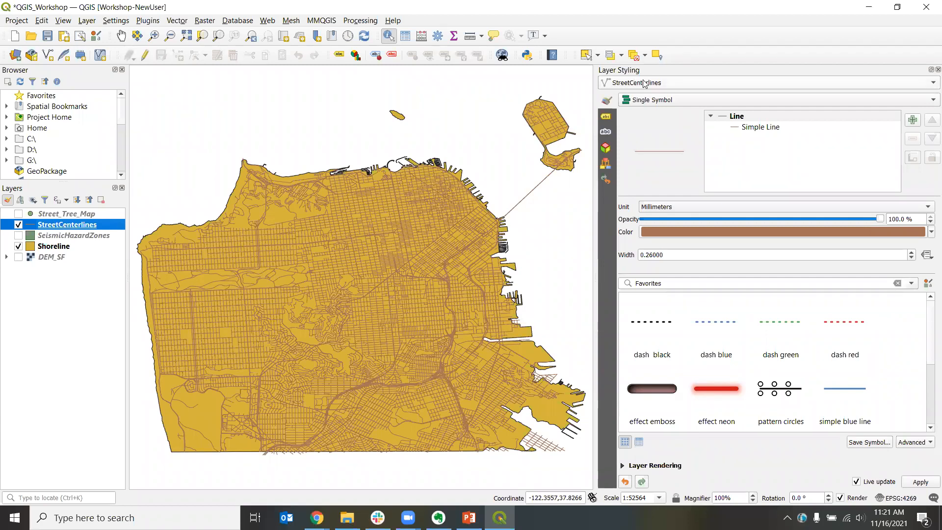
Step: Open the color settings of the StreetCenterlines Simple Line symbol layer
left_click(658, 83)
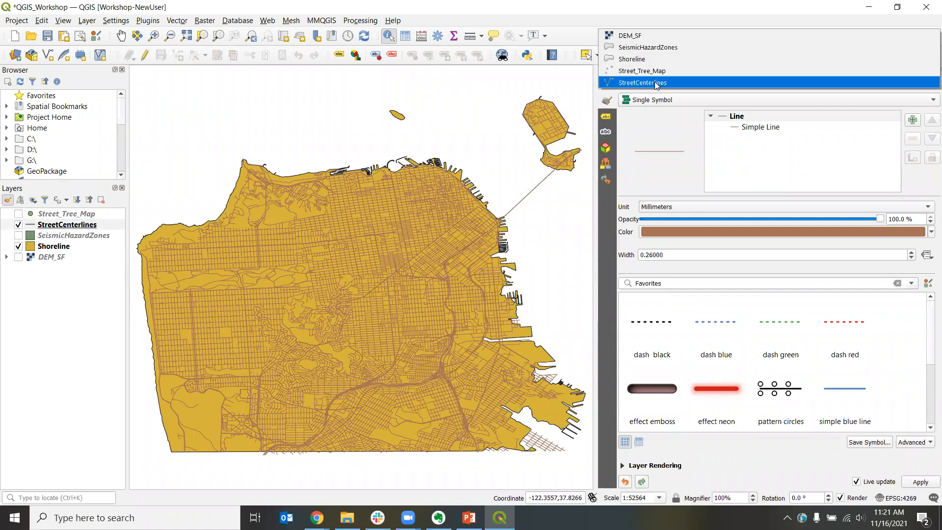
left_click(657, 131)
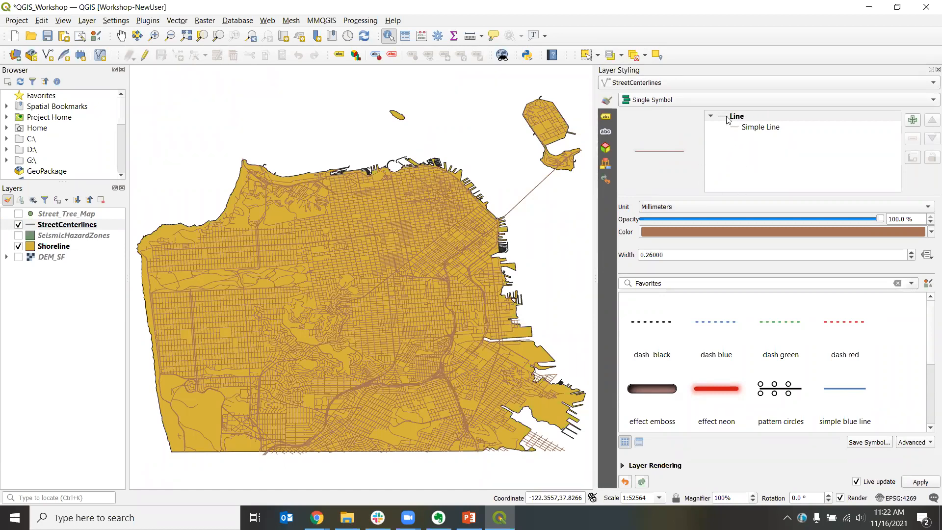
left_click(755, 129)
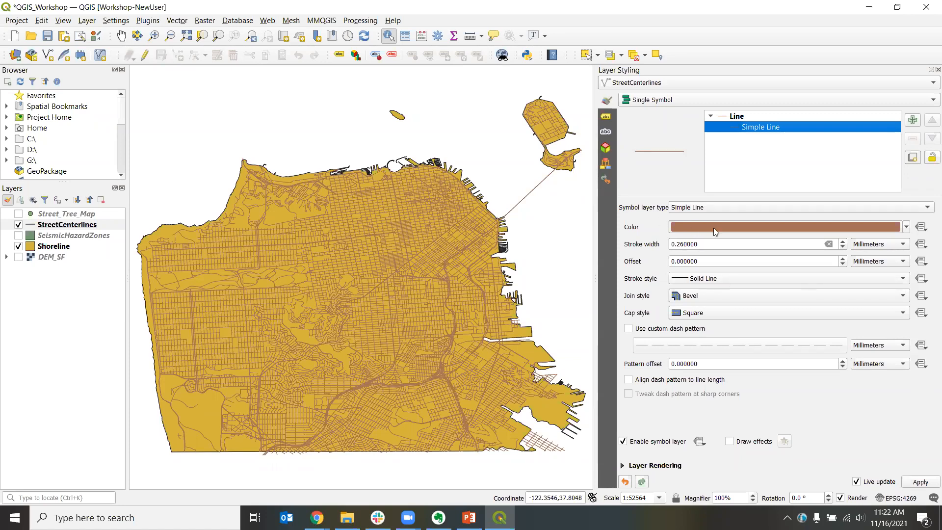
left_click(748, 227)
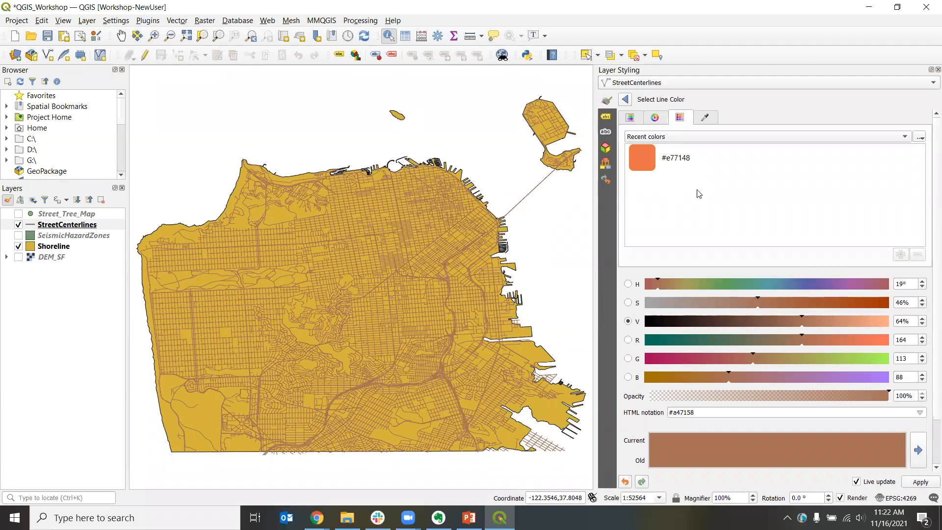
Step: Try different street line colors by switching color picker views and adjusting the brightness slider
left_click(637, 120)
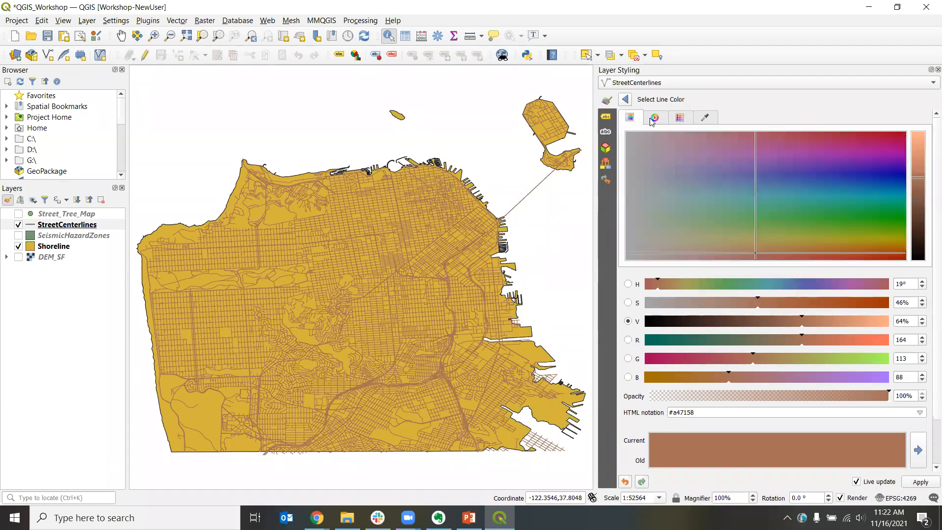
left_click(653, 120)
left_click(685, 121)
left_click(656, 122)
left_click(634, 121)
left_click(646, 324)
left_click_drag(647, 327, 644, 329)
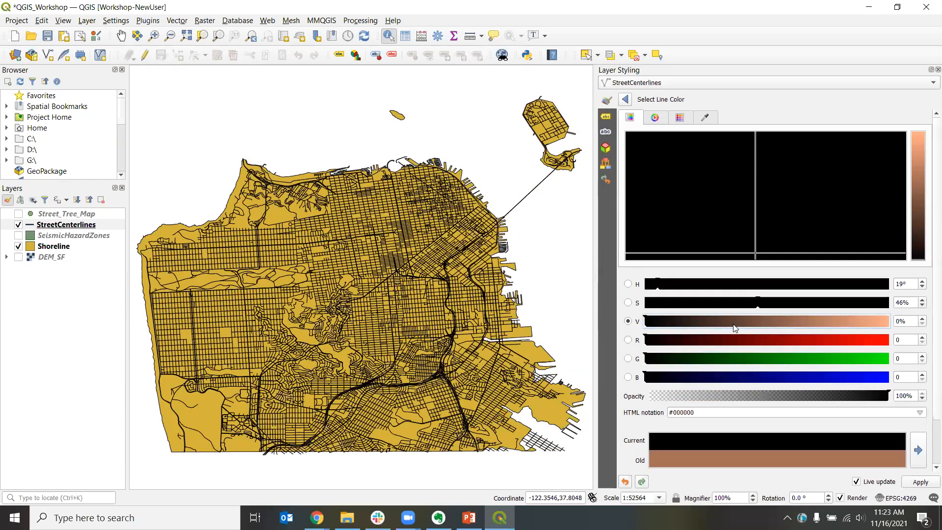
left_click(735, 324)
left_click(666, 305)
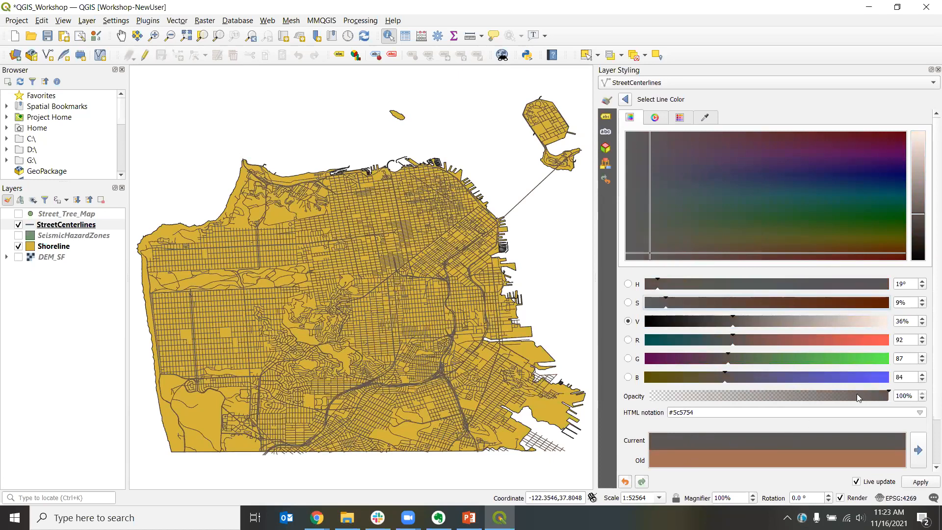
left_click(858, 326)
left_click(839, 326)
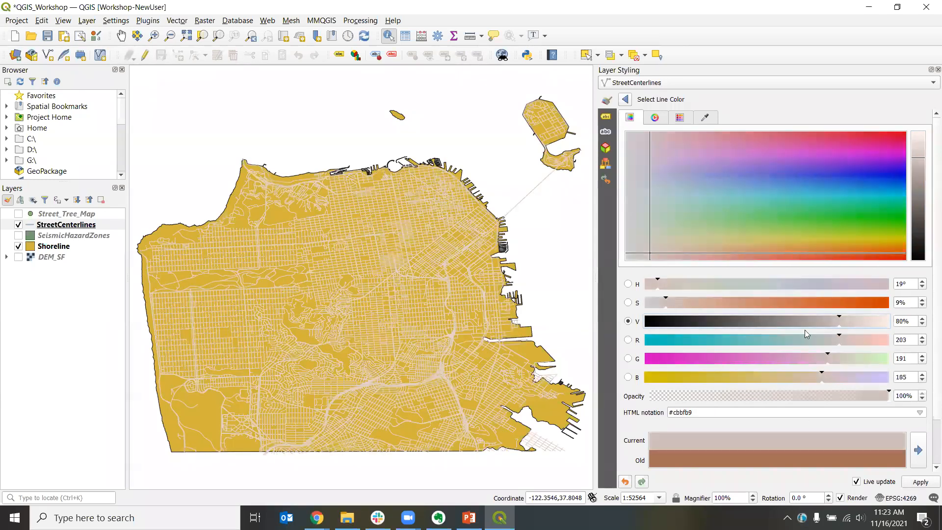
left_click(644, 322)
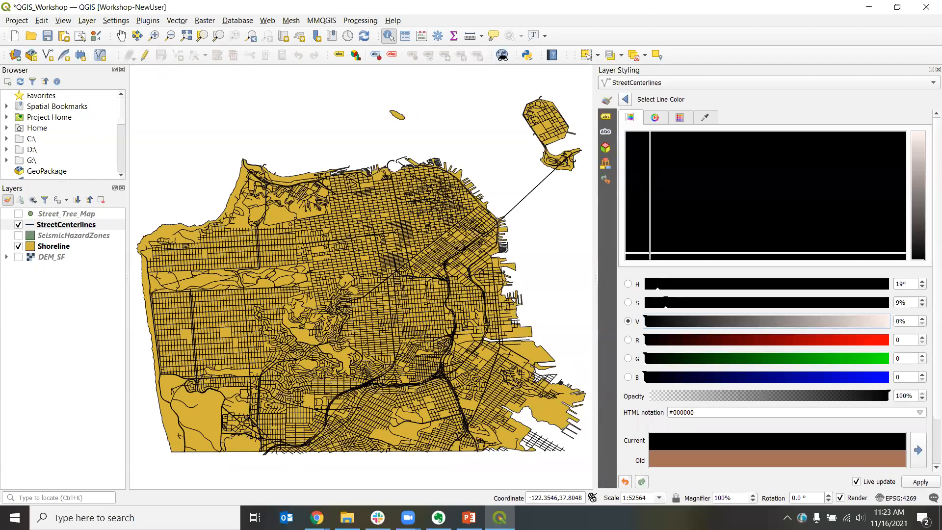
Step: Set the StreetCenterlines line color to grey #717171 using a pasted hex code and the brightness slider
key("alt+Tab")
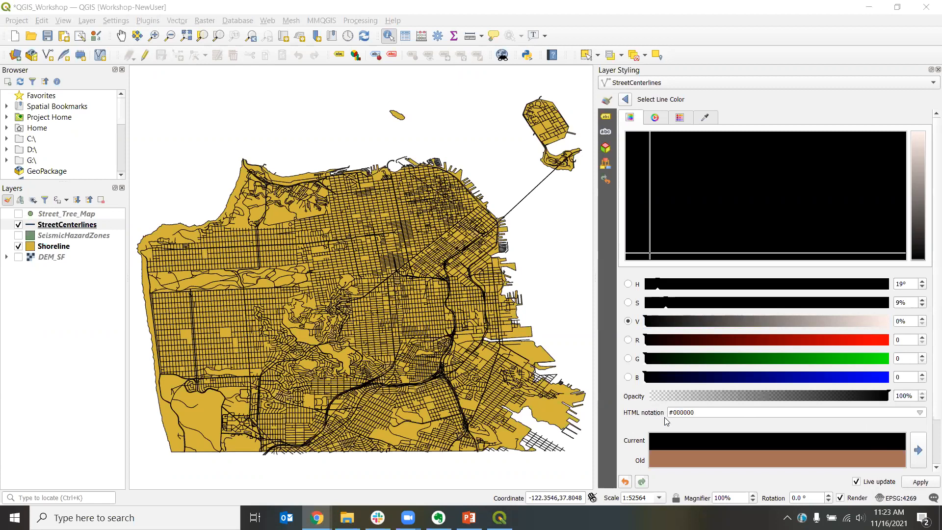
left_click(730, 412)
left_click_drag(730, 413, 657, 415)
type("#666666")
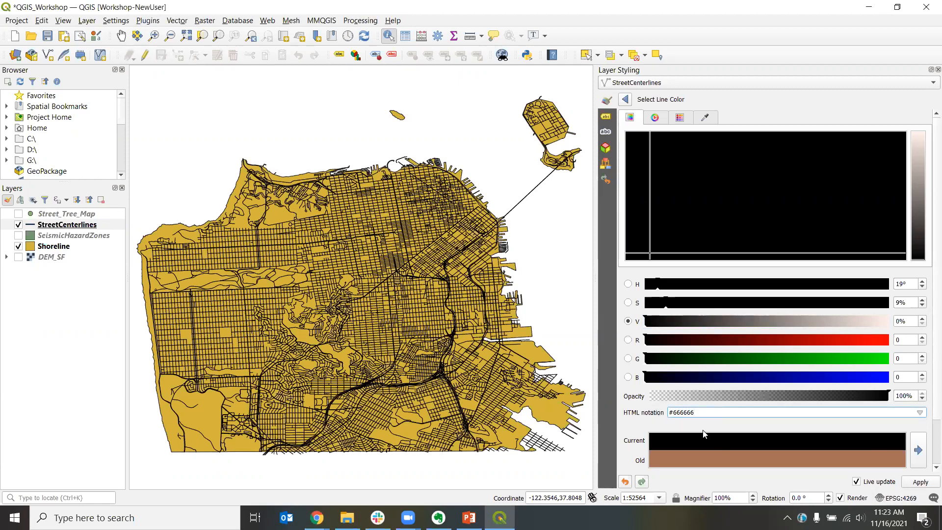
left_click(673, 413)
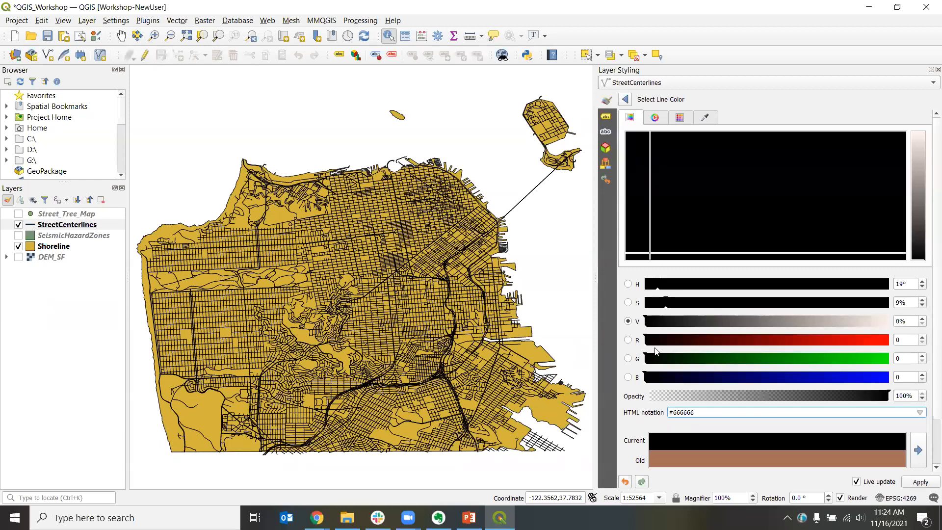
left_click_drag(794, 320, 754, 328)
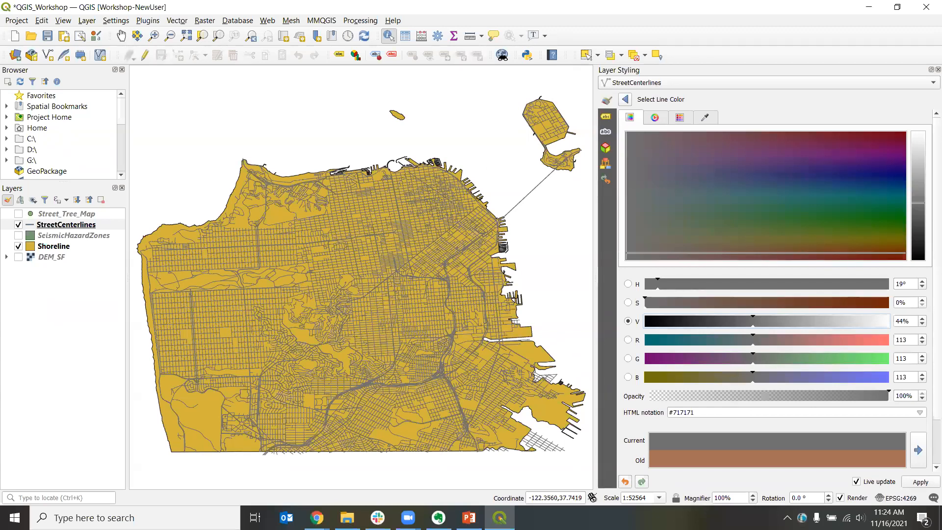
left_click(625, 101)
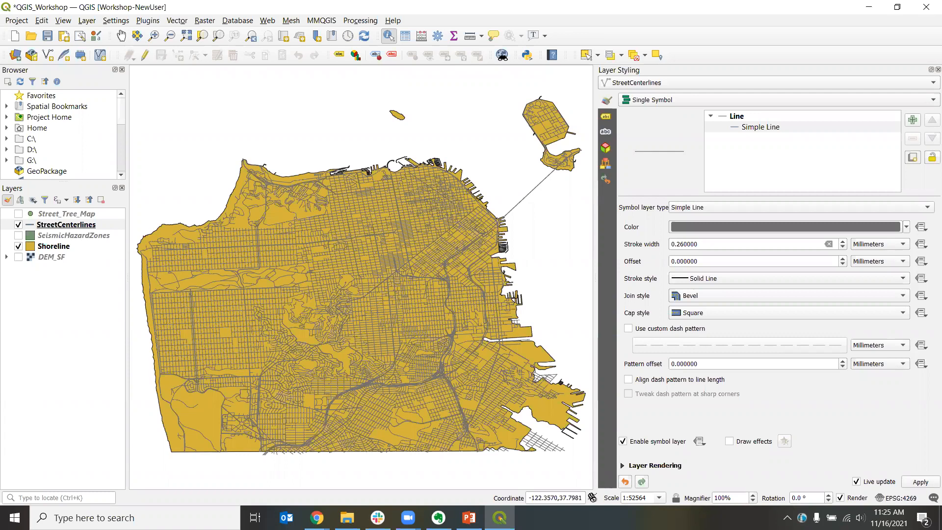
Step: Open the StreetCenterlines attribute table and move its window aside
right_click(60, 226)
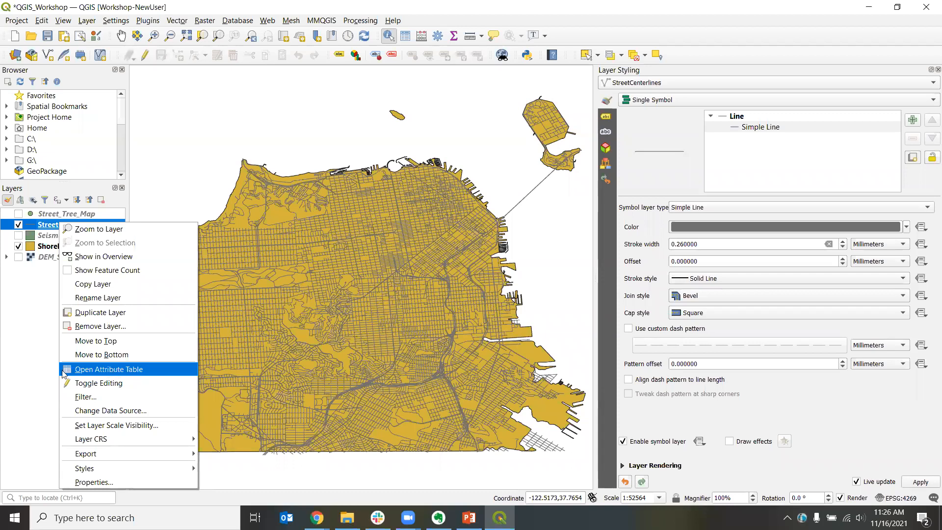
left_click(145, 371)
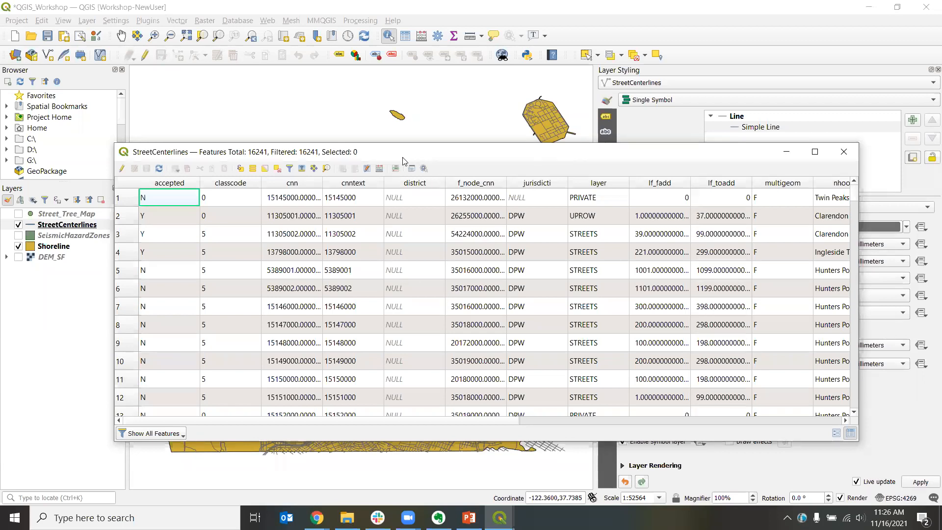
left_click_drag(406, 156, 390, 164)
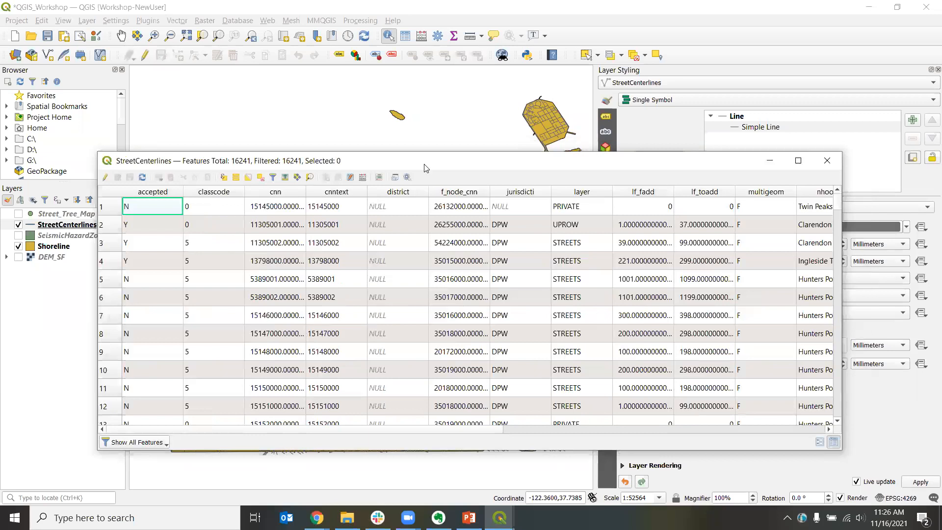
left_click_drag(425, 164, 941, 164)
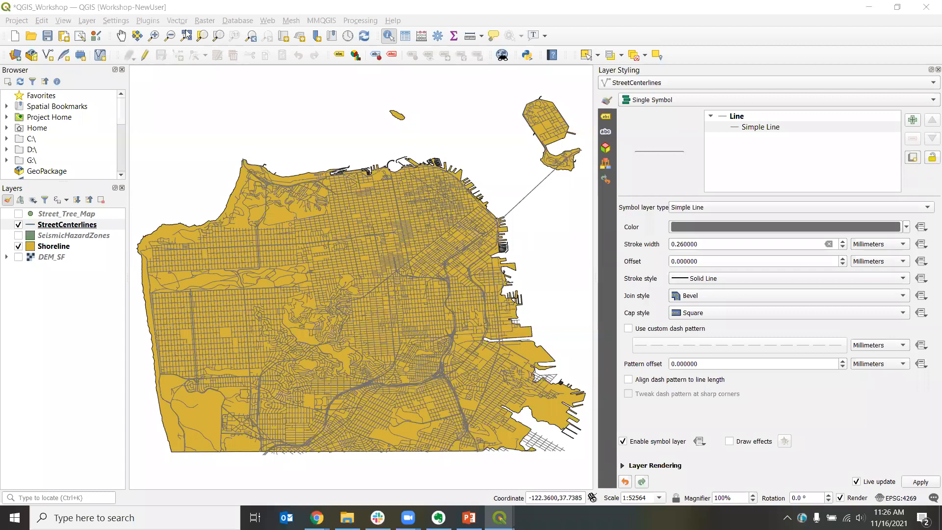
Step: Pan the map with the Pan Map tool and zoom back to the StreetCenterlines layer
left_click(212, 9)
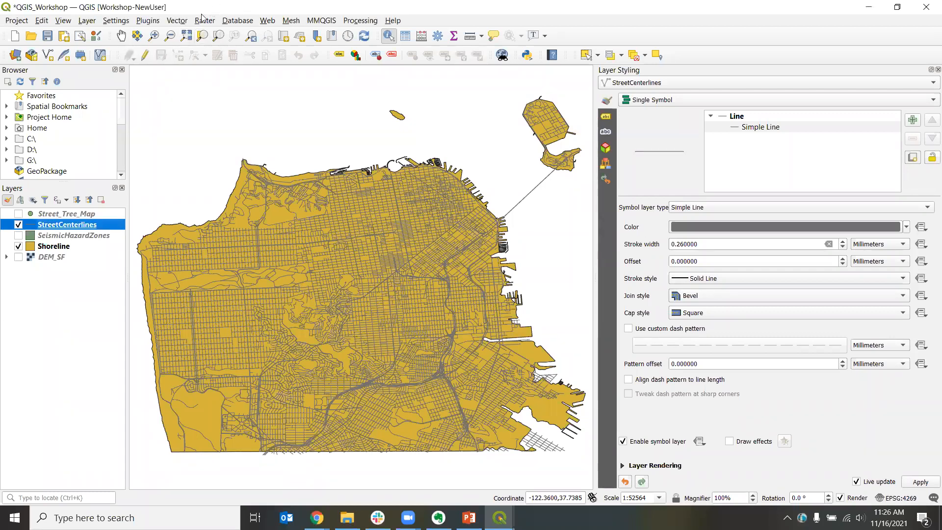
left_click(154, 37)
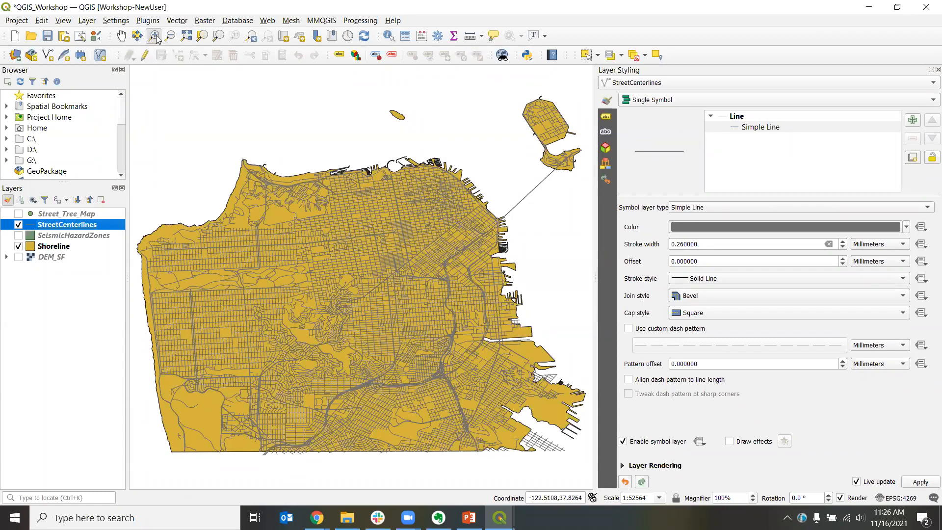
left_click(123, 42)
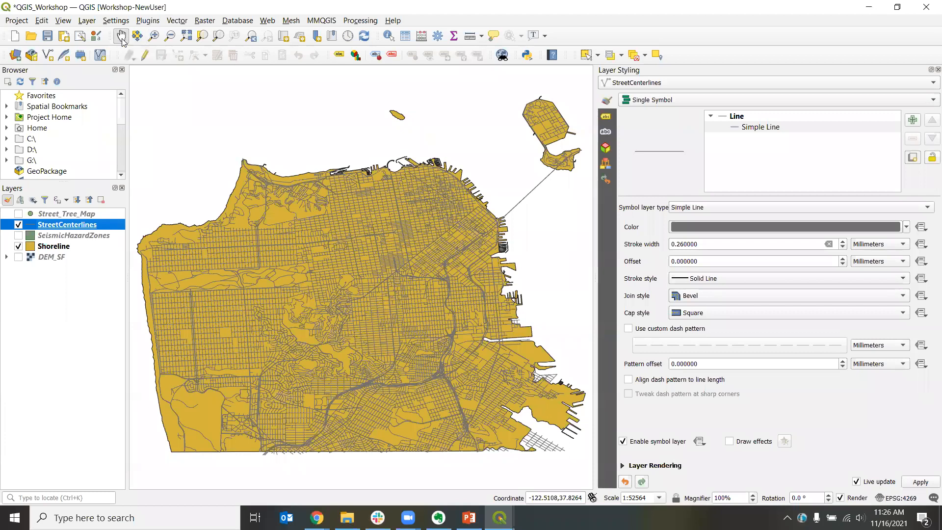
left_click_drag(267, 249, 305, 246)
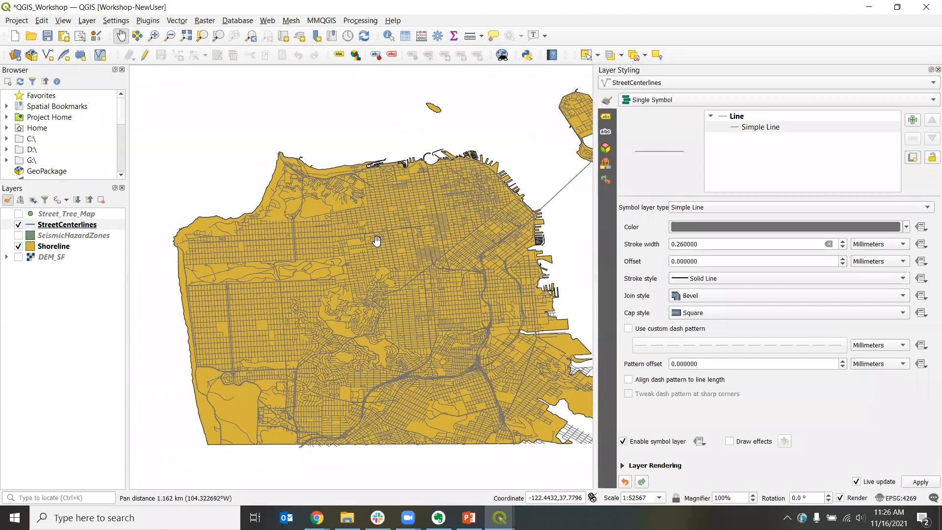
left_click_drag(373, 244, 362, 248)
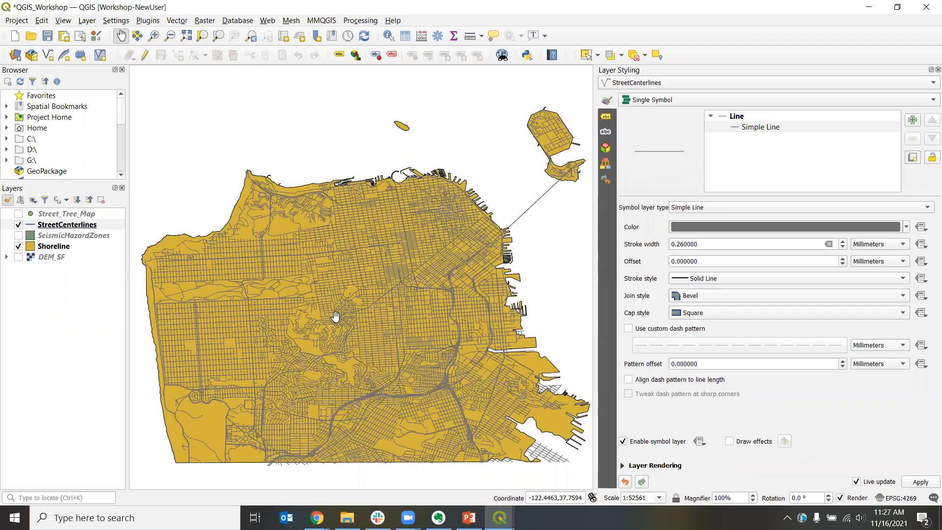
right_click(82, 227)
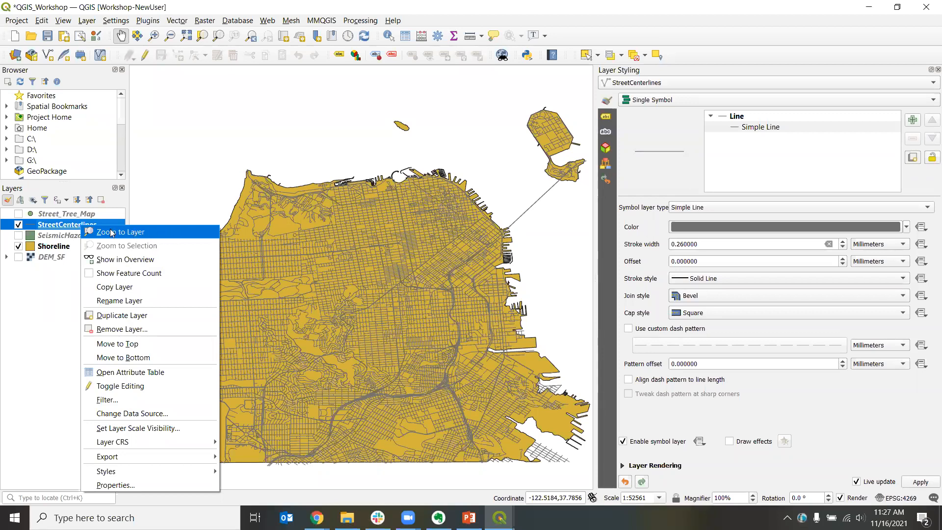
left_click(155, 233)
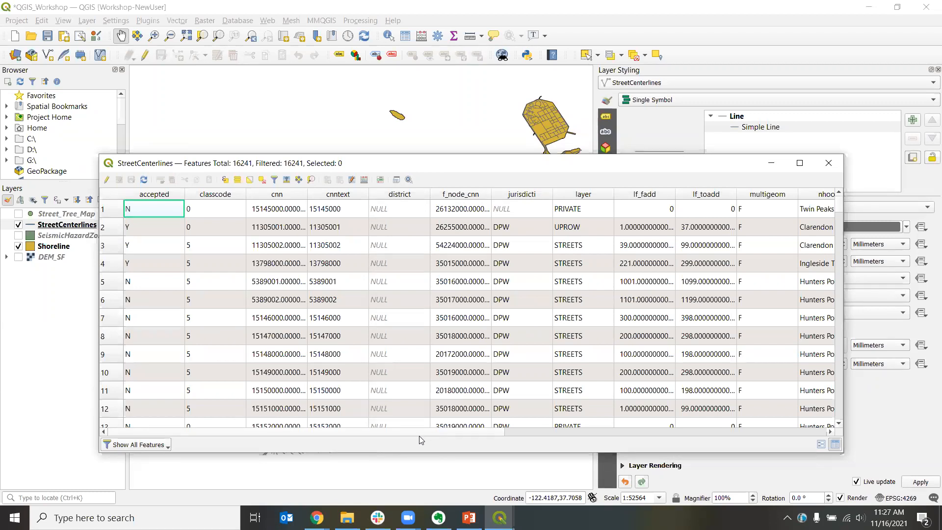
Step: Browse the StreetCenterlines attribute fields by scrolling across the table columns
left_click_drag(391, 433, 691, 463)
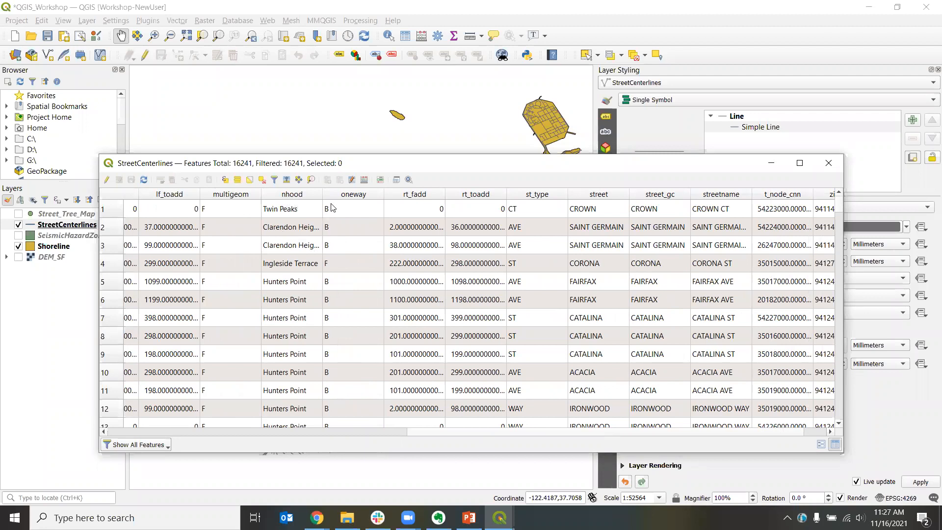
left_click_drag(324, 192, 386, 193)
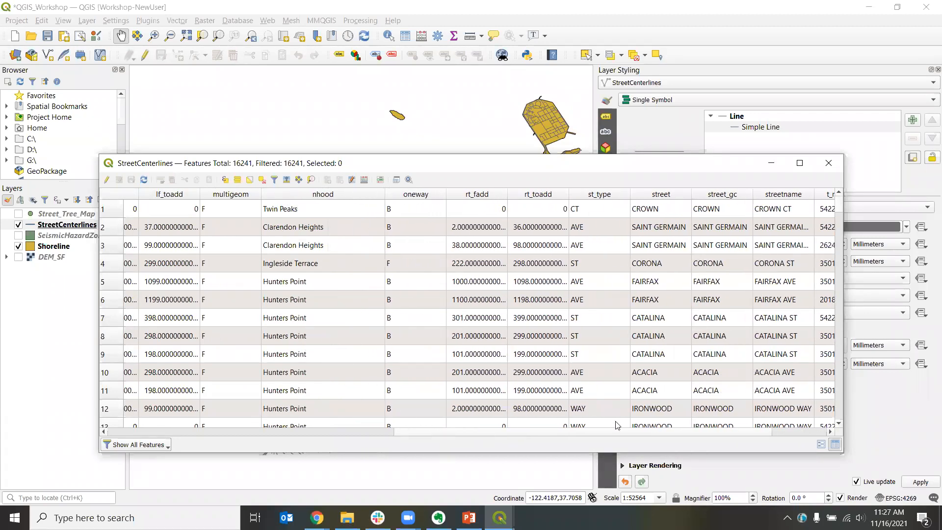
left_click(364, 434)
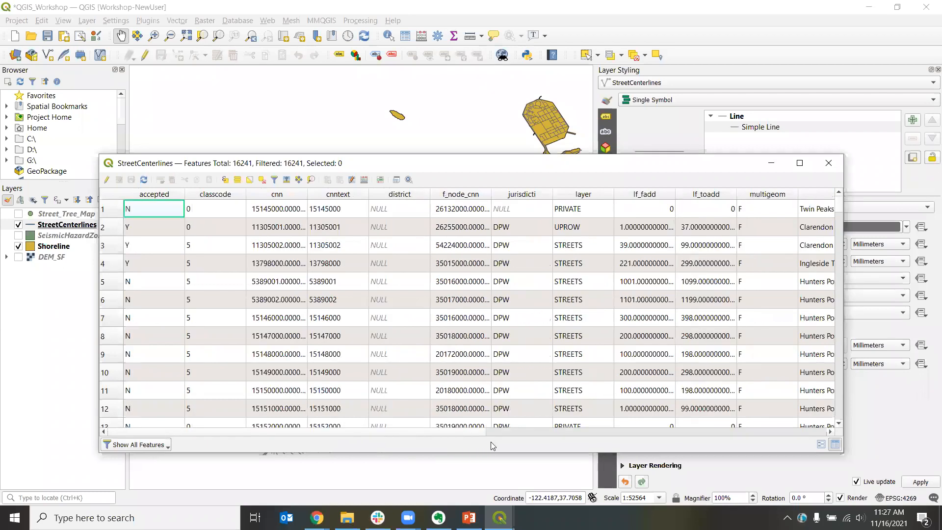
left_click_drag(441, 436, 834, 438)
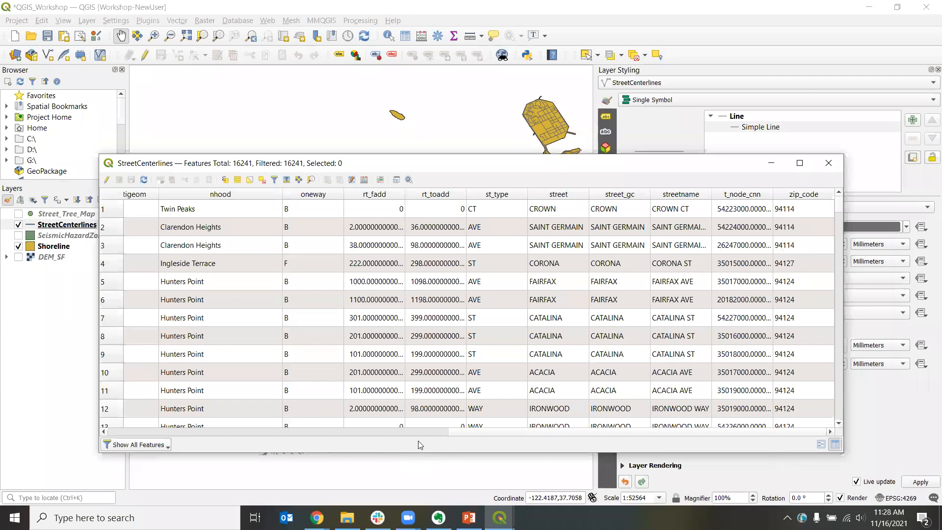
left_click_drag(503, 433, 291, 430)
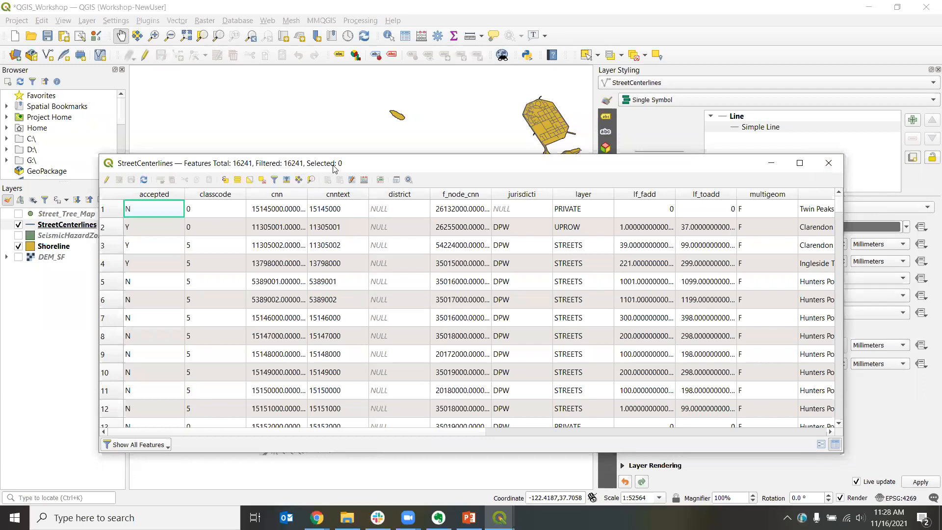
left_click_drag(334, 168, 401, 202)
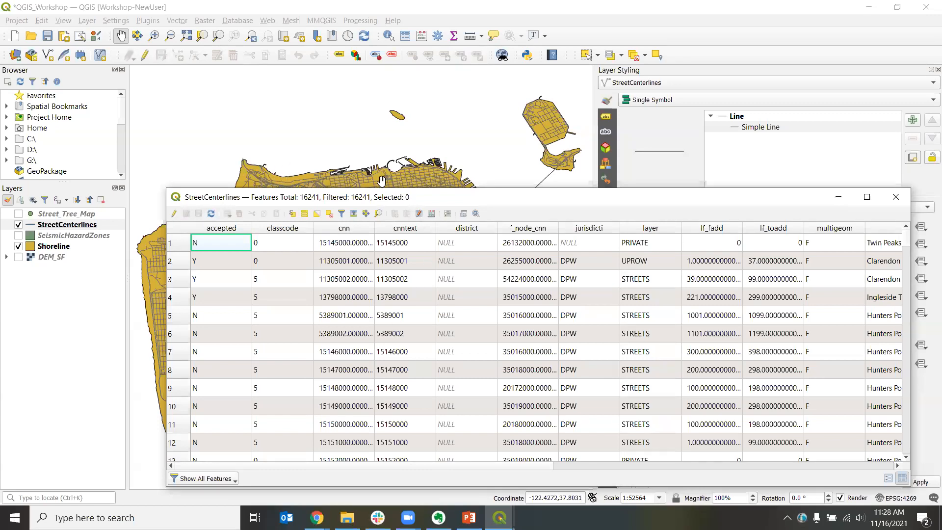
Step: Scroll through the attribute records and select a FREEWAYS street record
left_click(177, 316)
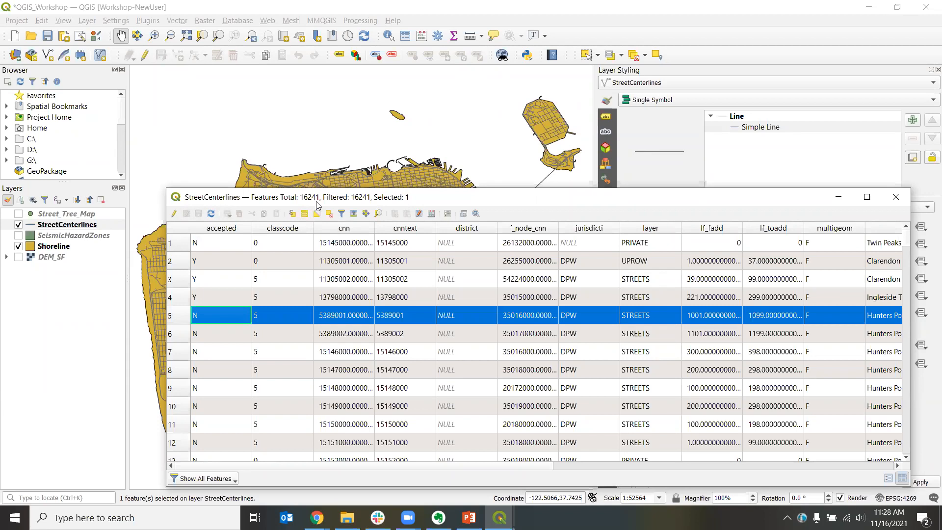
left_click_drag(317, 205, 580, 138)
left_click(443, 283)
left_click(442, 304)
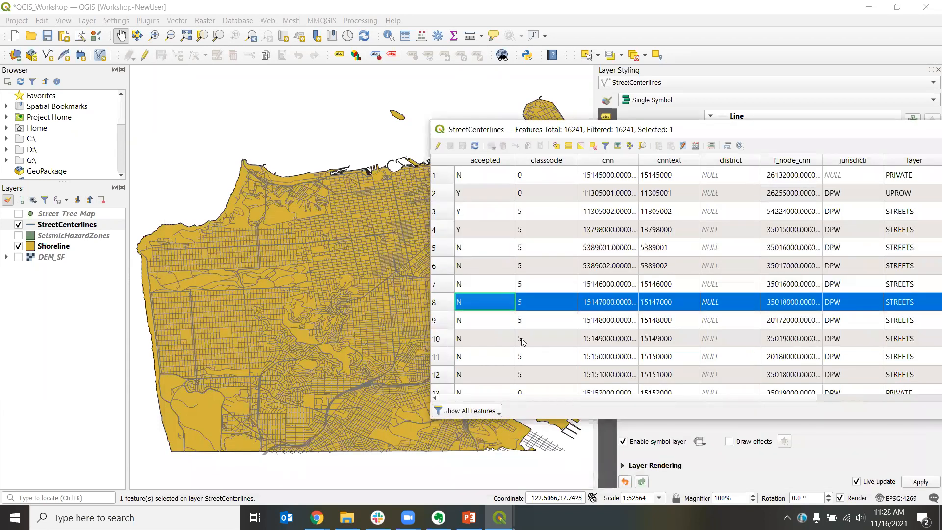
scroll(522, 337, "down", 9)
scroll(521, 333, "down", 20)
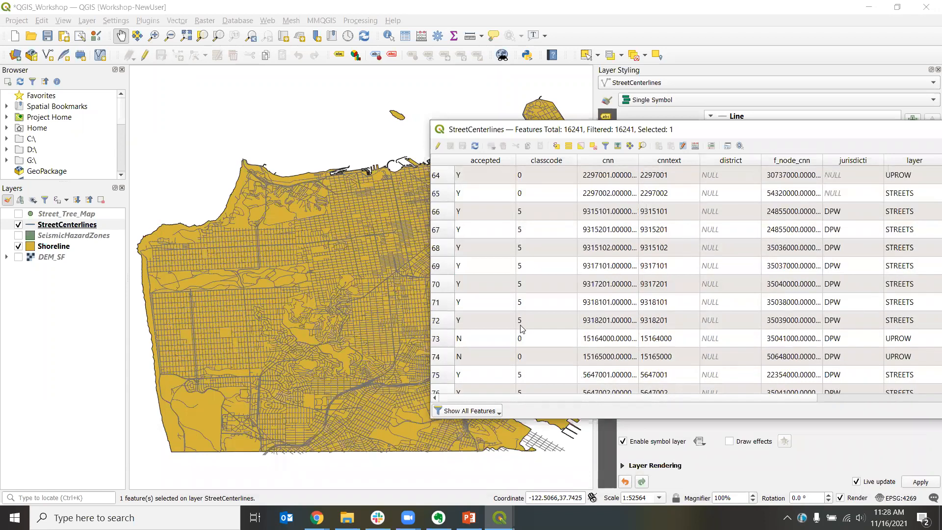
scroll(516, 328, "down", 19)
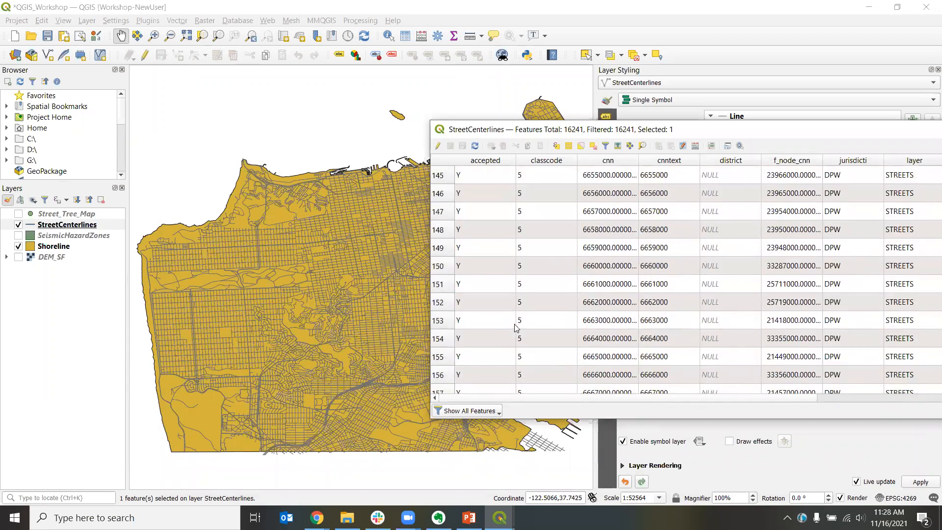
scroll(517, 328, "down", 20)
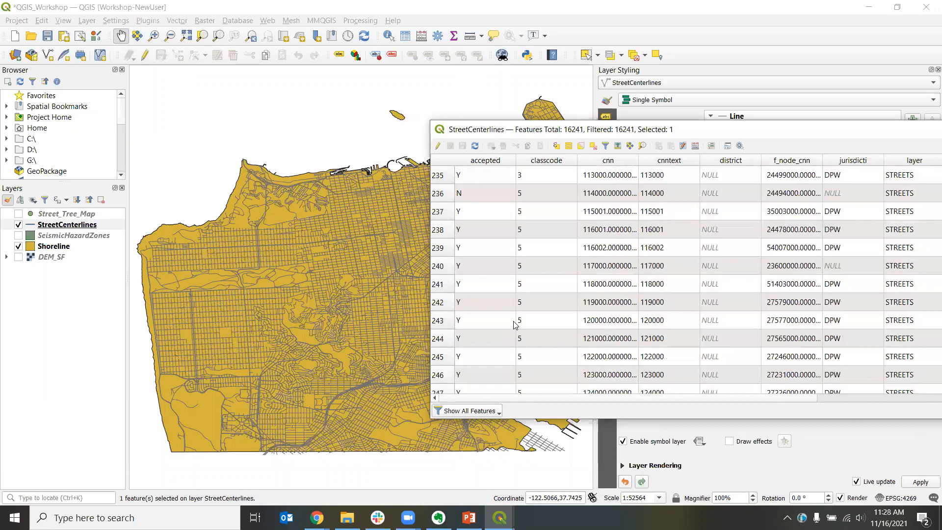
scroll(515, 325, "down", 13)
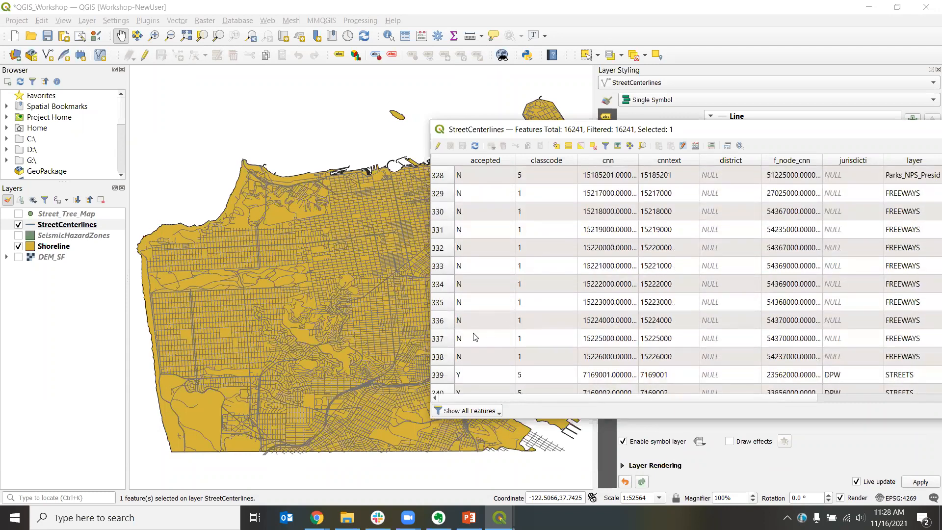
left_click(443, 343)
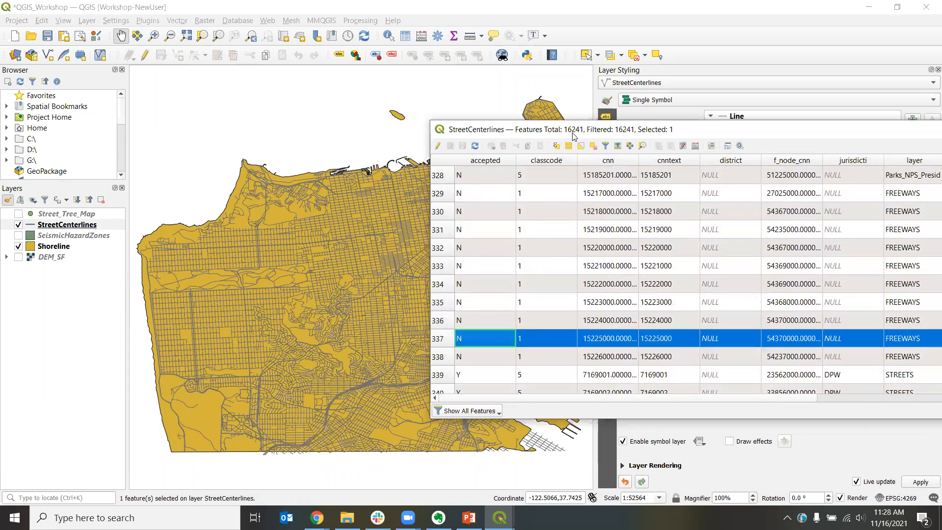
Step: Zoom the map to the selected freeway feature, then zoom back out
left_click_drag(574, 136, 266, 157)
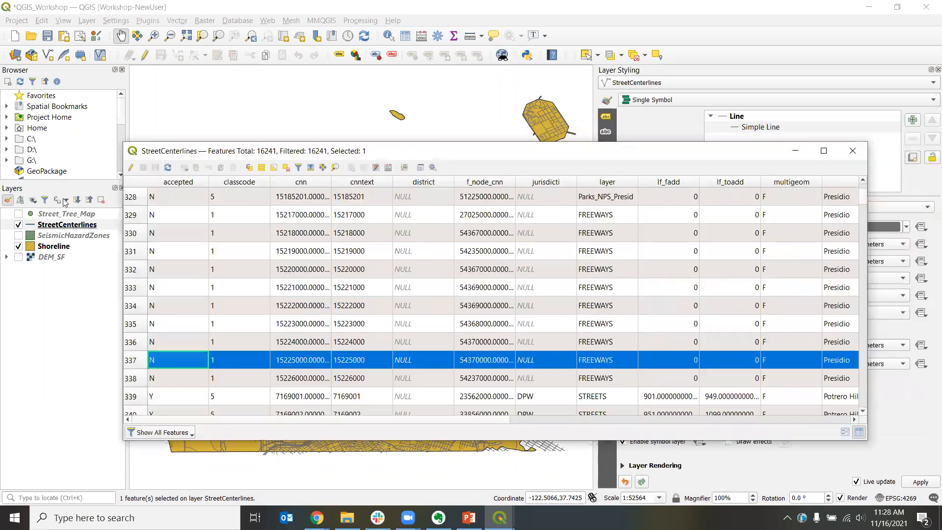
left_click(335, 168)
left_click_drag(389, 155, 601, 396)
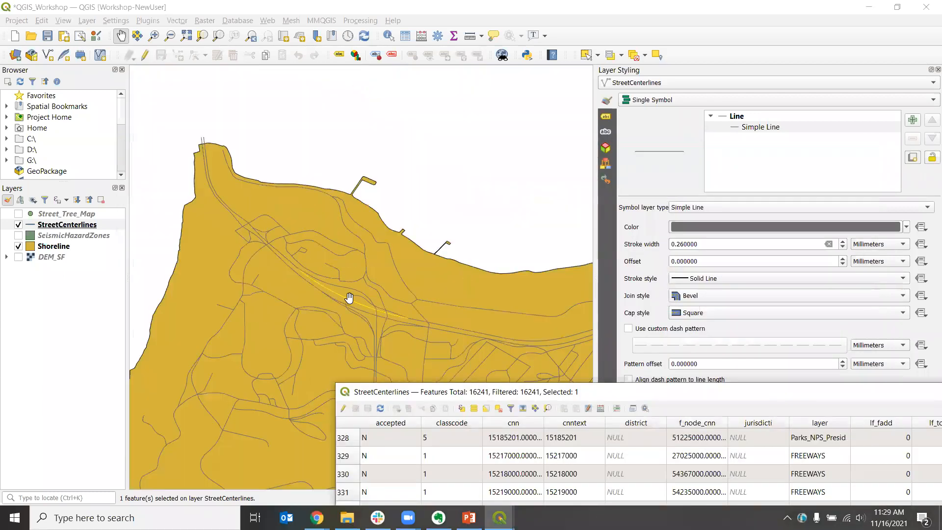
scroll(349, 298, "down", 5)
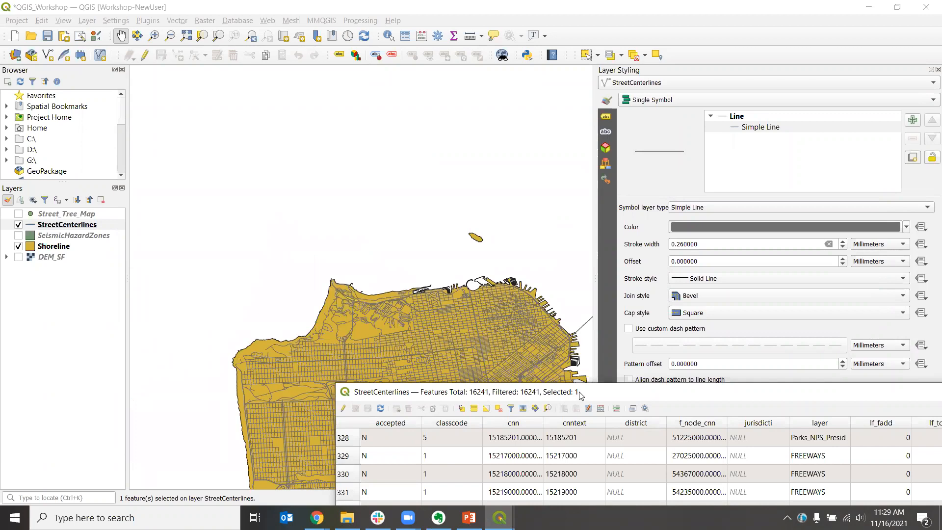
left_click_drag(577, 392, 359, 150)
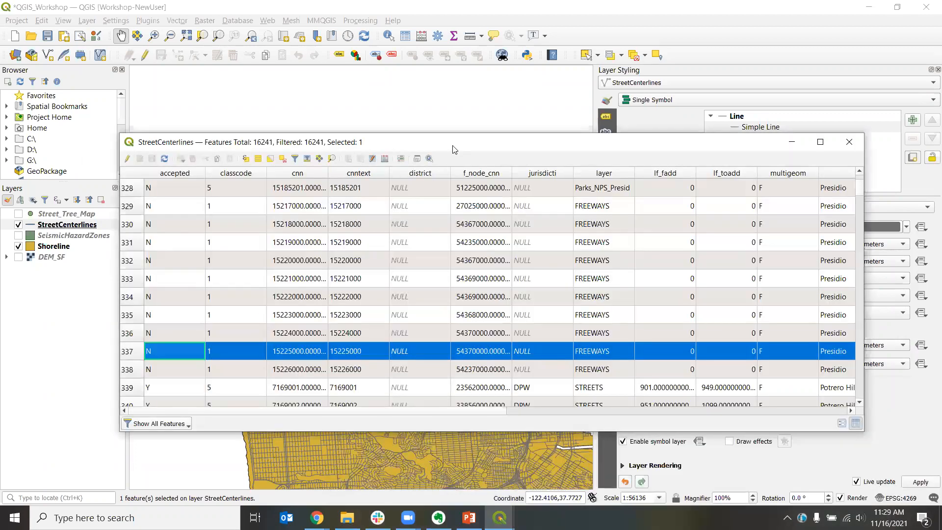
Step: Examine the selected record's street name fields by scrolling the table horizontally
left_click_drag(455, 150, 446, 146)
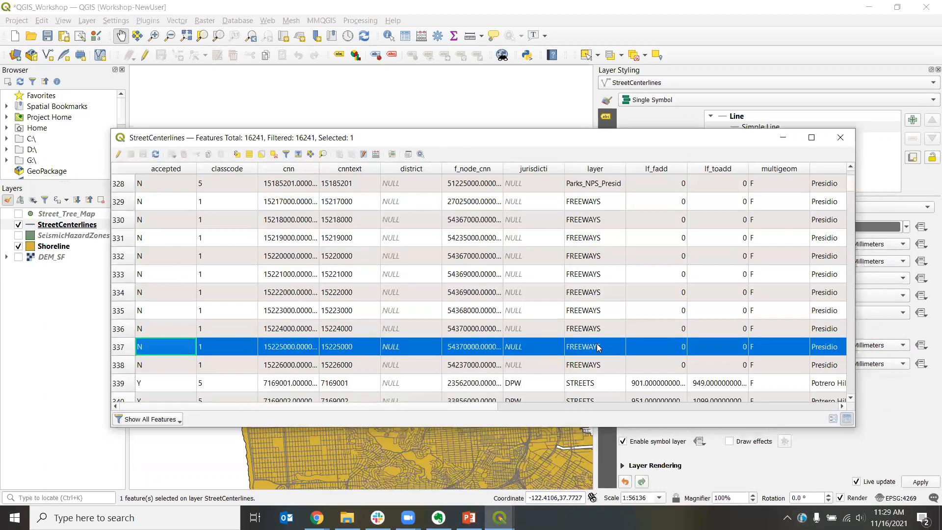
left_click_drag(430, 409, 798, 426)
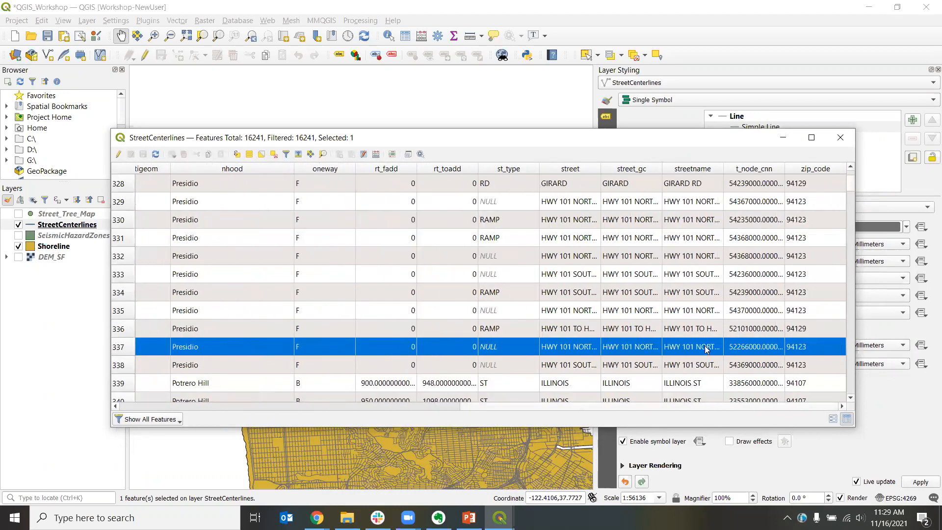
left_click_drag(723, 168, 684, 176)
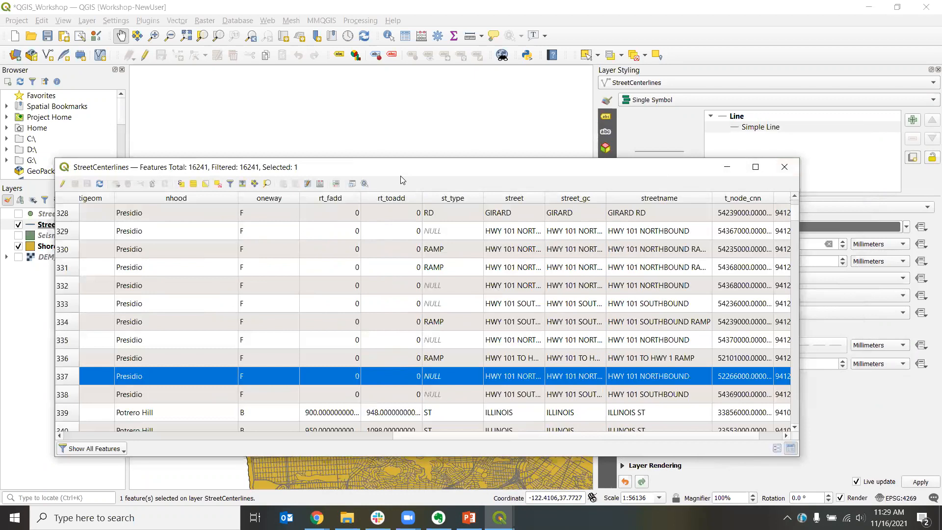
left_click_drag(343, 167, 438, 356)
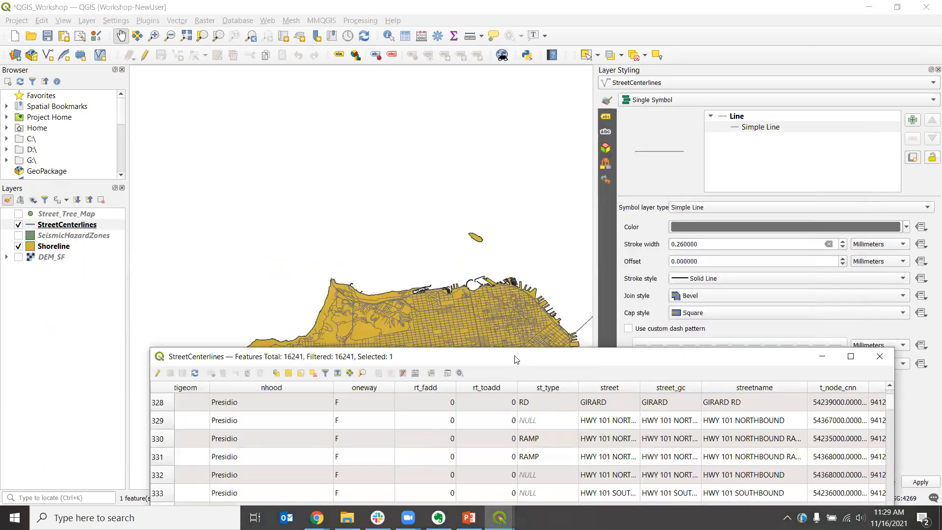
left_click_drag(517, 358, 493, 151)
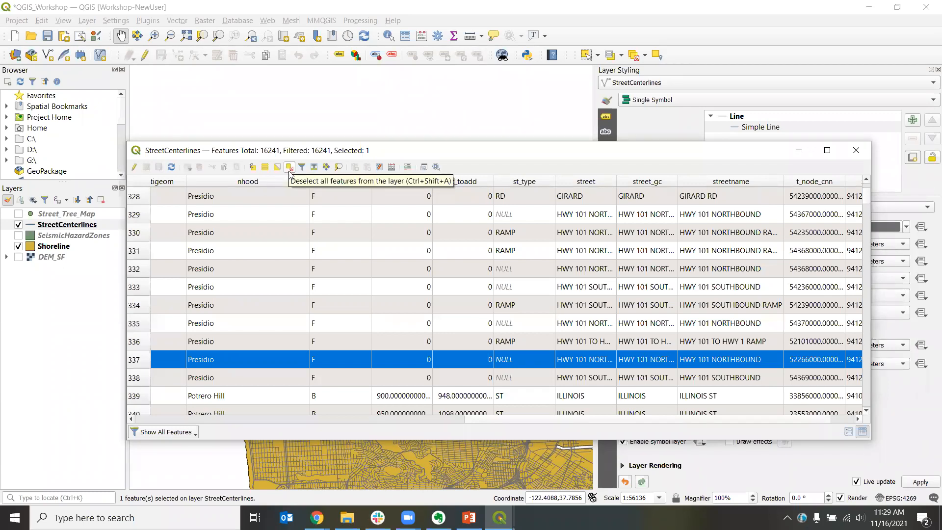
Step: Deselect all features in the StreetCenterlines attribute table
left_click(290, 167)
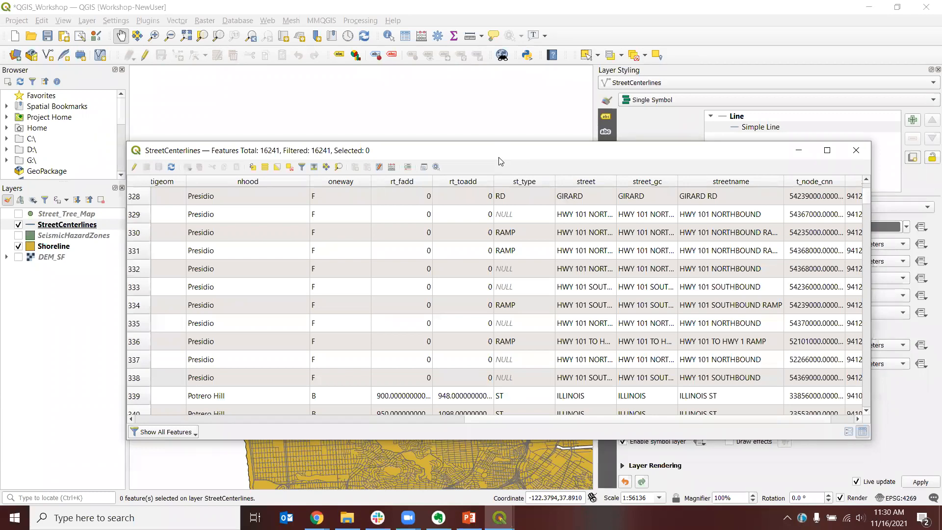
left_click_drag(499, 158, 489, 175)
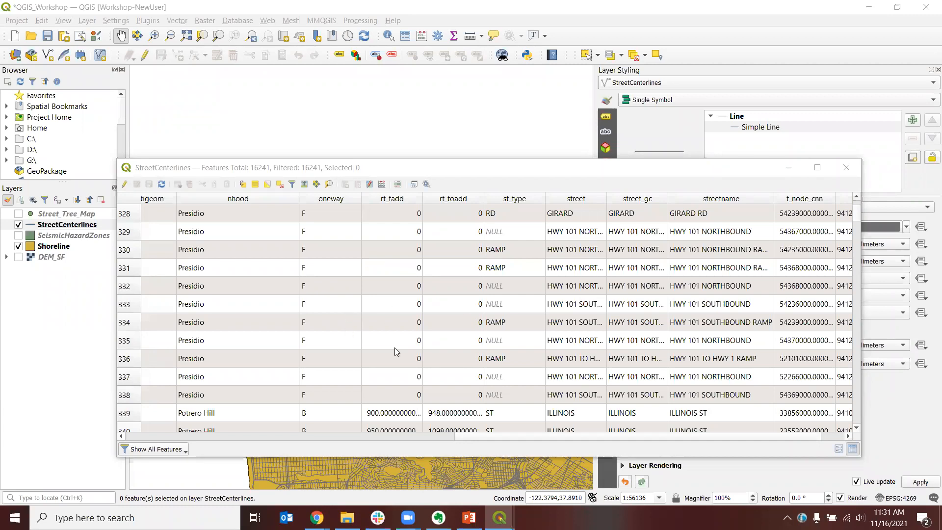
Step: Sort the StreetCenterlines attribute table by classcode and scroll through the sorted records
left_click_drag(544, 438, 209, 437)
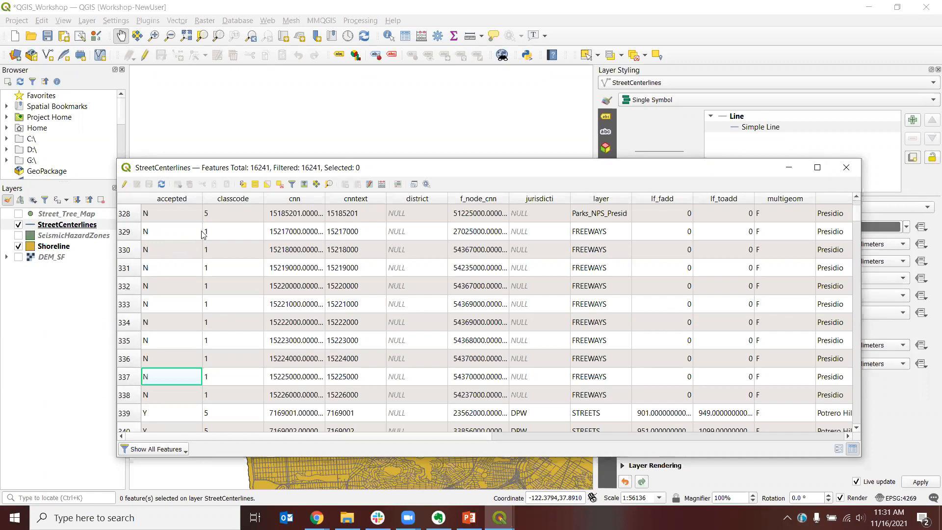
scroll(228, 401, "down", 12)
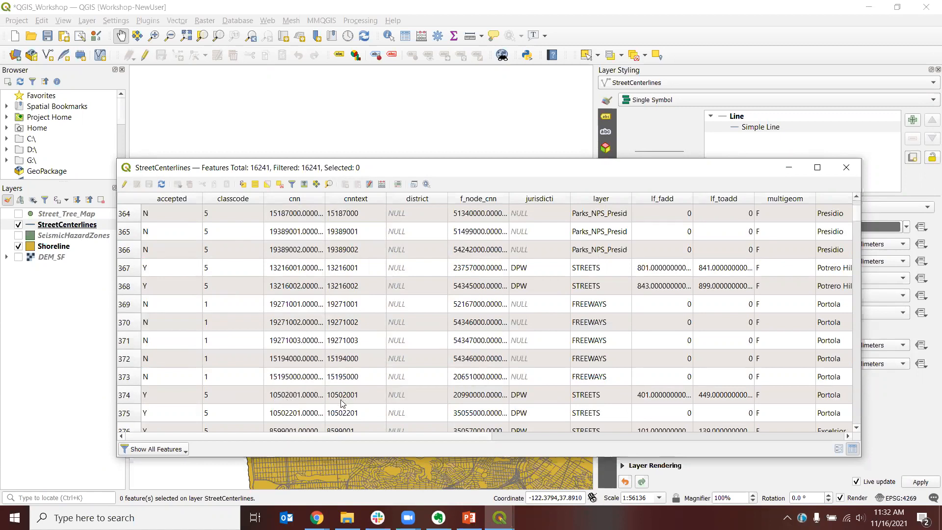
left_click(221, 200)
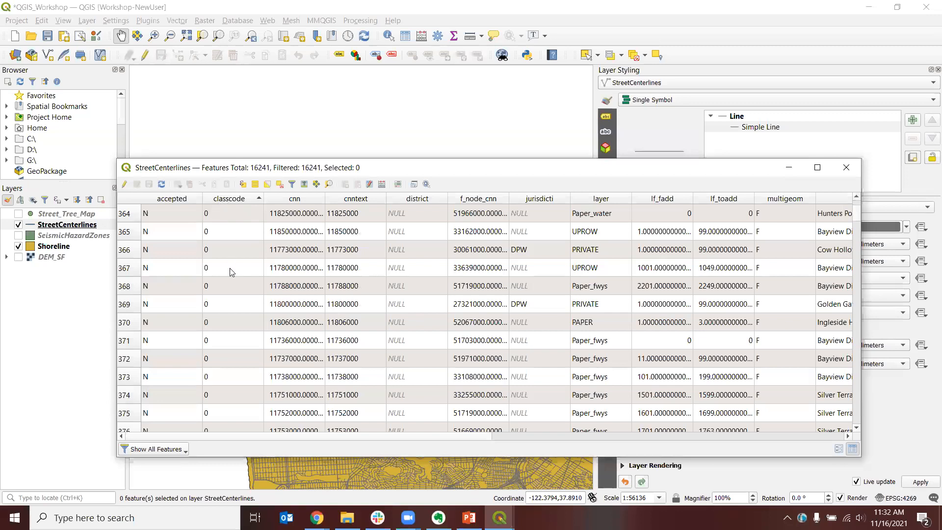
scroll(232, 265, "down", 4)
scroll(232, 265, "down", 13)
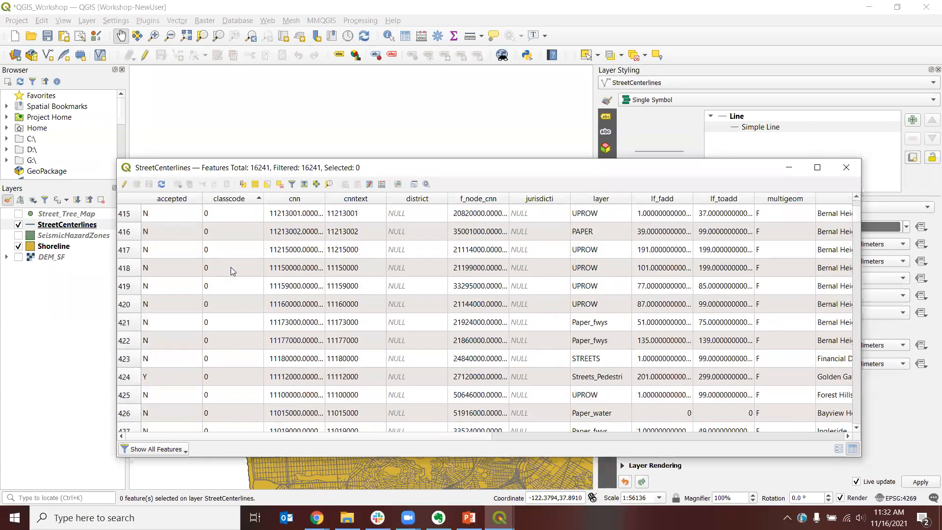
scroll(233, 269, "up", 19)
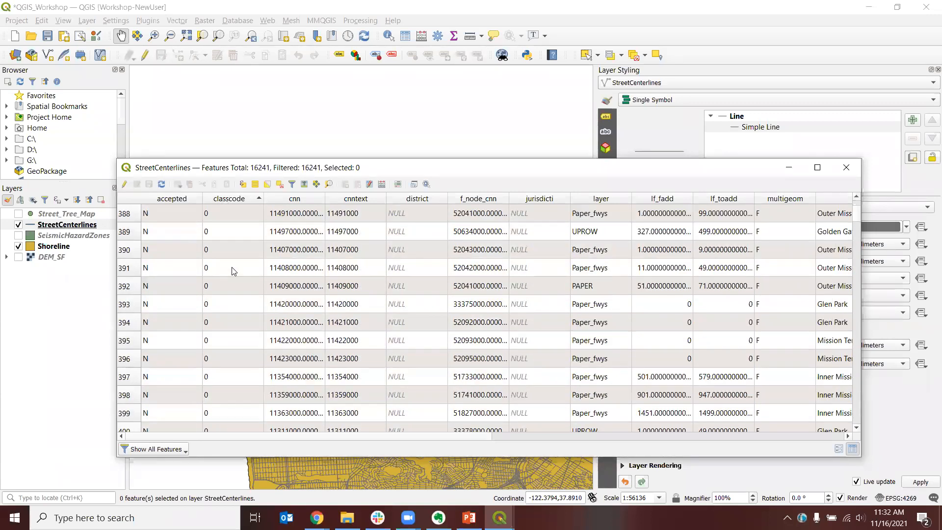
scroll(233, 271, "up", 7)
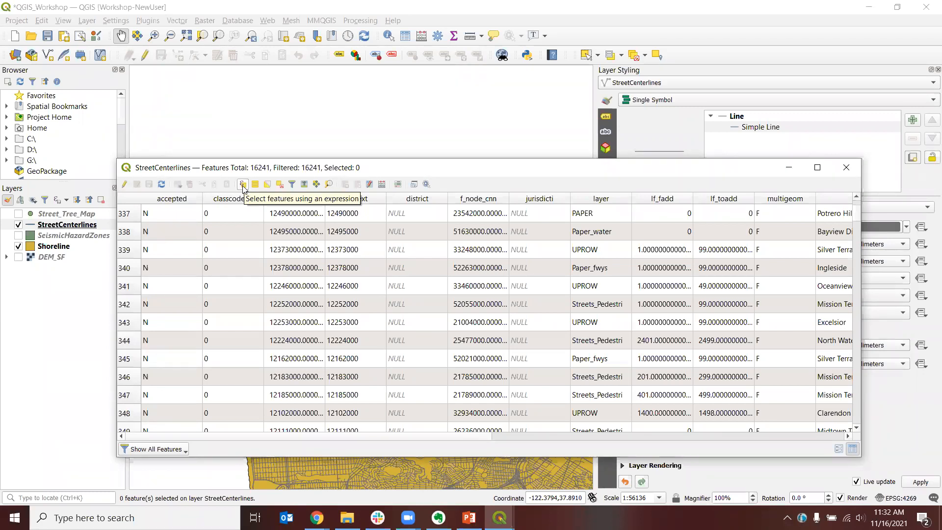
Step: Open Select by Expression and insert the classcode field from Fields and Values into the expression
left_click(243, 185)
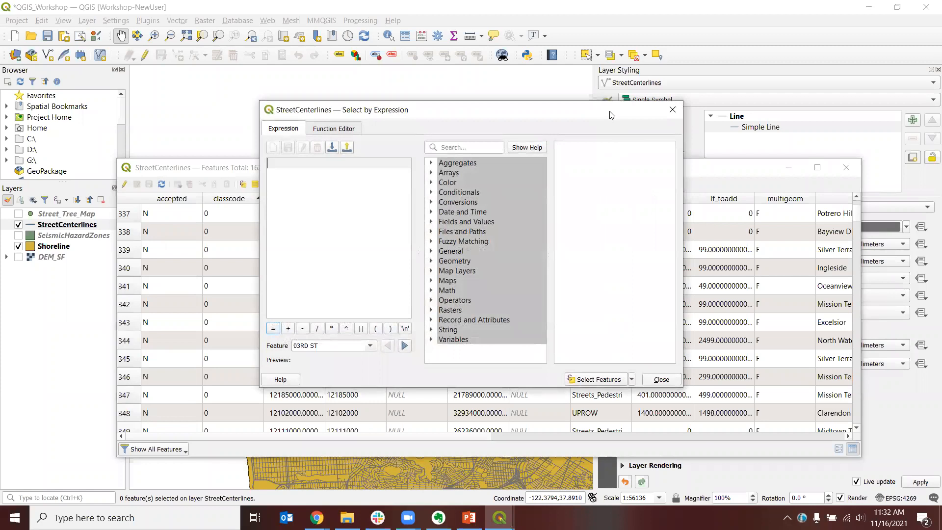
left_click_drag(610, 115, 604, 183)
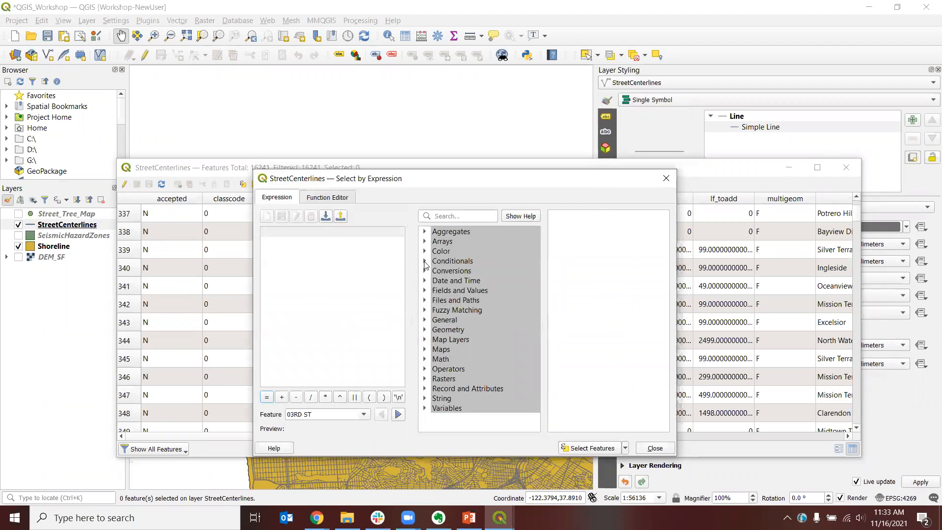
left_click(425, 291)
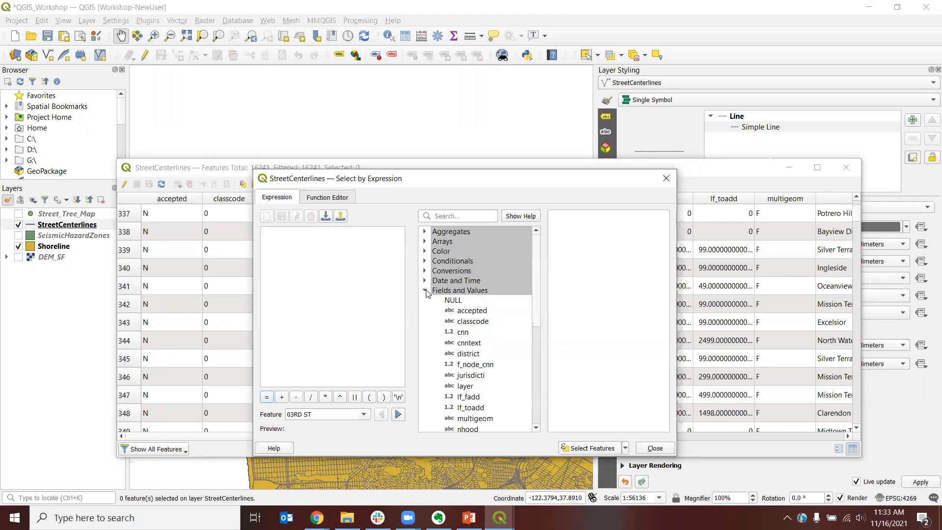
scroll(444, 300, "down", 2)
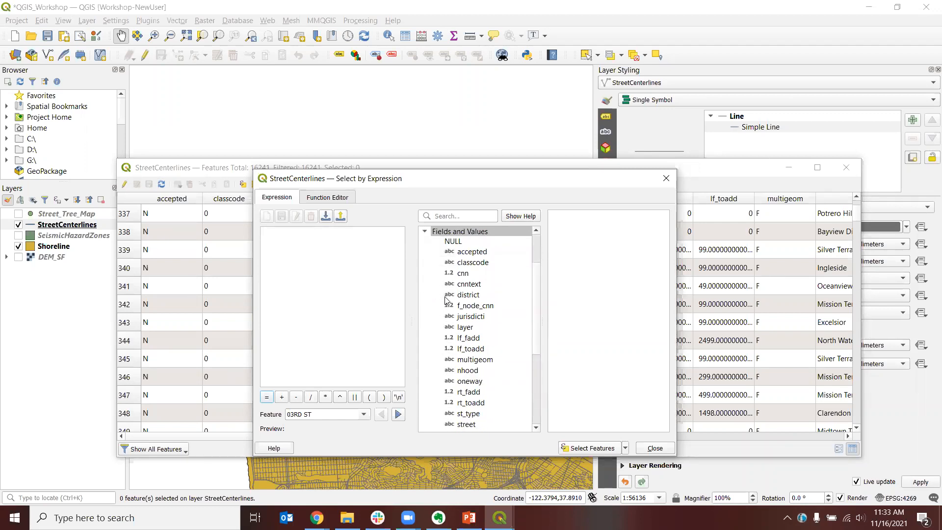
left_click(467, 263)
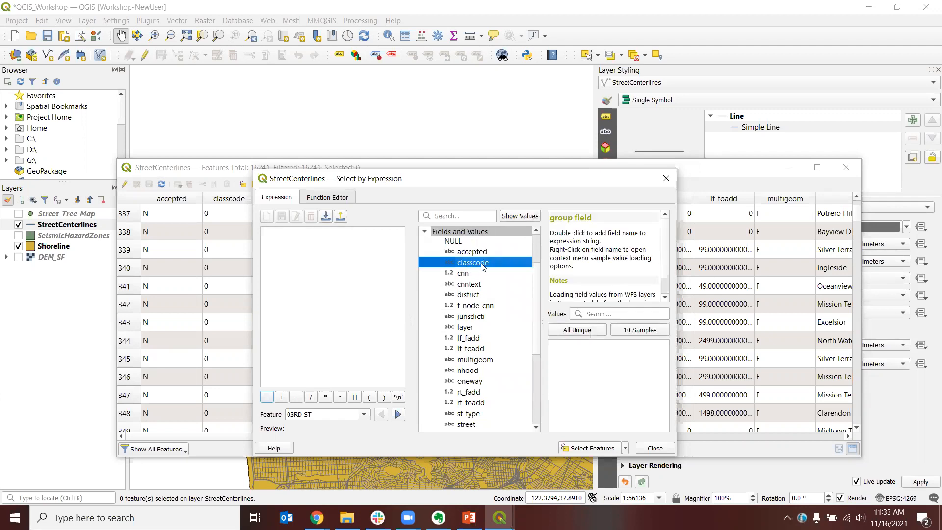
double_click(482, 265)
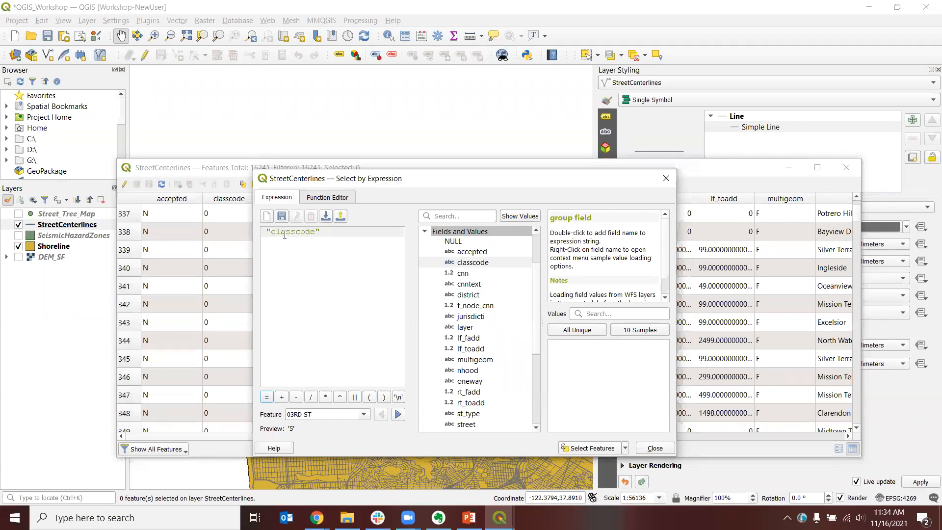
left_click(330, 237)
left_click(454, 264)
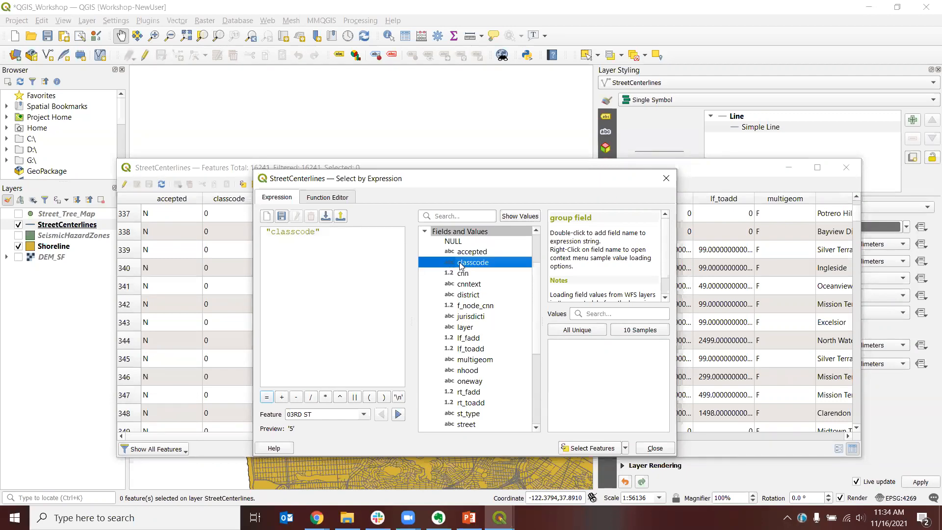
left_click(461, 242)
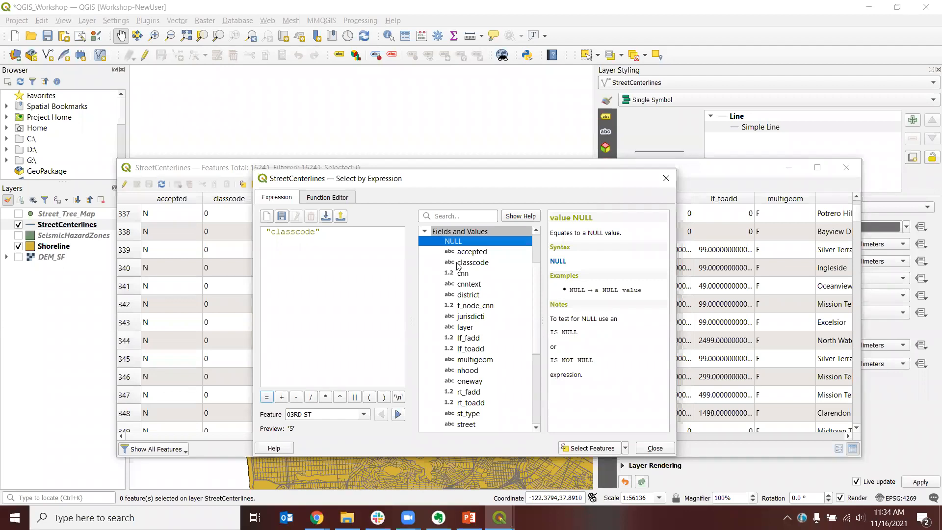
Step: Complete the expression as "classcode" = '1' and select the matching features
left_click(356, 236)
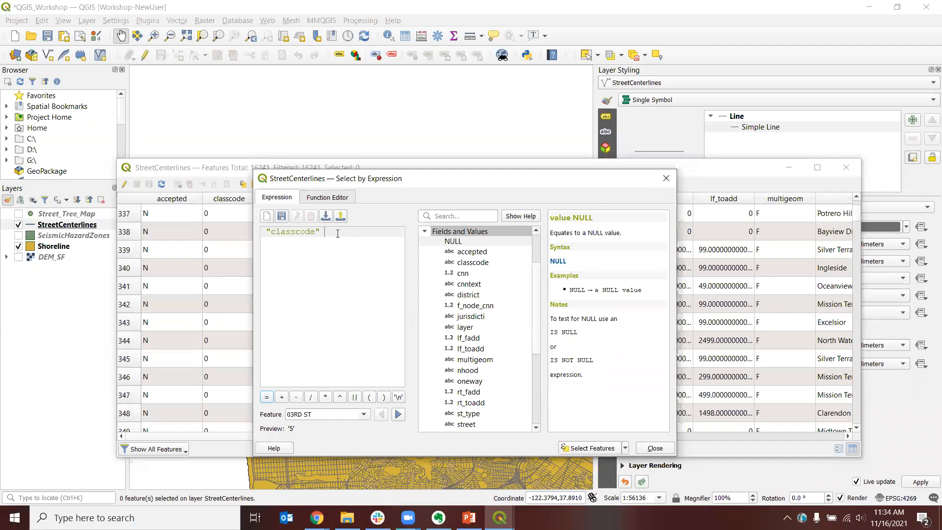
type("=")
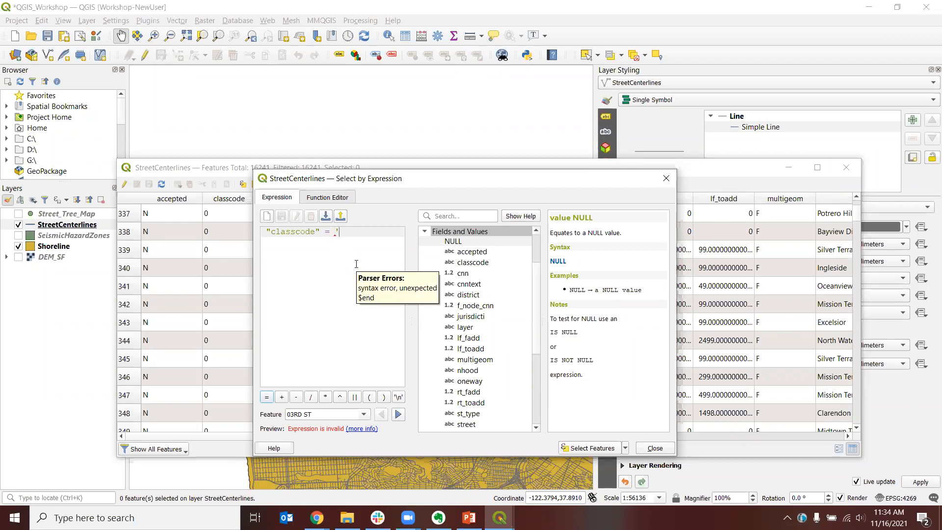
type("1'")
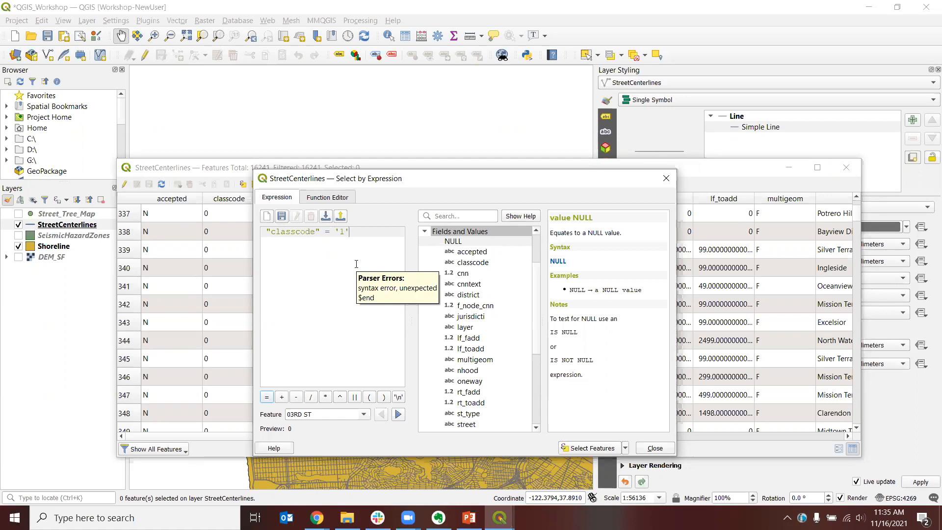
key("BackSpace")
key("BackSpace")
key("BackSpace")
type("1")
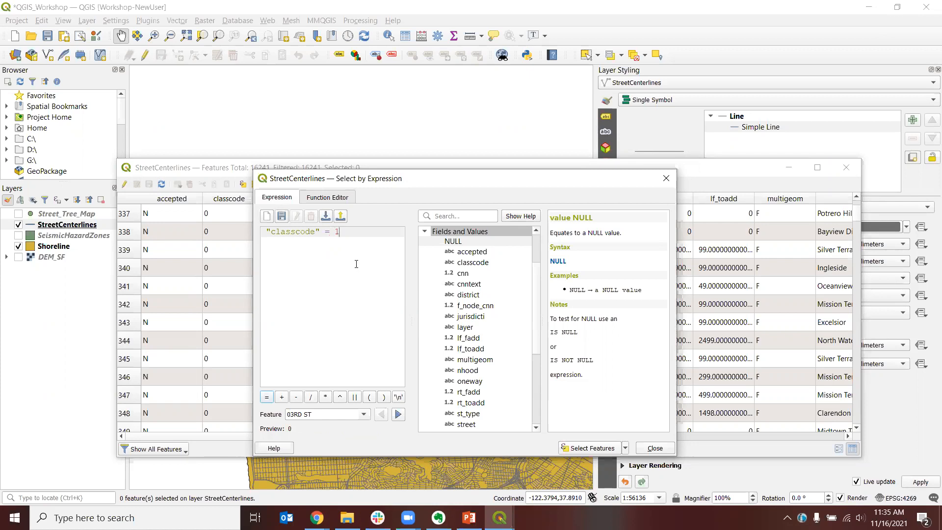
key("BackSpace")
type("'1'")
left_click(587, 448)
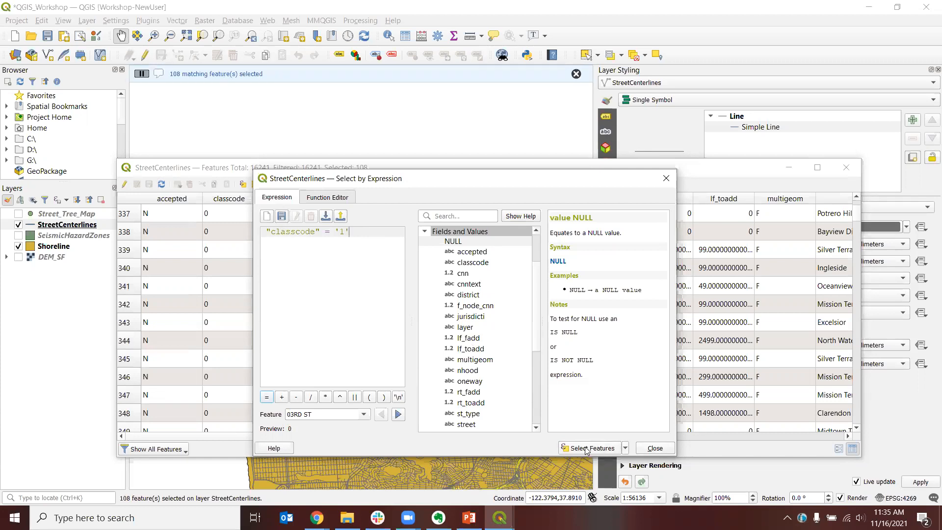
Step: Move the dialog and attribute table aside to view the selected classcode 1 streets on the map
left_click_drag(448, 186, 567, 212)
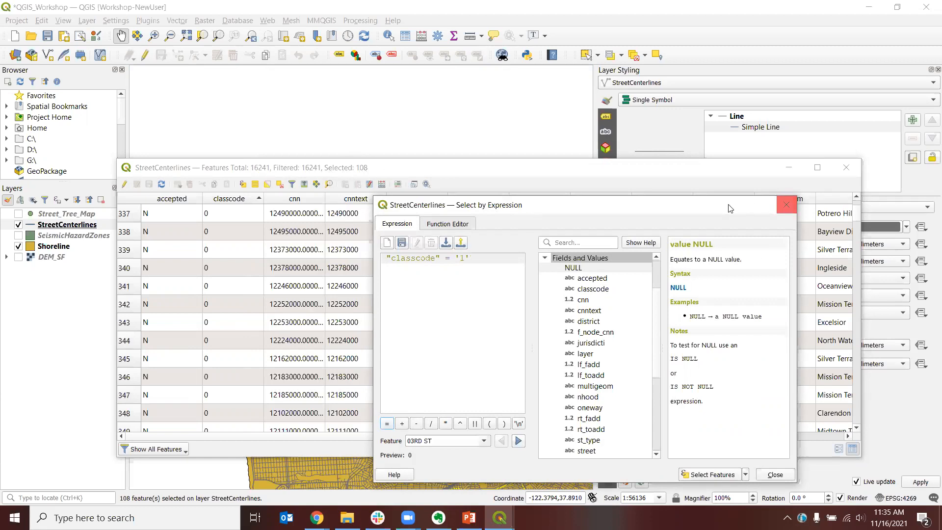
left_click_drag(670, 207, 777, 248)
left_click(672, 171)
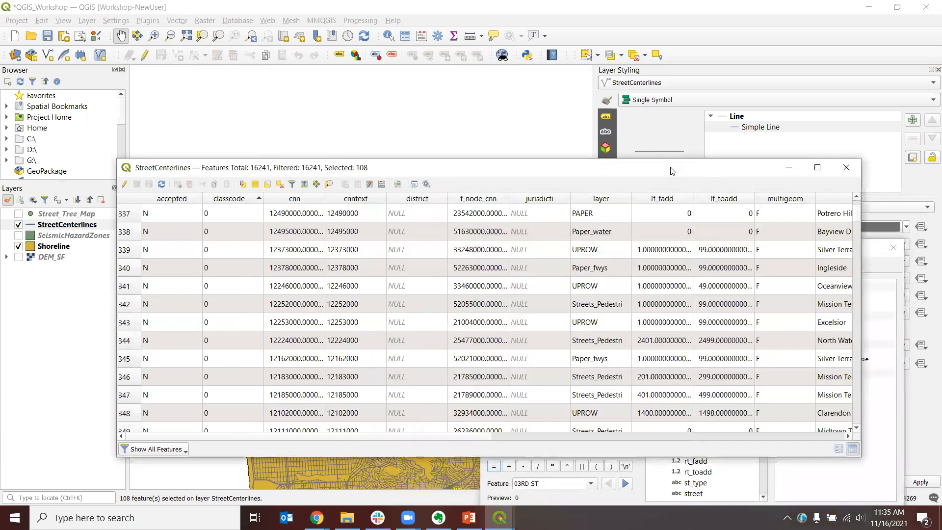
left_click_drag(673, 171, 941, 172)
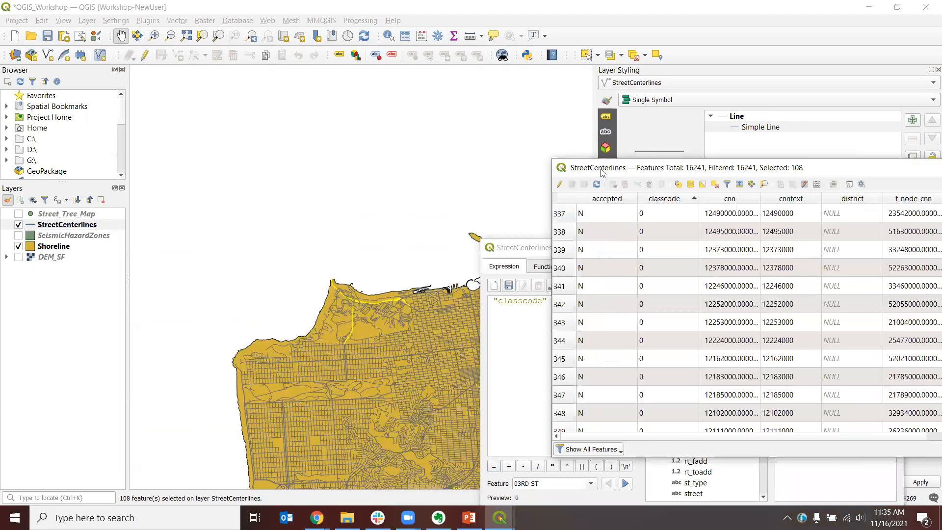
left_click_drag(361, 373, 285, 289)
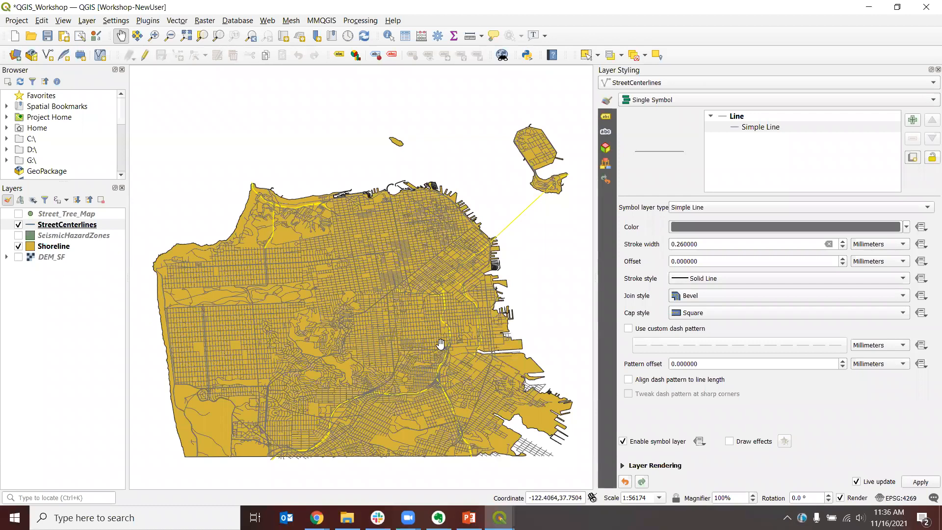
Step: Move the selected rows to the top of the attribute table and review their street name fields
key("alt+Tab")
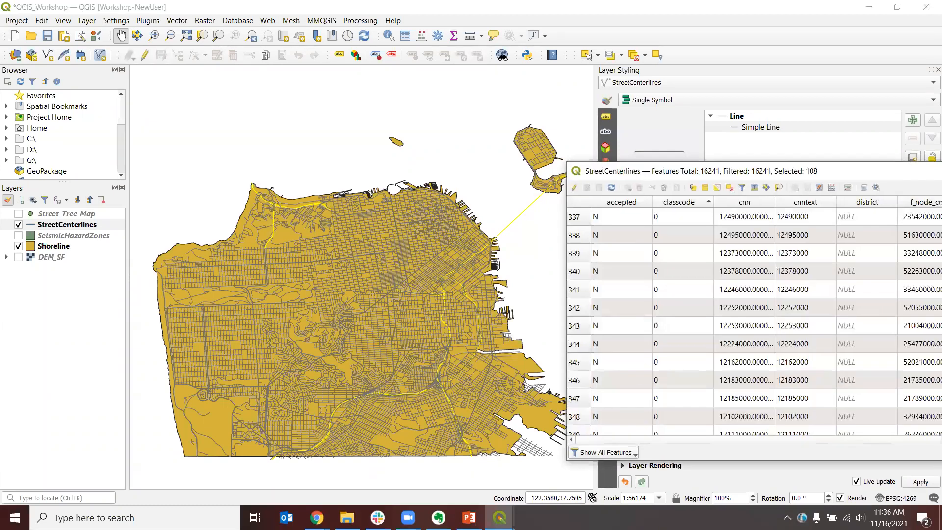
left_click_drag(941, 171, 479, 148)
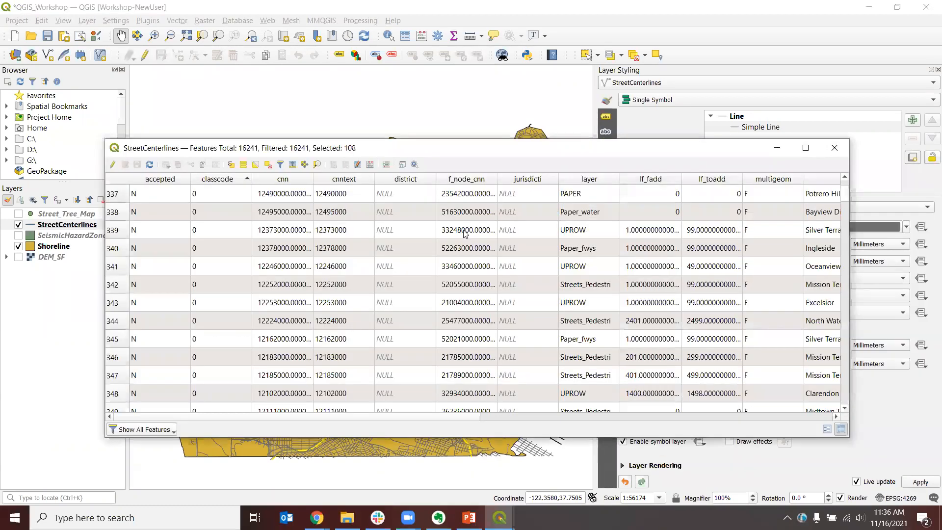
left_click(293, 167)
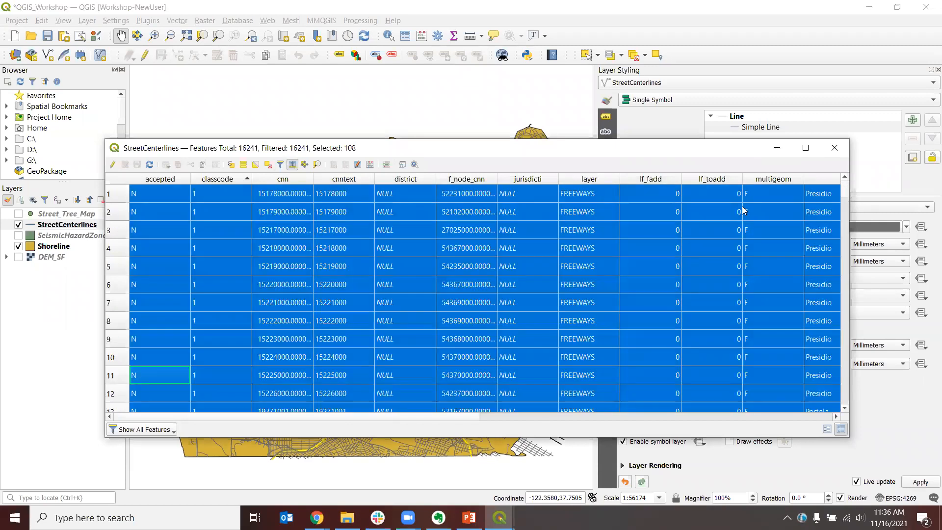
left_click_drag(208, 416, 641, 429)
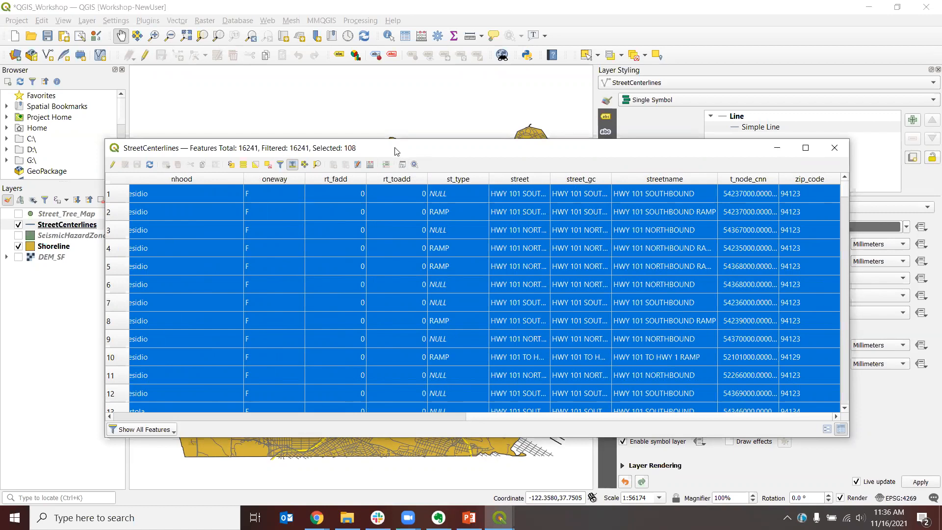
left_click_drag(397, 152, 941, 152)
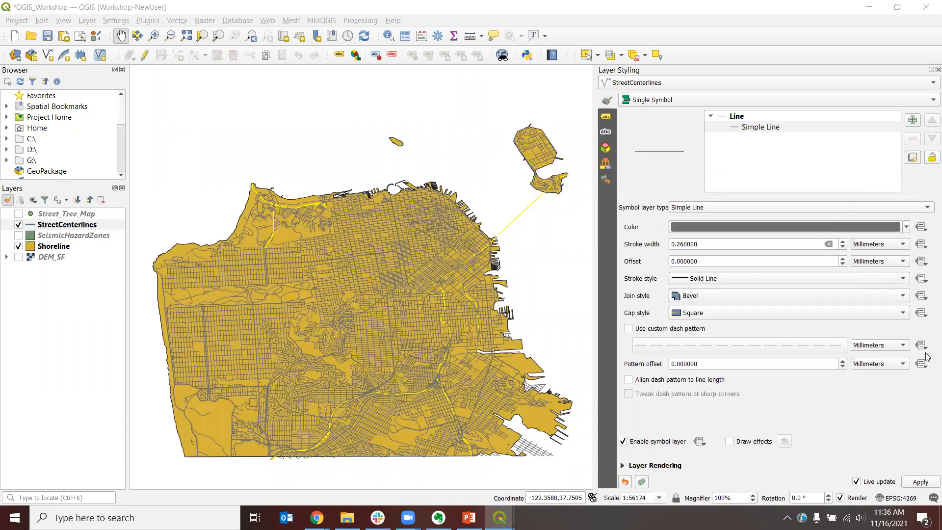
Step: Change the expression to "classcode" = '2' and select the matching features
mouse_move(500, 518)
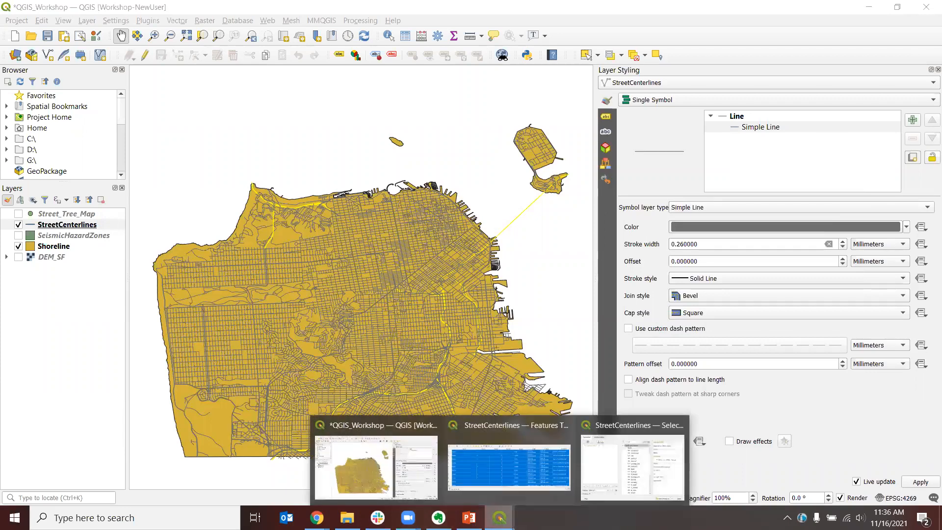
left_click(607, 475)
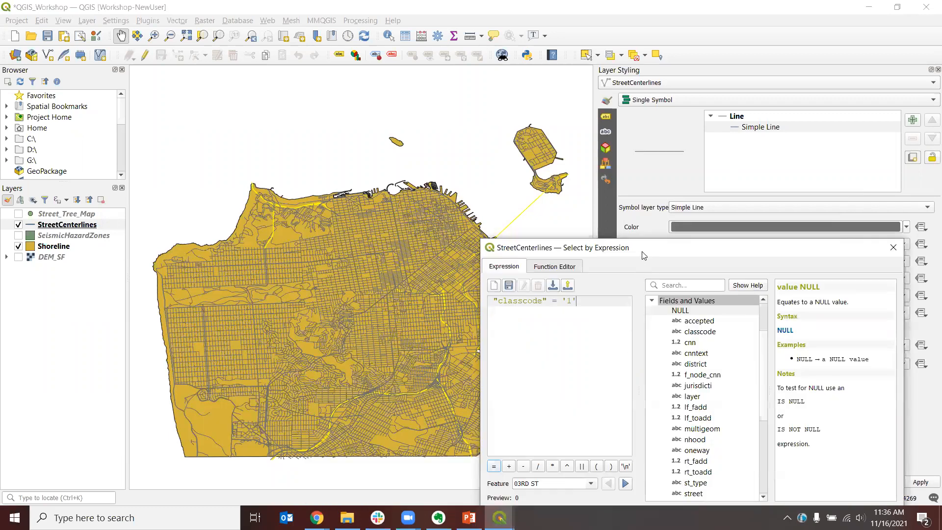
left_click_drag(645, 254, 620, 192)
left_click(546, 238)
type("1")
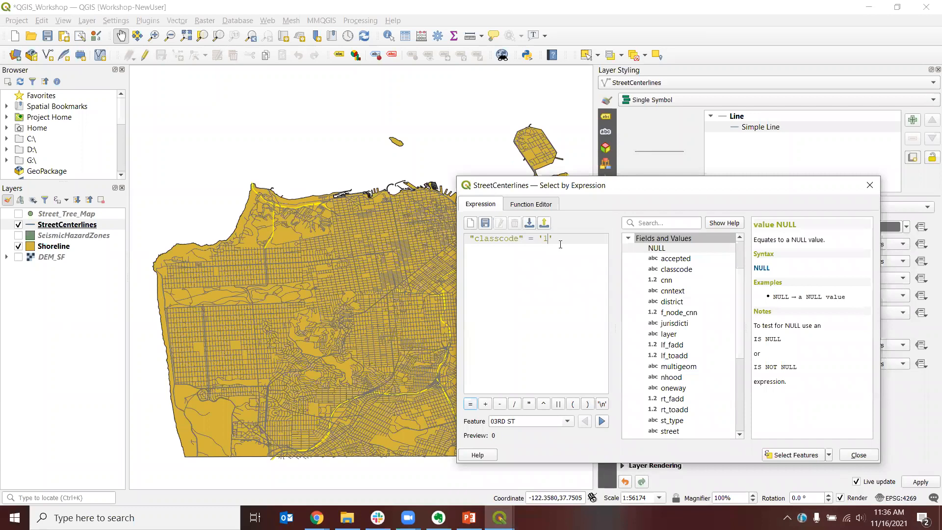
type("2")
left_click(794, 456)
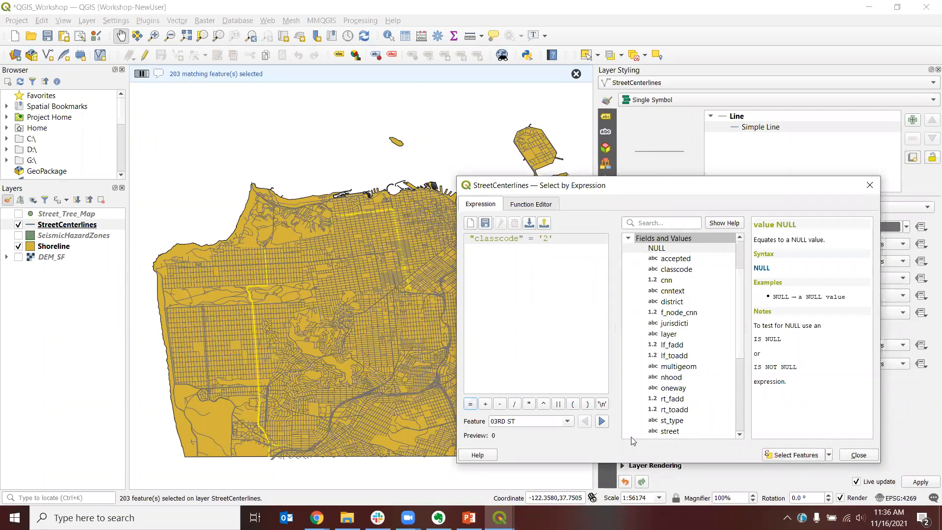
Step: Open the StreetCenterlines attribute table to review the selected classcode 2 features
left_click_drag(633, 192, 720, 200)
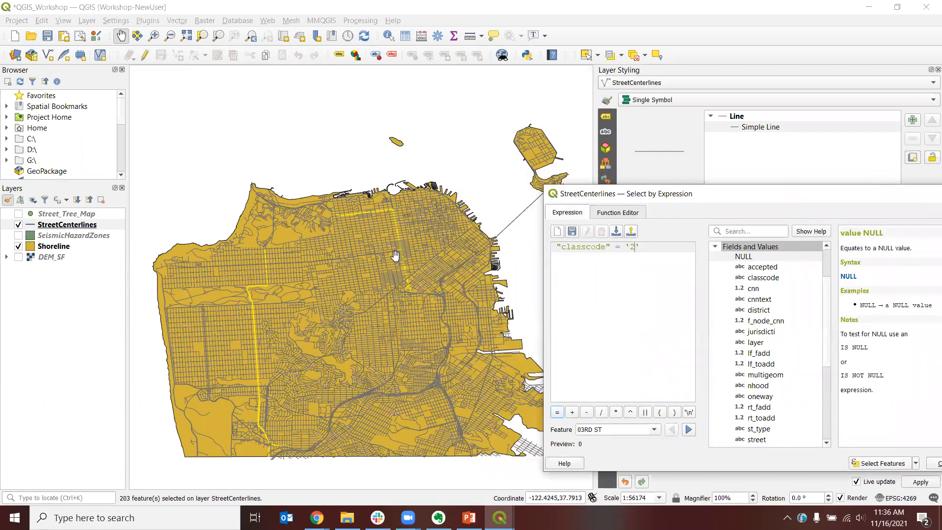
left_click_drag(627, 192, 585, 186)
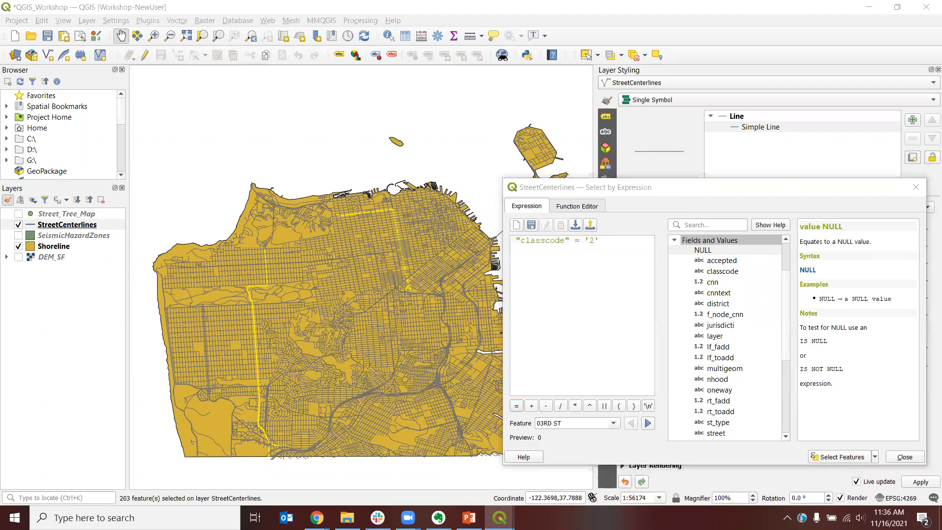
key("F6")
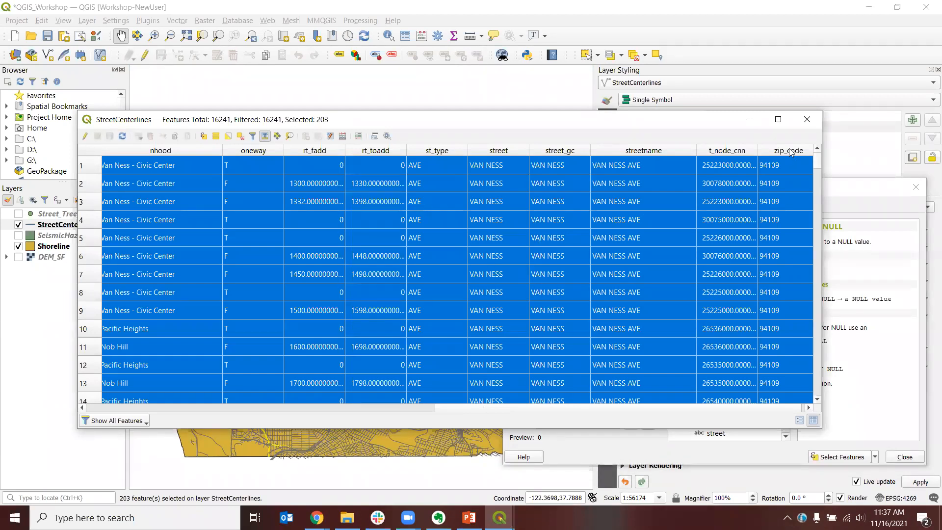
Step: Close the StreetCenterlines attribute table and the Select by Expression dialog
left_click(744, 124)
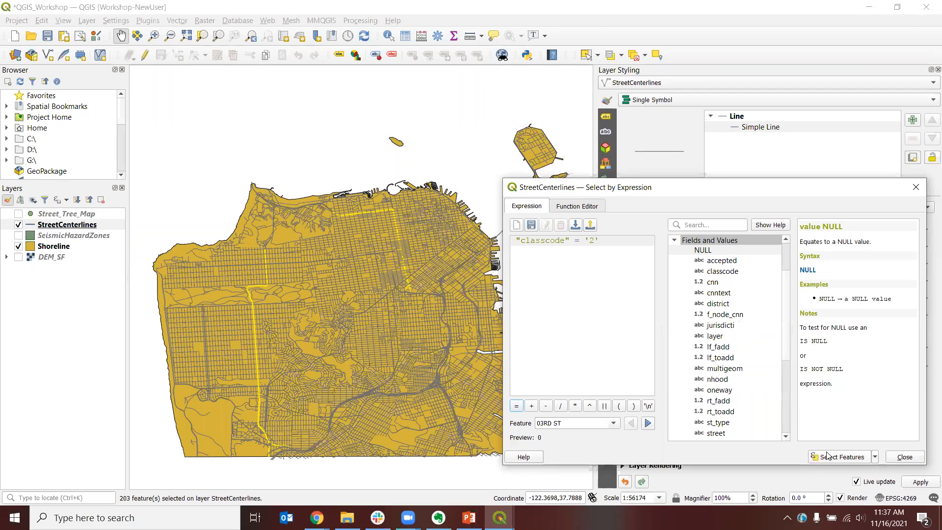
left_click(904, 458)
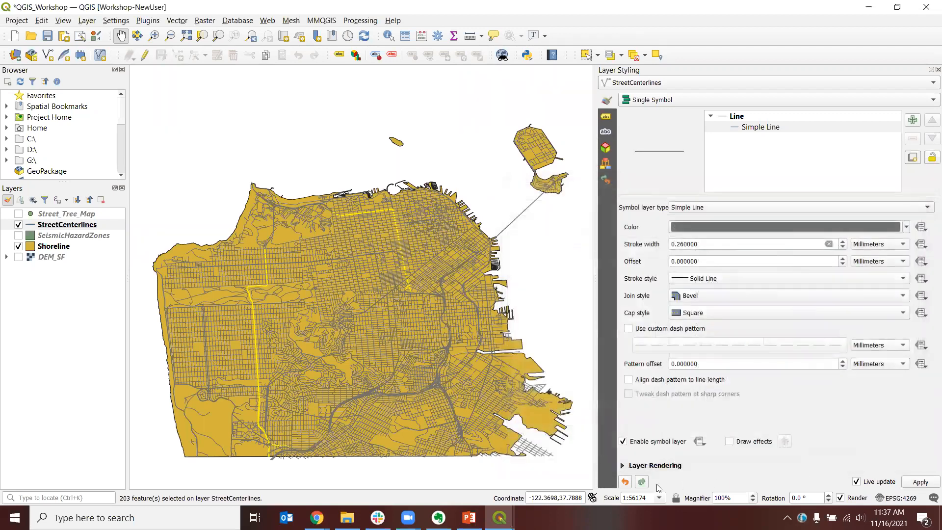
mouse_move(522, 508)
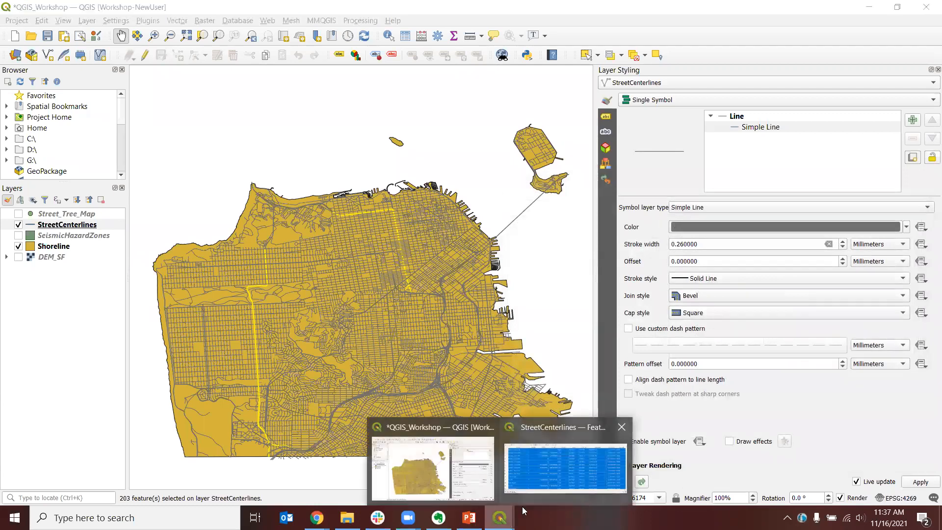
left_click(539, 468)
left_click(809, 120)
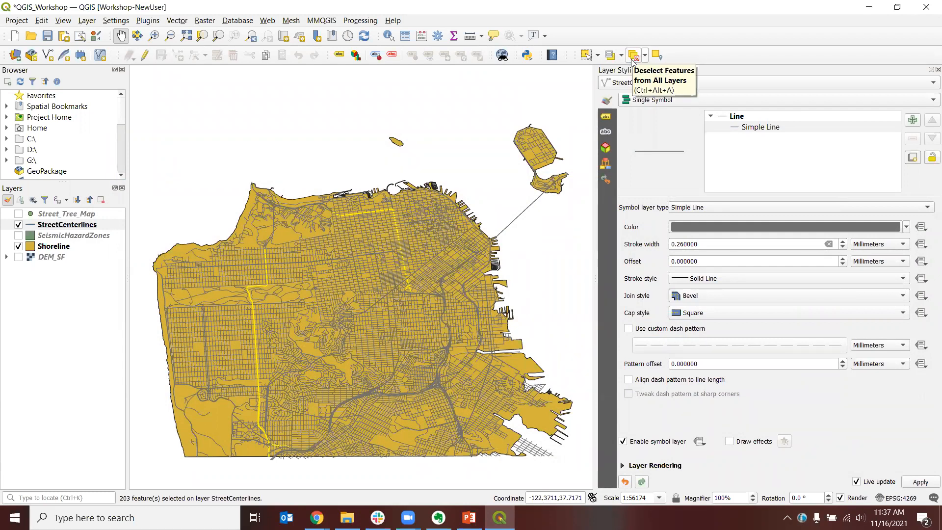
Step: Clear the feature selection on all layers and hide the Shoreline layer
left_click(633, 56)
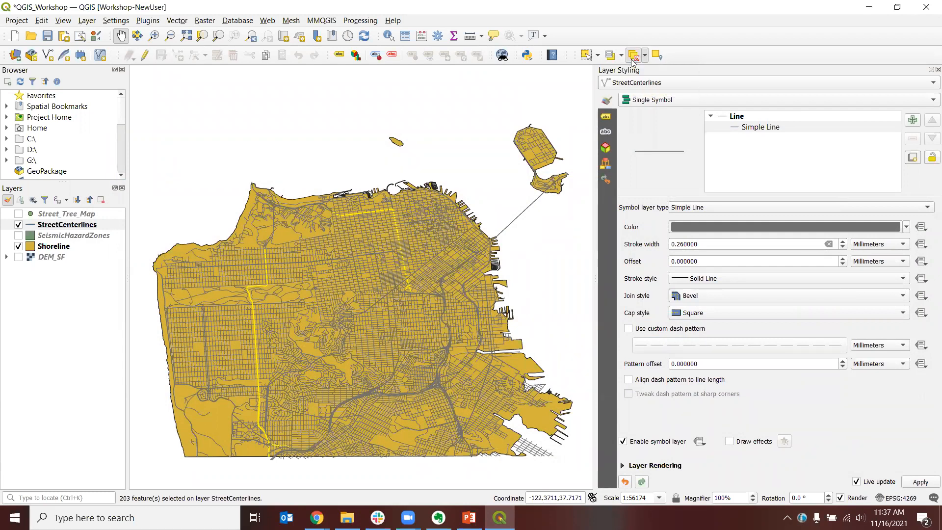
left_click(88, 23)
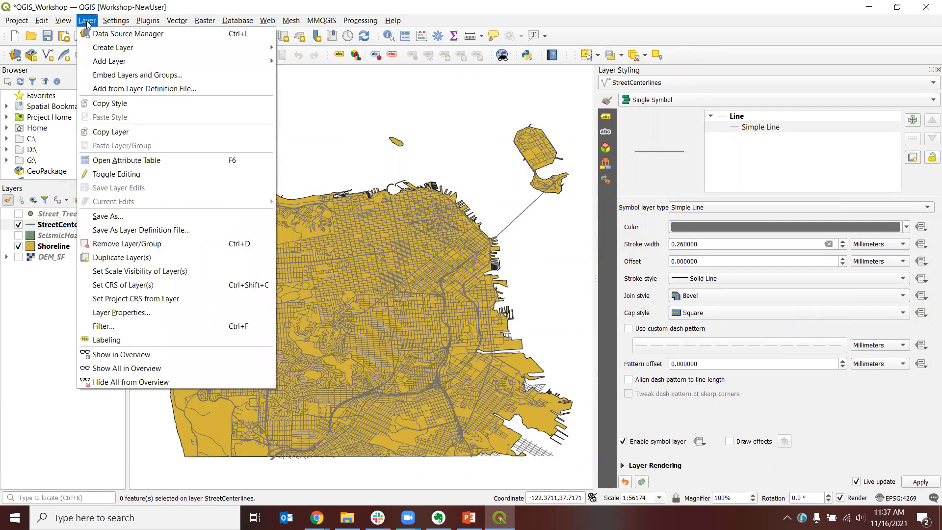
mouse_move(116, 23)
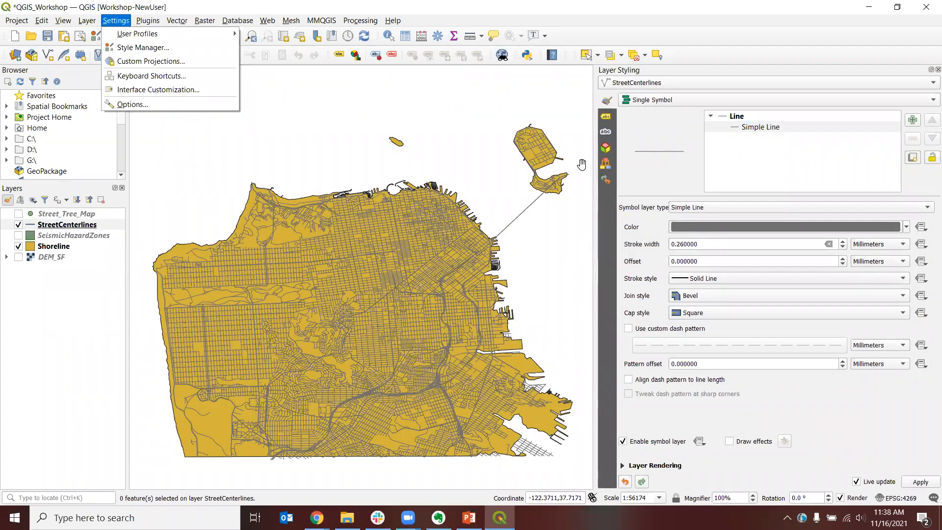
left_click(581, 165)
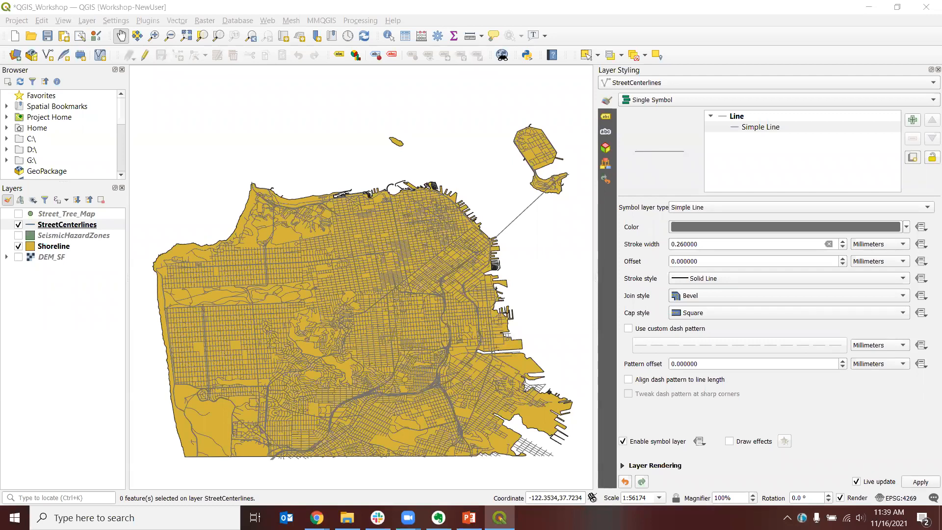
key("alt+Tab")
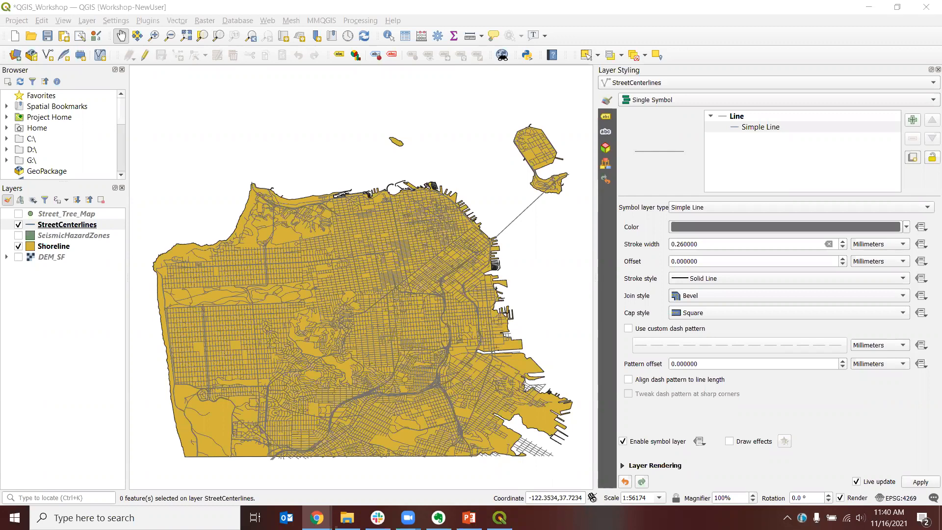
left_click(18, 246)
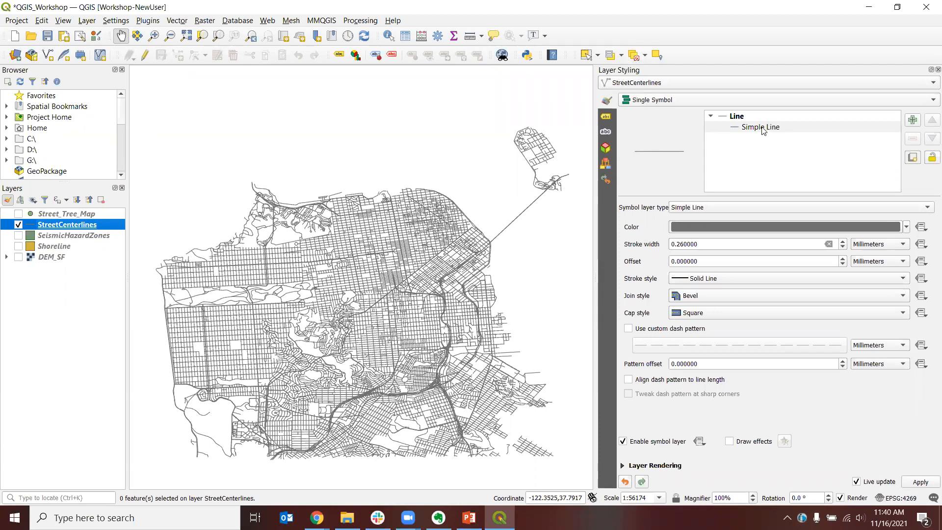
Step: Switch the StreetCenterlines symbology to Categorized using the classcode field and classify its values
left_click(688, 99)
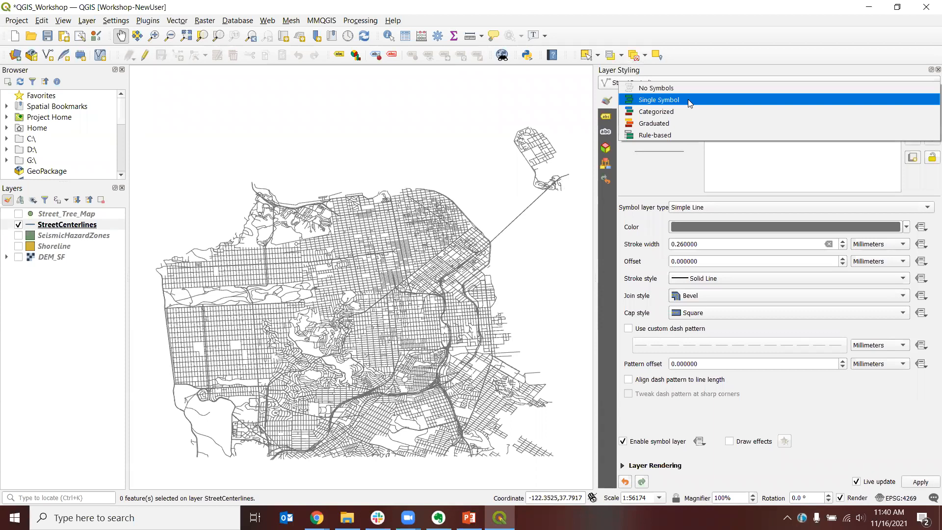
left_click(662, 111)
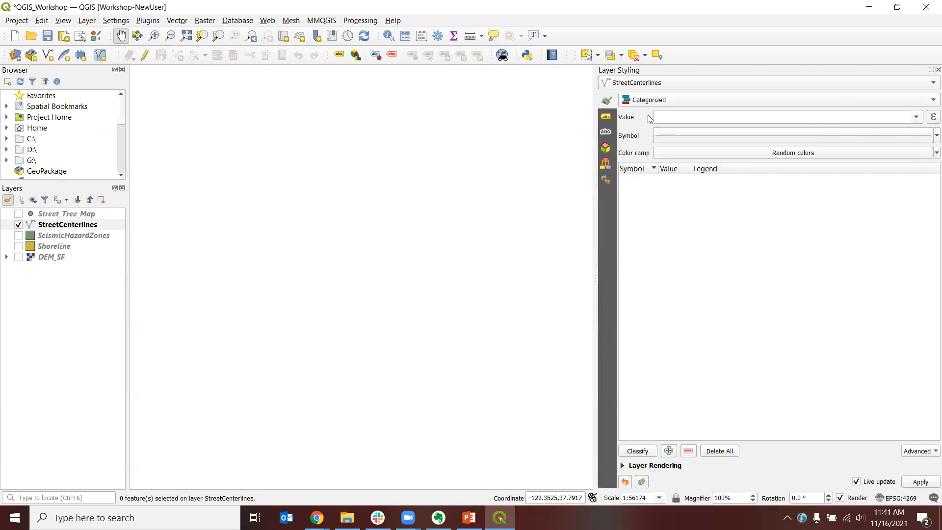
left_click(917, 118)
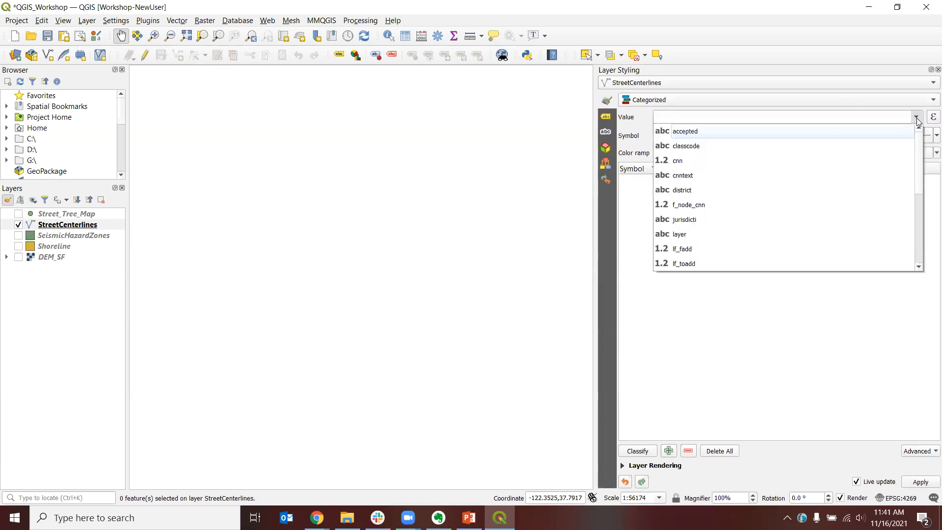
left_click(696, 148)
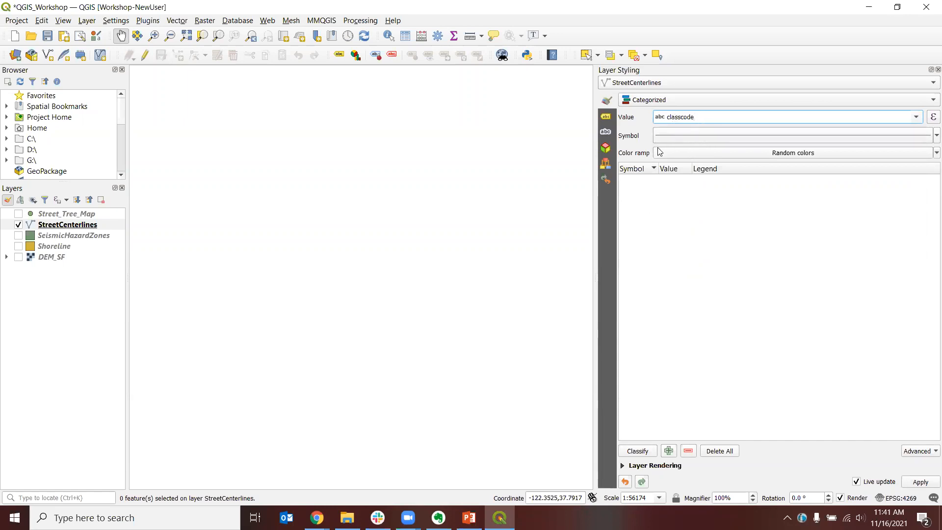
left_click(638, 452)
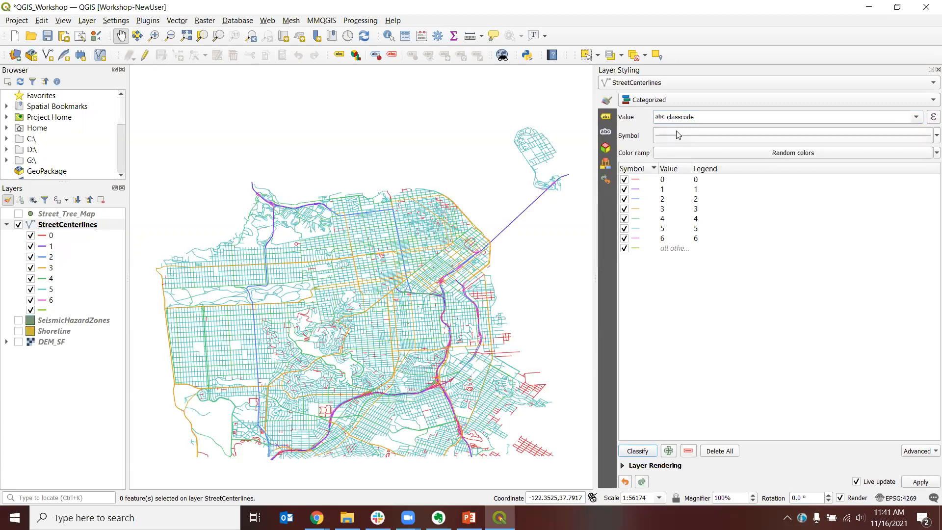
Step: Select the category rows 0 to 6 and turn off the all-other-values category
left_click(918, 120)
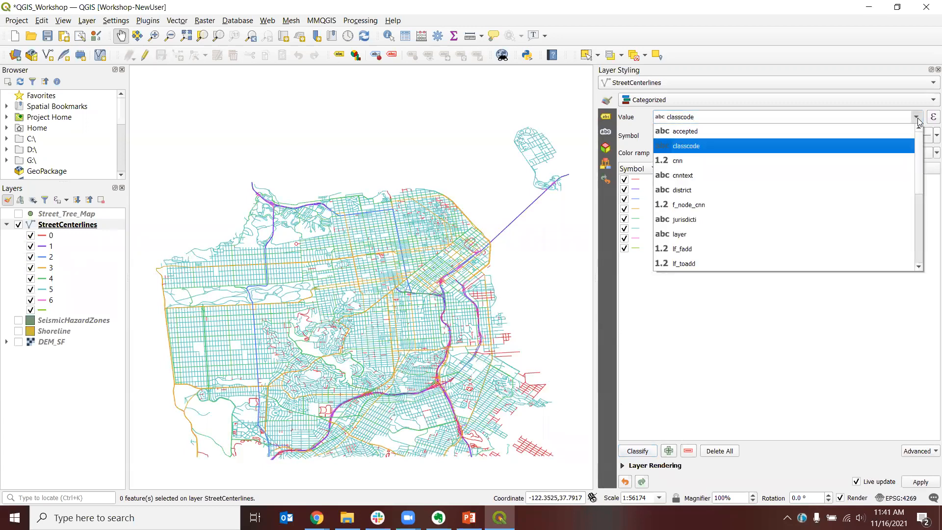
left_click(898, 145)
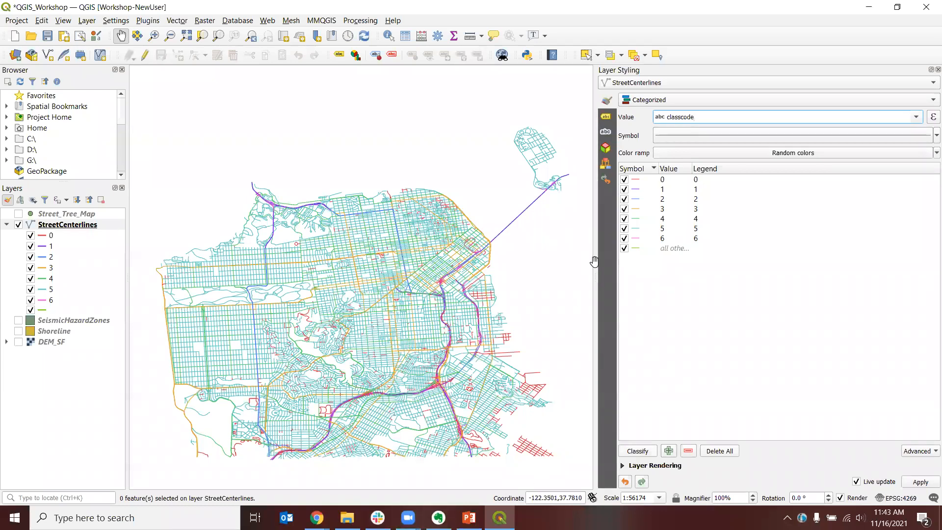
left_click(638, 183)
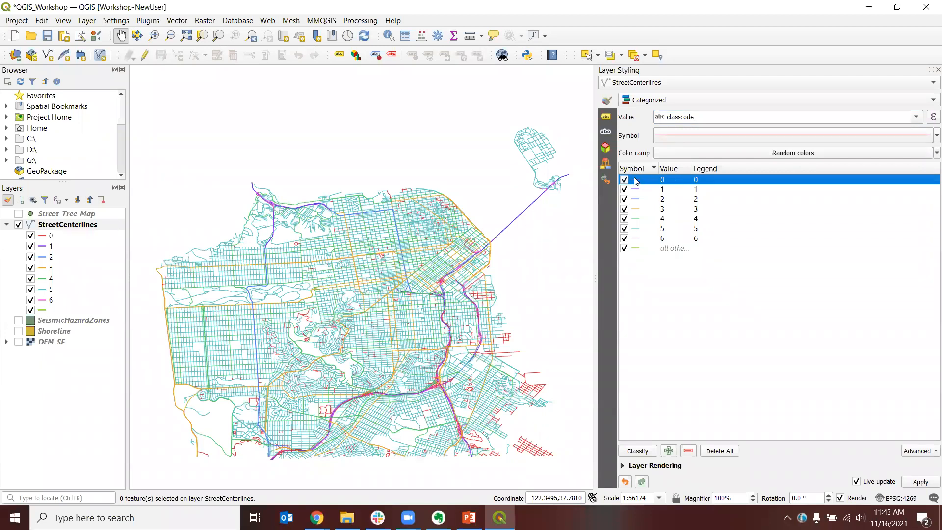
left_click(634, 239, "shift")
left_click(625, 249)
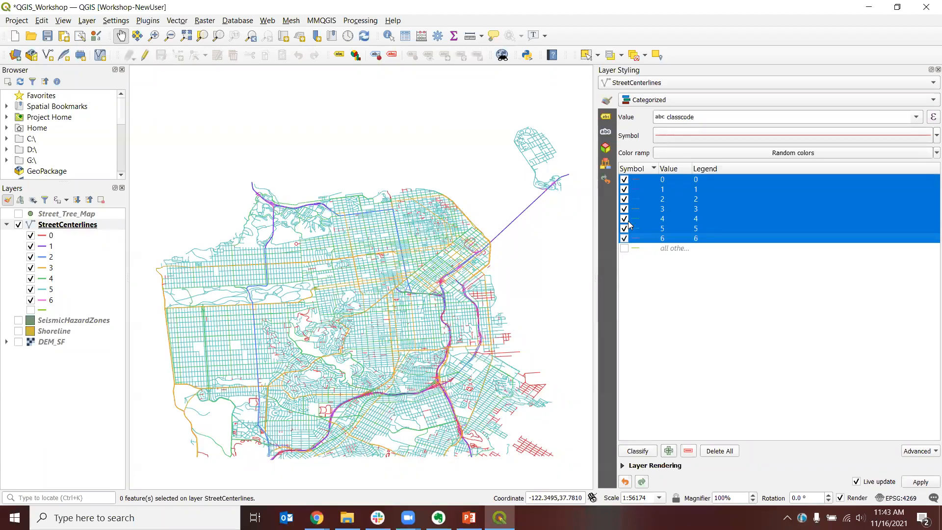
Step: Change the color of the selected categories to #a0a0a0
right_click(635, 206)
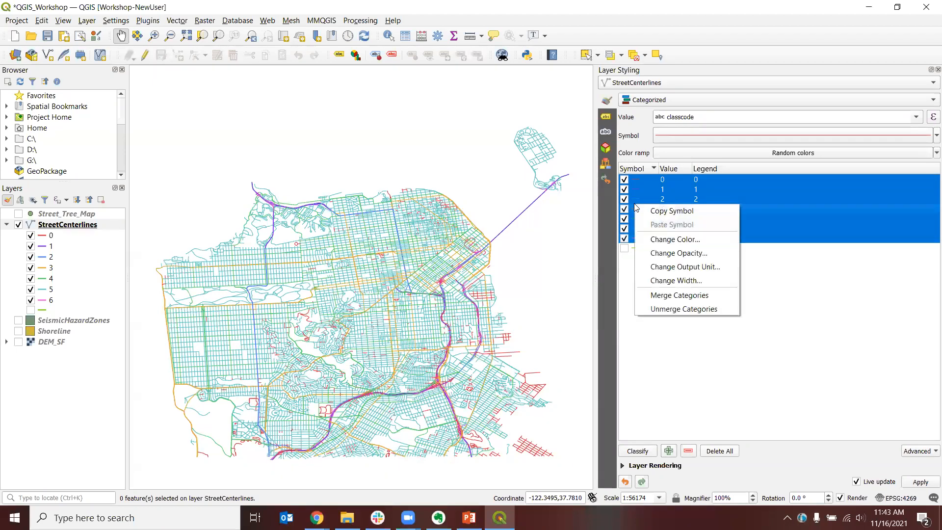
left_click(691, 239)
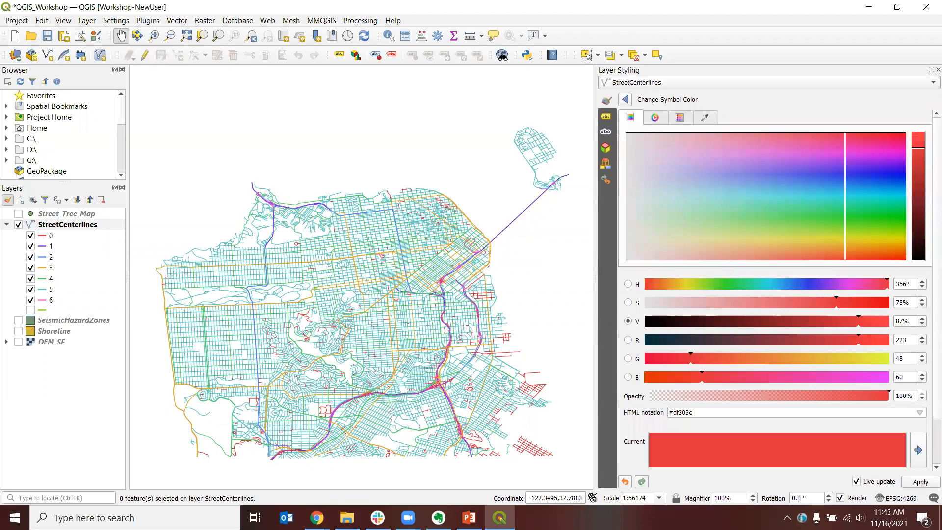
left_click_drag(692, 413, 675, 413)
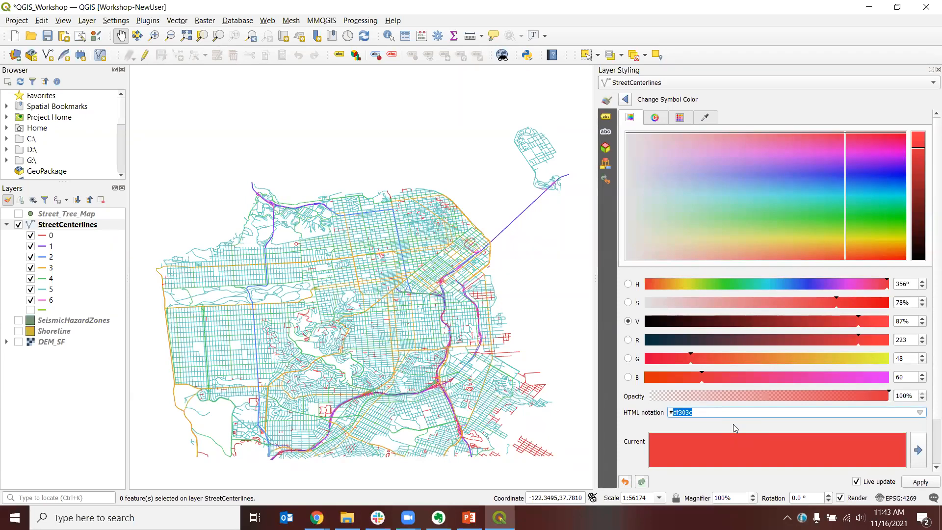
type("a0a0a0")
key("Return")
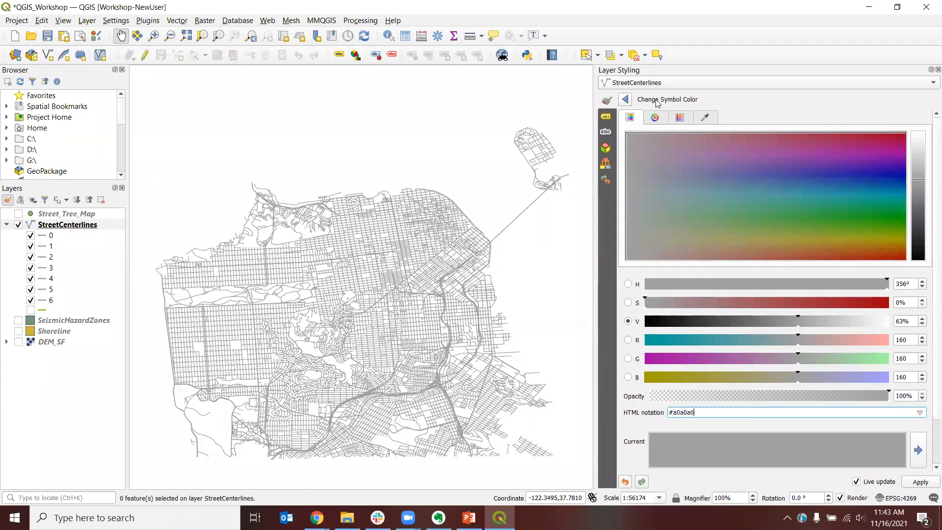
left_click(625, 100)
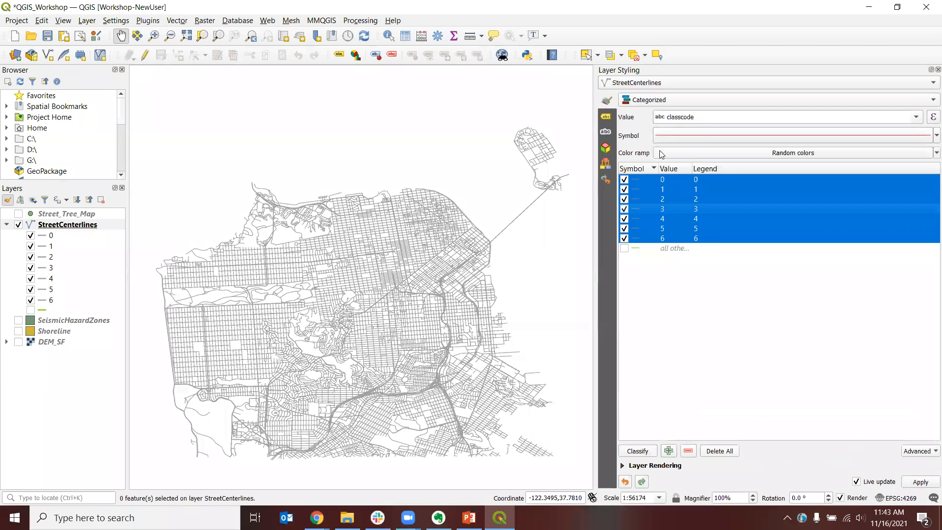
Step: Rename the legend labels for values 0 and 1 to Private Streets and Freeways
left_click(656, 206)
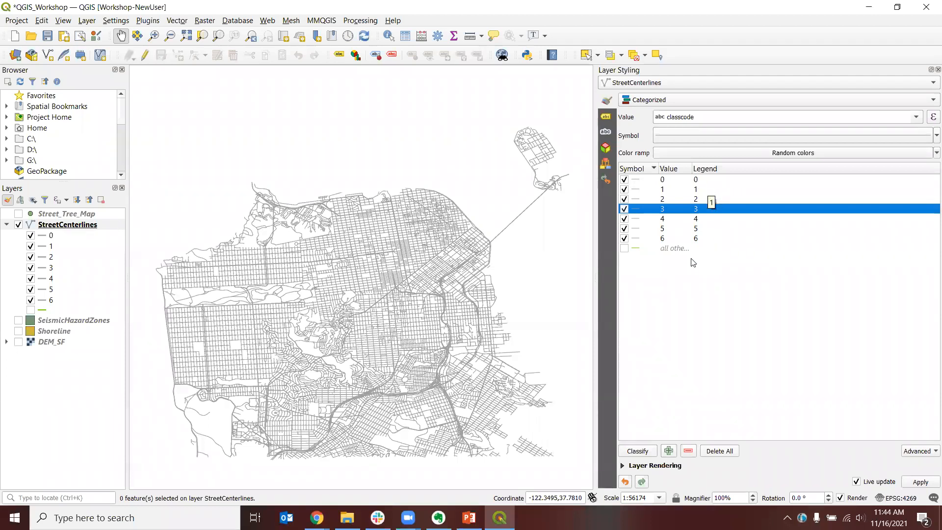
double_click(709, 179)
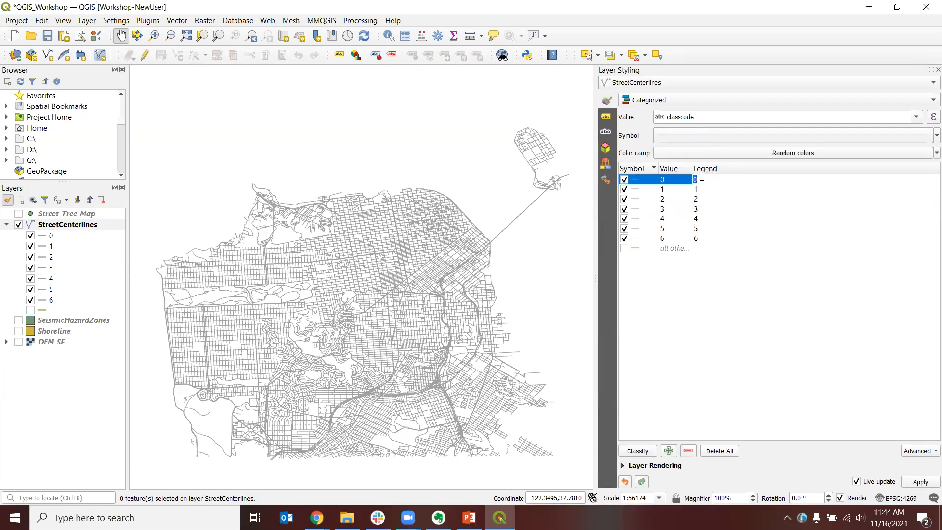
type("Private Streets")
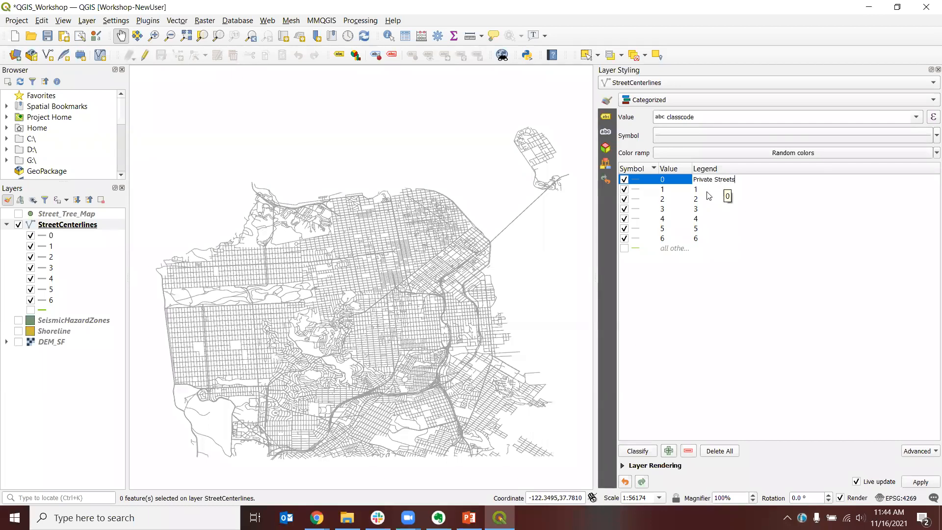
double_click(707, 192)
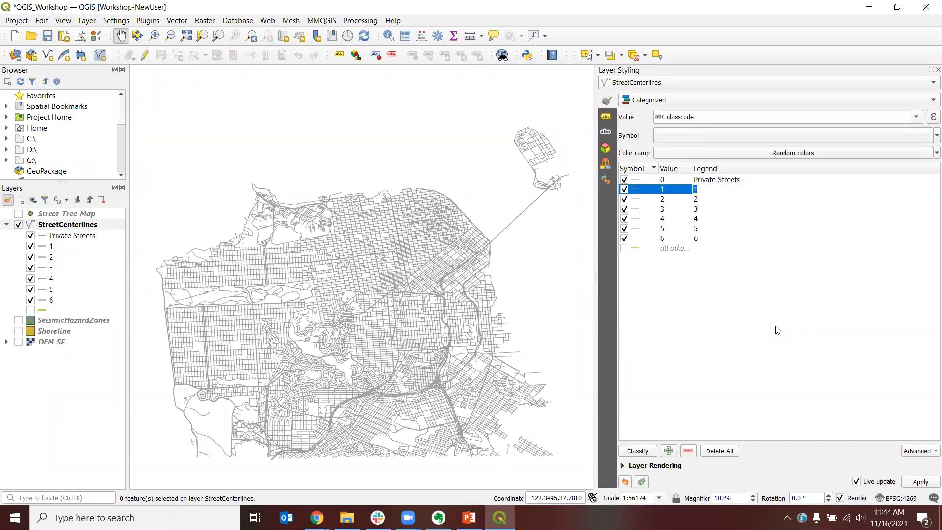
type("Freeways")
Step: Rename the legend labels for values 2 and 3 to Highways and Major Streets
left_click(715, 203)
double_click(714, 203)
type("Highways")
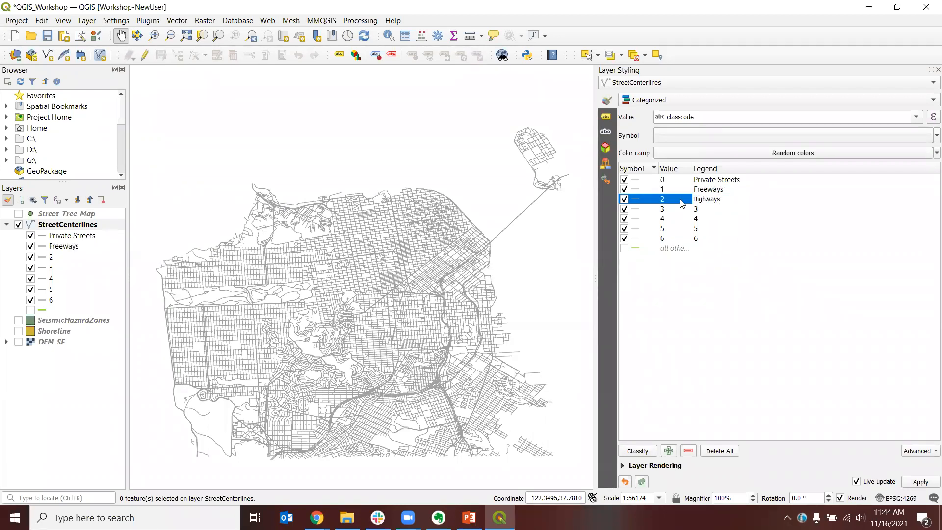
double_click(700, 211)
type("Major Strees")
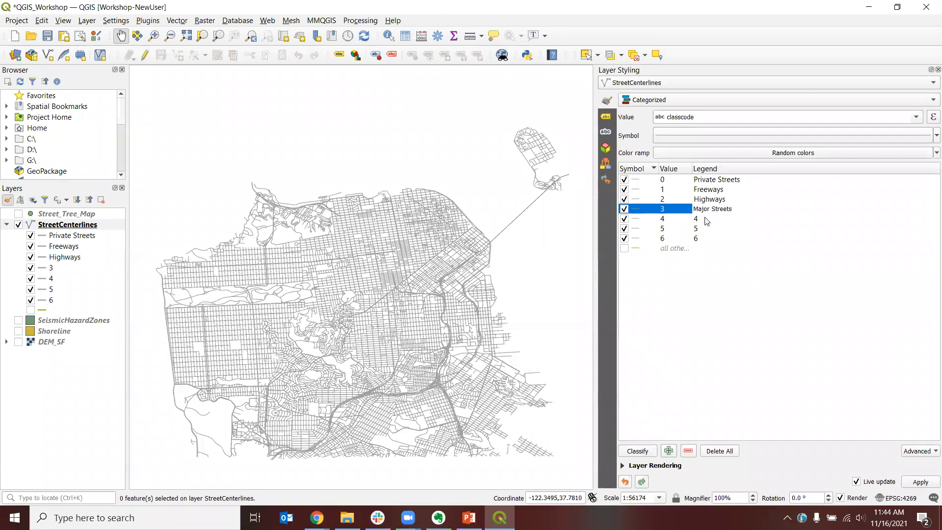
Step: Rename the legend labels for values 4 and 5 to Secondary Streets and Local Streets
double_click(729, 219)
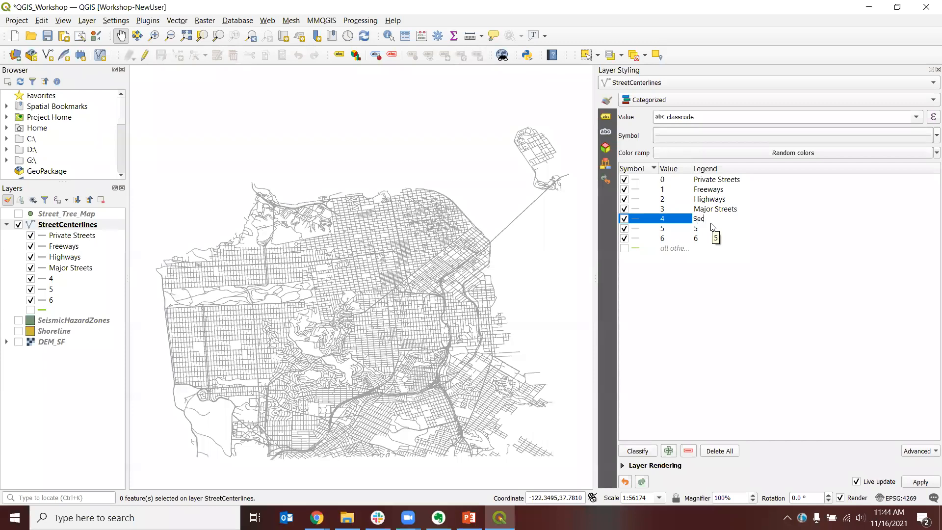
type("ondary Streets")
double_click(706, 228)
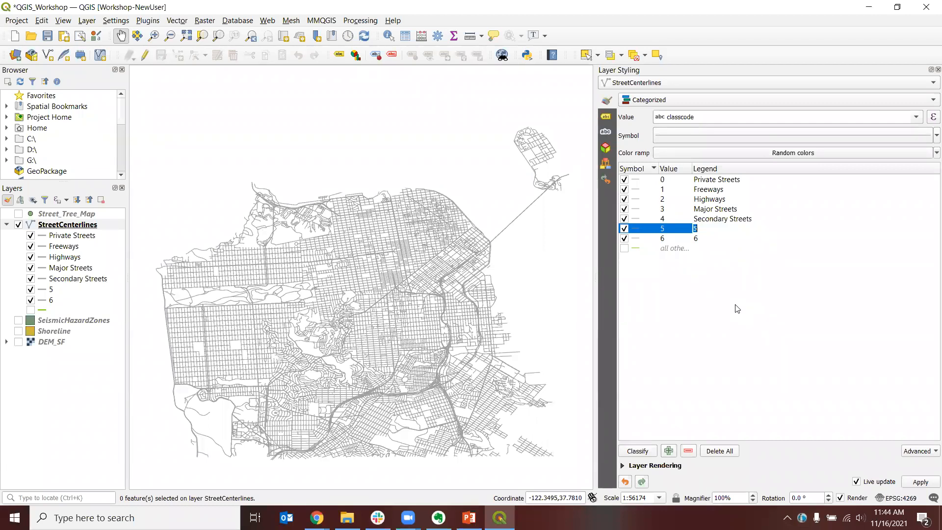
type("Local Streets")
Step: Rename the legend label for value 6 to Freeway Ramps
double_click(710, 240)
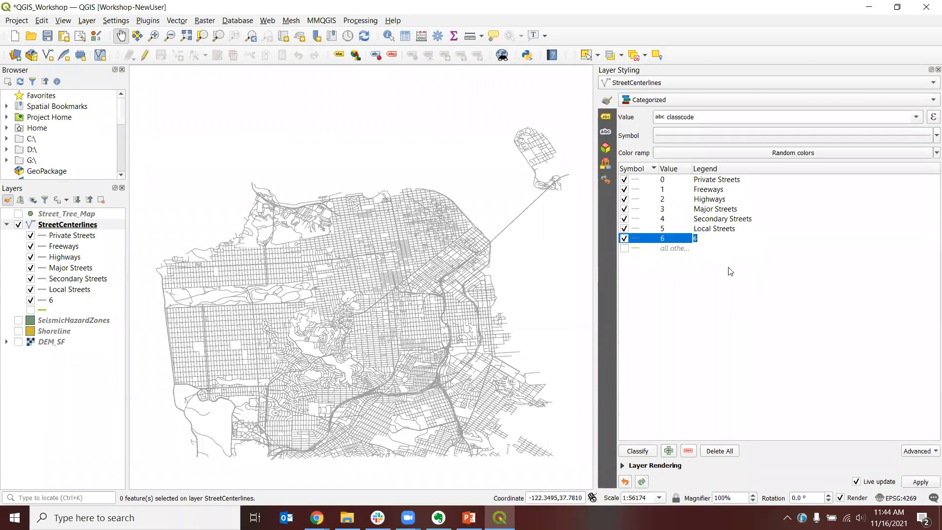
type("Freew")
type("ay On")
type("ram")
key("BackSpace")
key("BackSpace")
key("BackSpace")
key("BackSpace")
key("BackSpace")
type("Ramps")
key("Return")
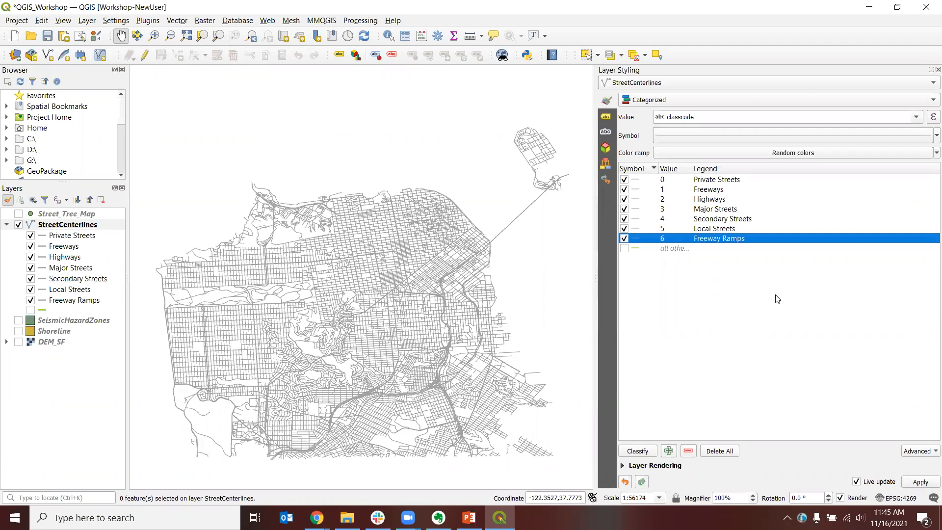
left_click(636, 191)
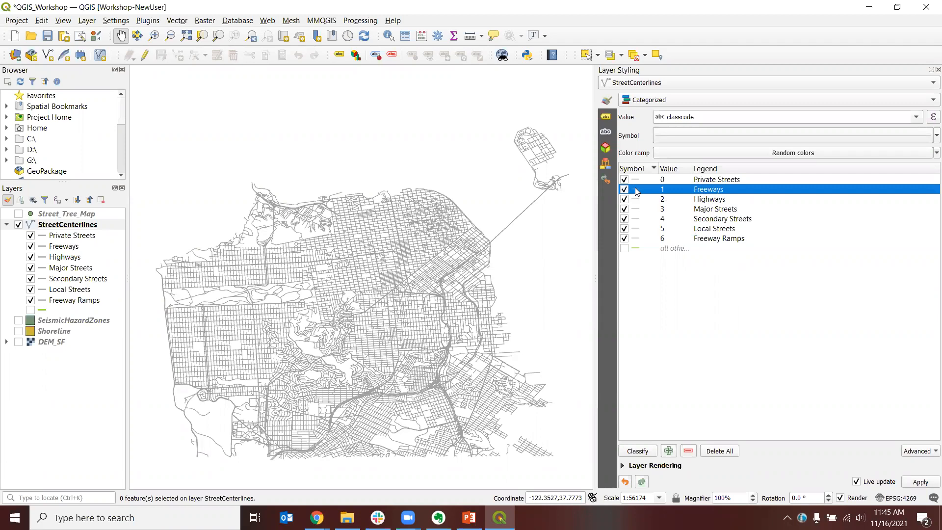
Step: Set the stroke width of the Freeways category's line symbol to 2.0 millimetres
double_click(636, 191)
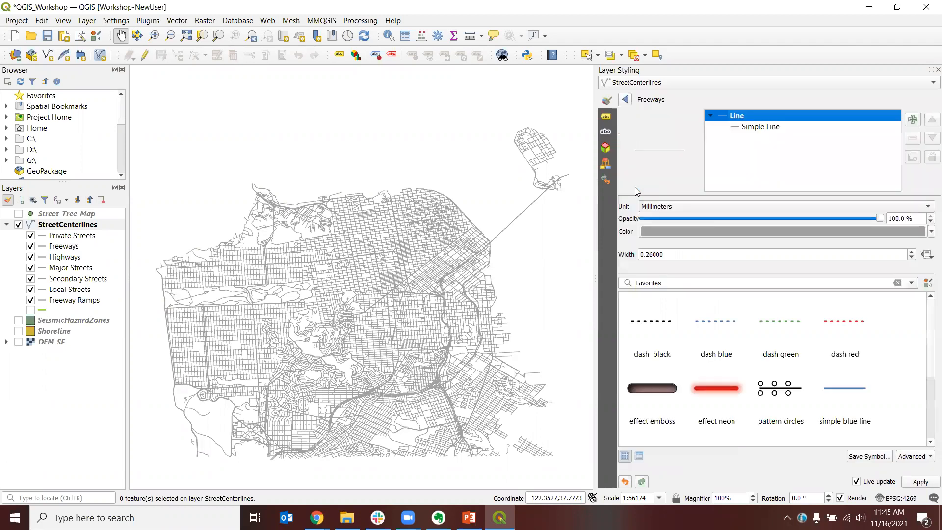
left_click(759, 129)
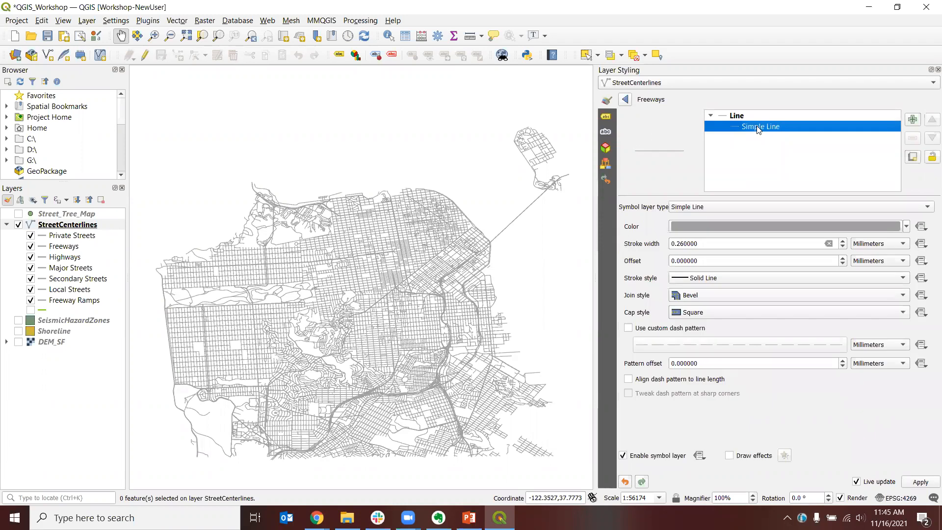
left_click(698, 243)
left_click_drag(710, 245, 662, 247)
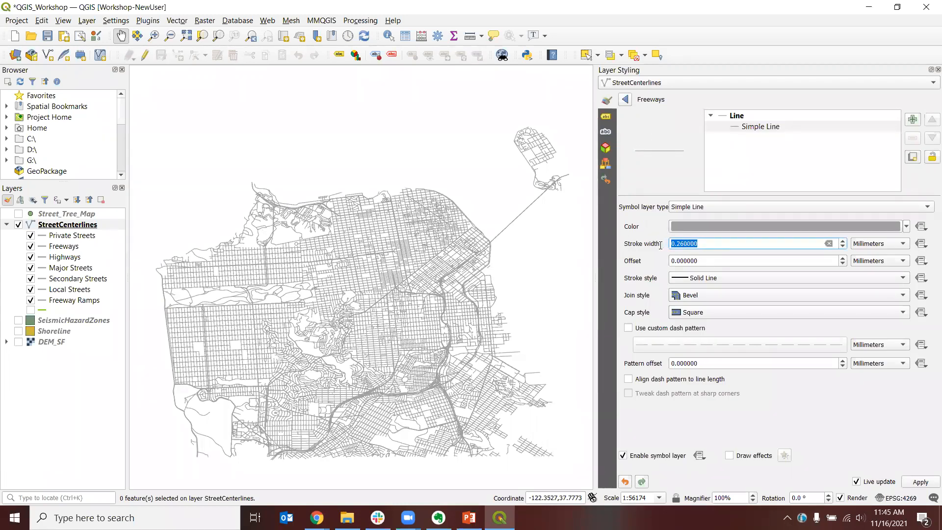
type("2.0")
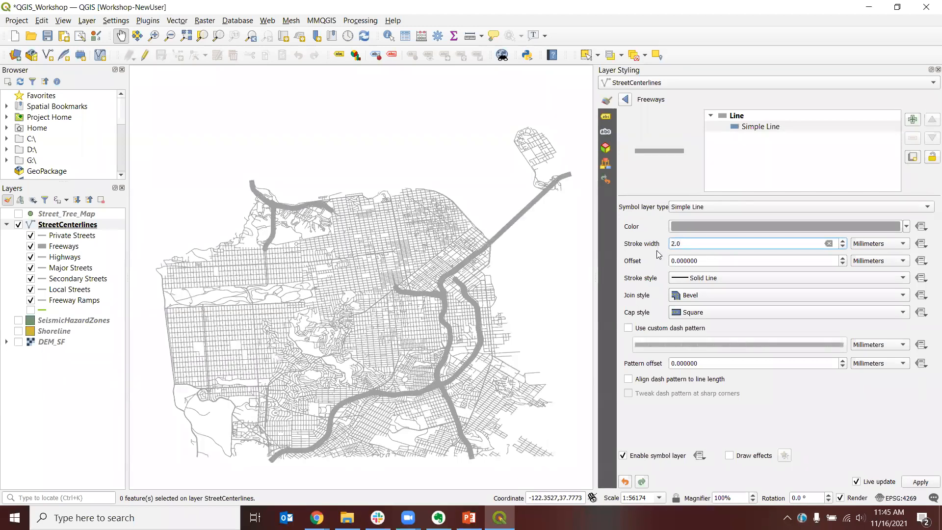
key("Return")
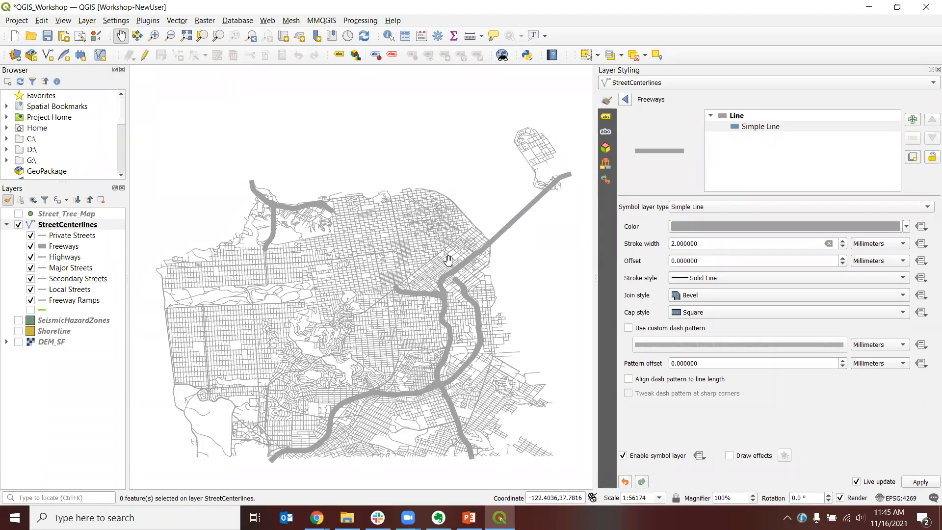
left_click(626, 100)
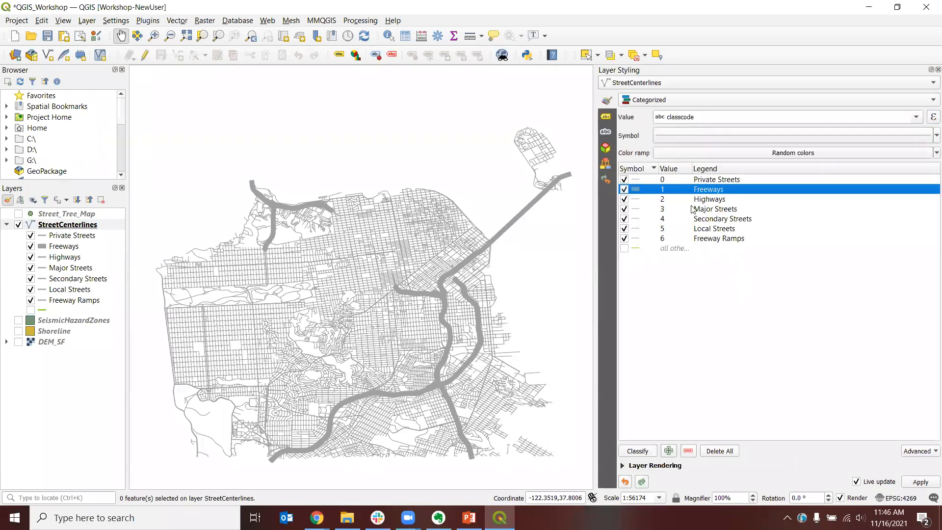
Step: Set the stroke width of the Highways category's line symbol to 2.0 millimetres
left_click(637, 200)
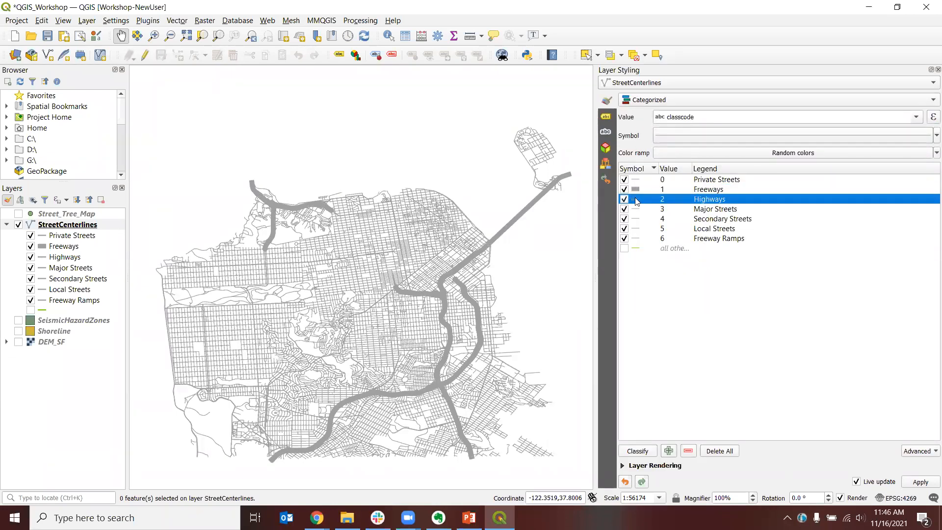
double_click(637, 200)
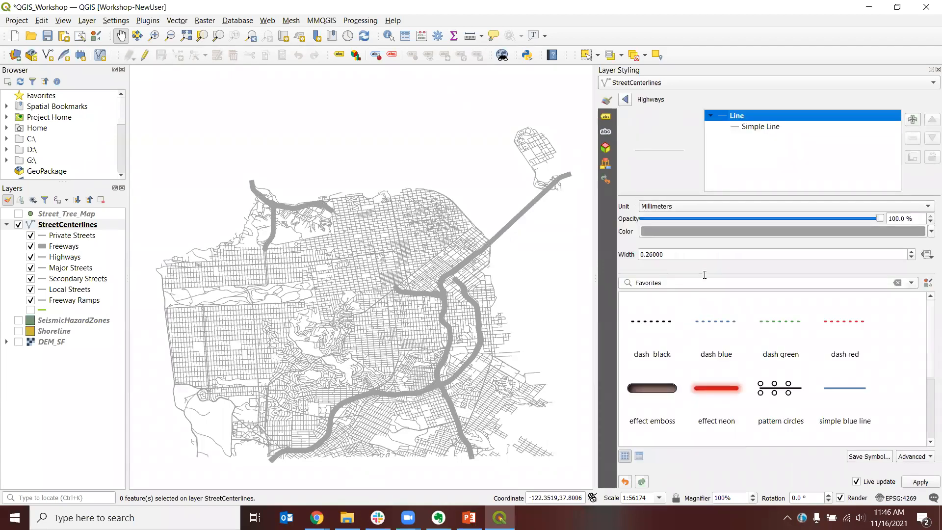
left_click(755, 127)
left_click(665, 243)
double_click(671, 242)
type("2.0")
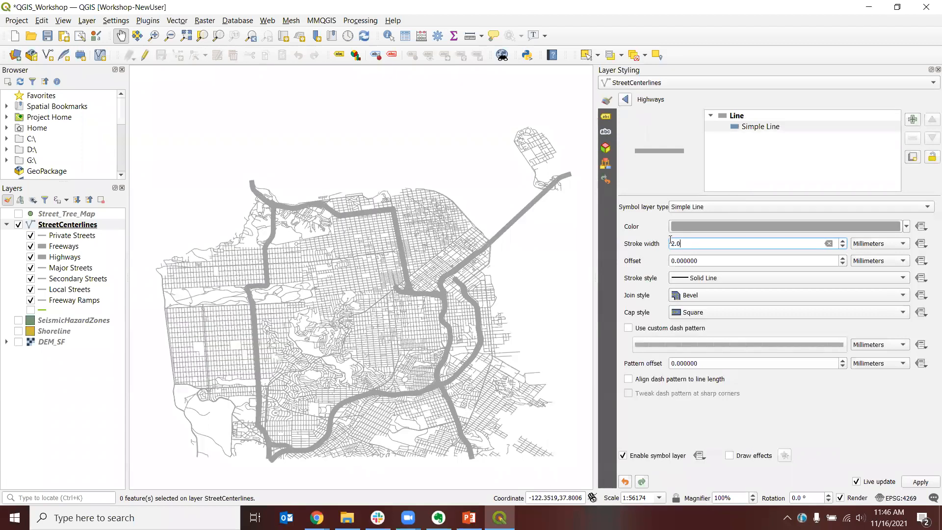
left_click(626, 101)
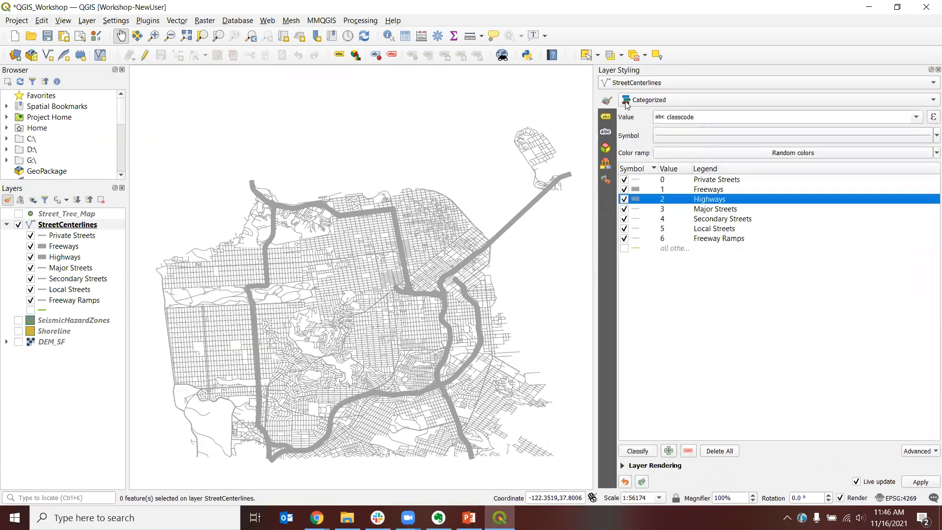
Step: Set the stroke width of the Major Streets category's line symbol to 1.0 millimetre
left_click(634, 210)
double_click(635, 211)
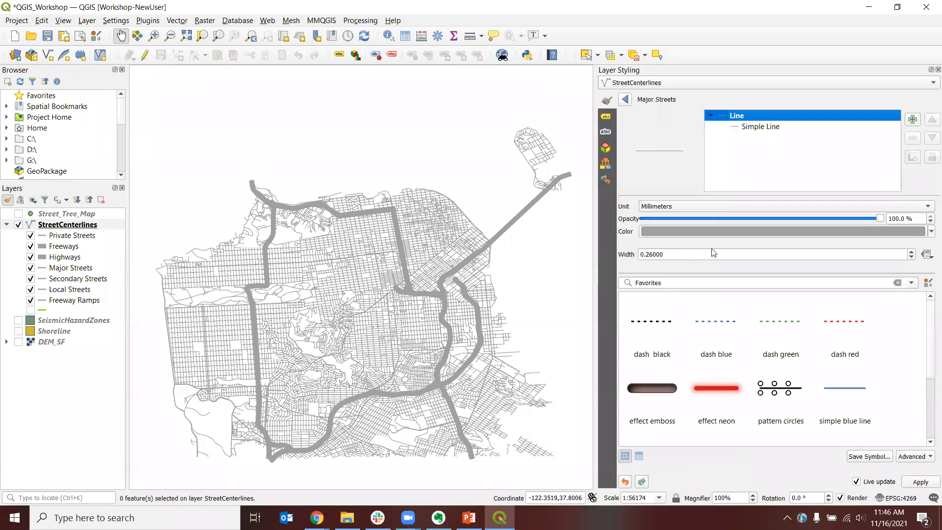
left_click(751, 126)
left_click_drag(700, 244, 652, 245)
type("1.0")
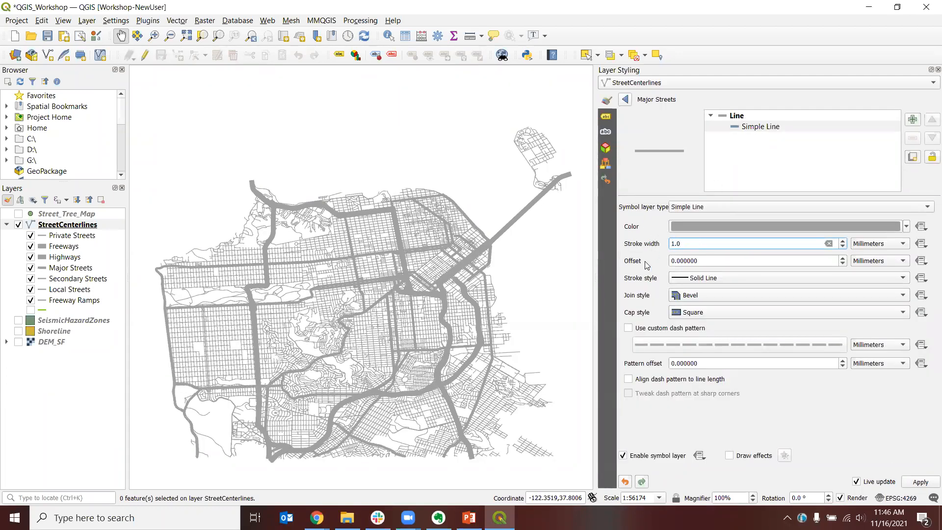
key("Return")
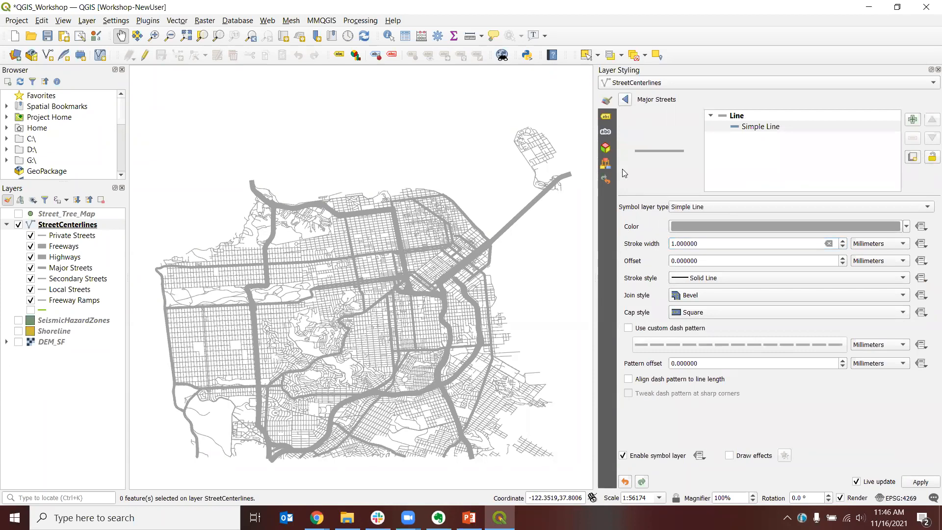
left_click(625, 101)
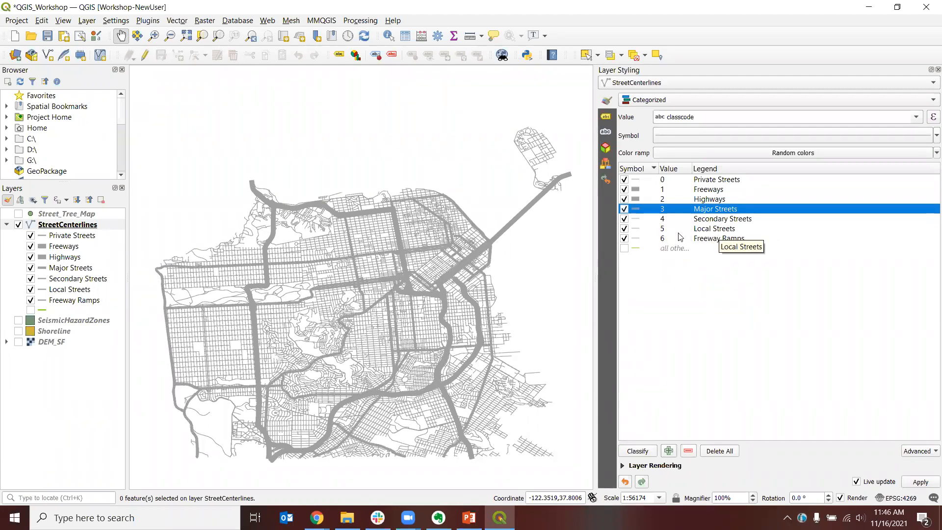
Step: Set the stroke width of the Freeway Ramps category's line symbol to 0.5 millimetres
double_click(635, 239)
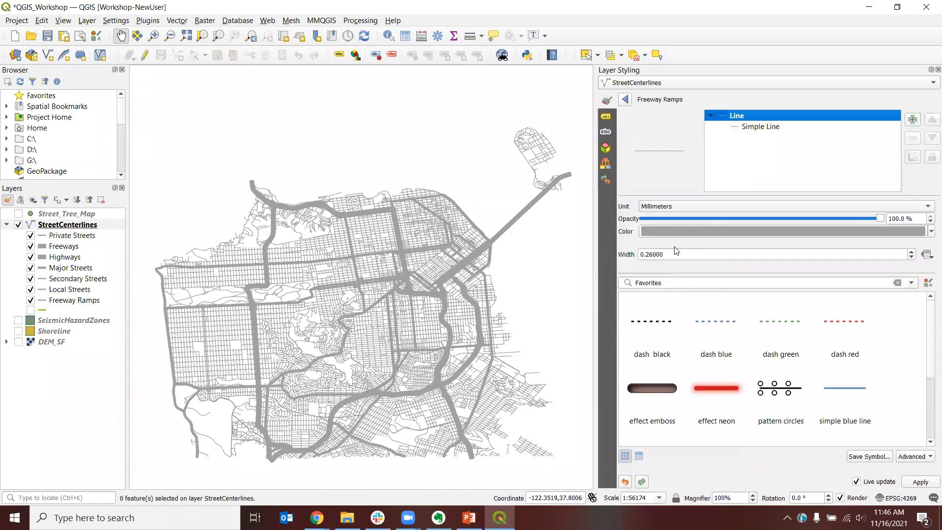
left_click(758, 128)
double_click(701, 244)
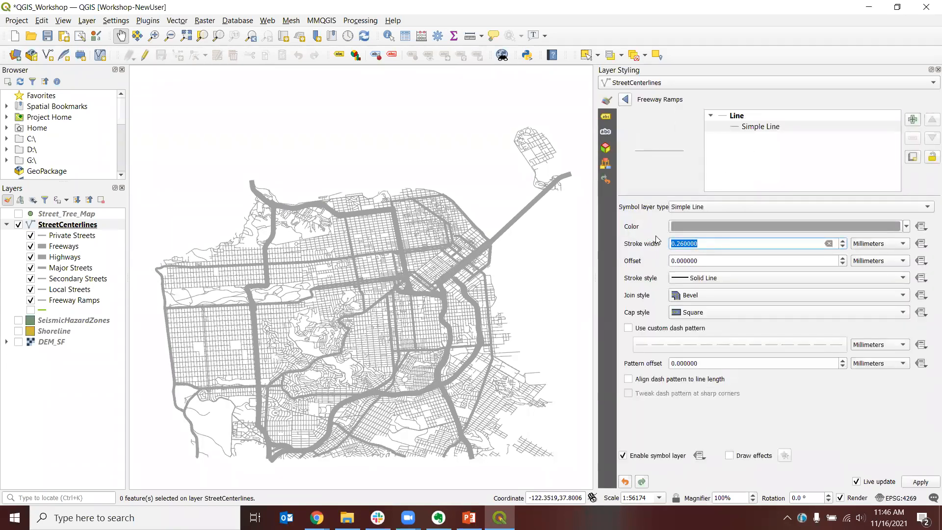
type(".5")
key("Return")
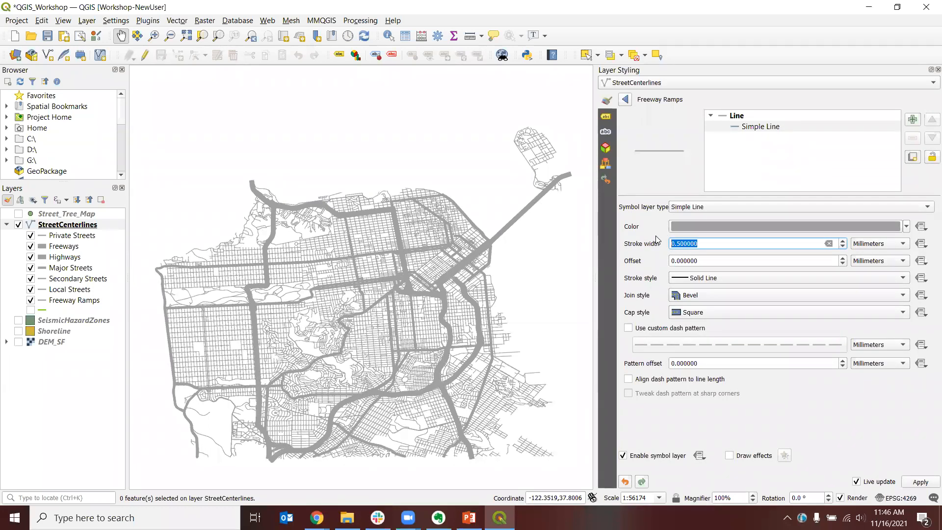
left_click(678, 184)
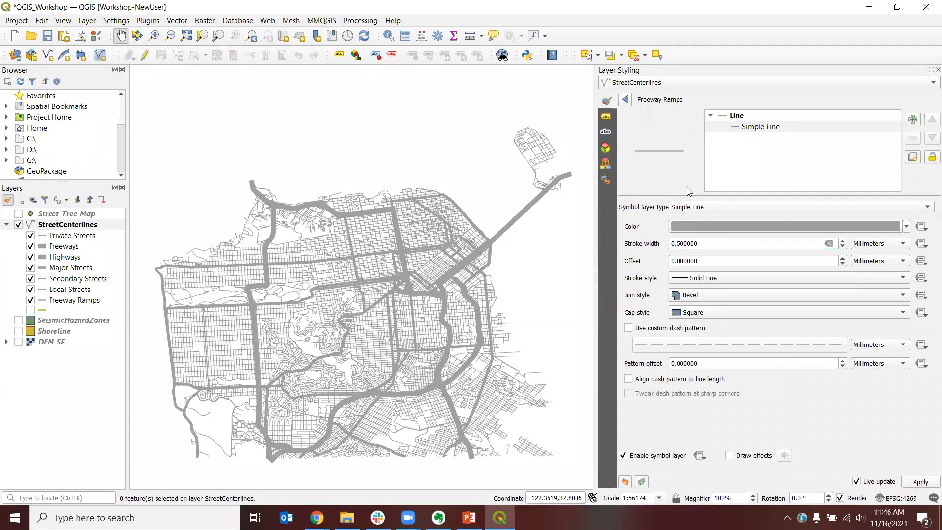
left_click(626, 100)
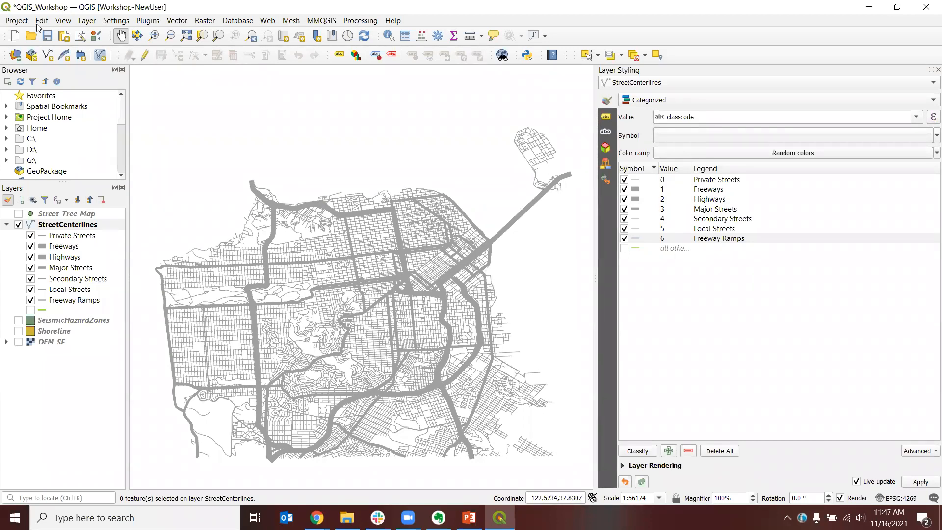
Step: Save the QGIS project
left_click(51, 36)
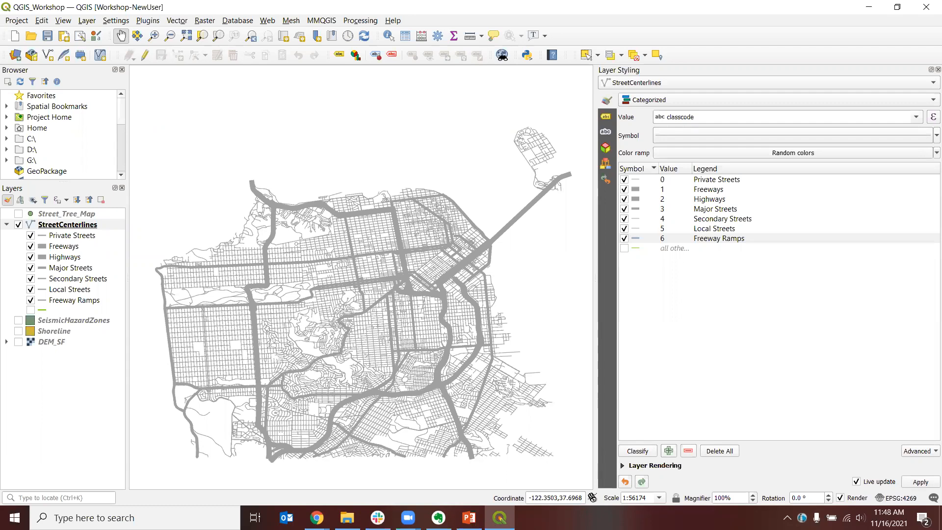
key("alt+Tab")
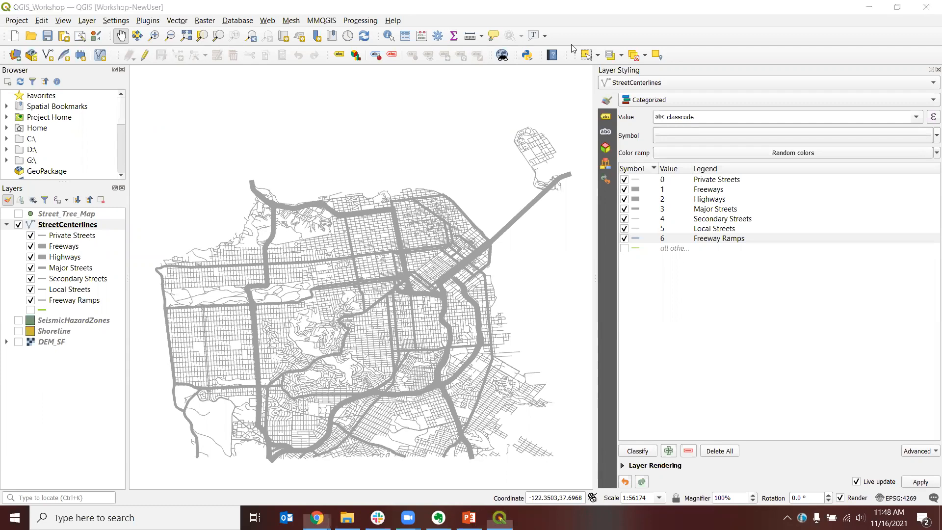
Step: Switch to the browser and read through the workshop's rule-based symbology, print composer and select-by-location instructions
key("alt+Tab")
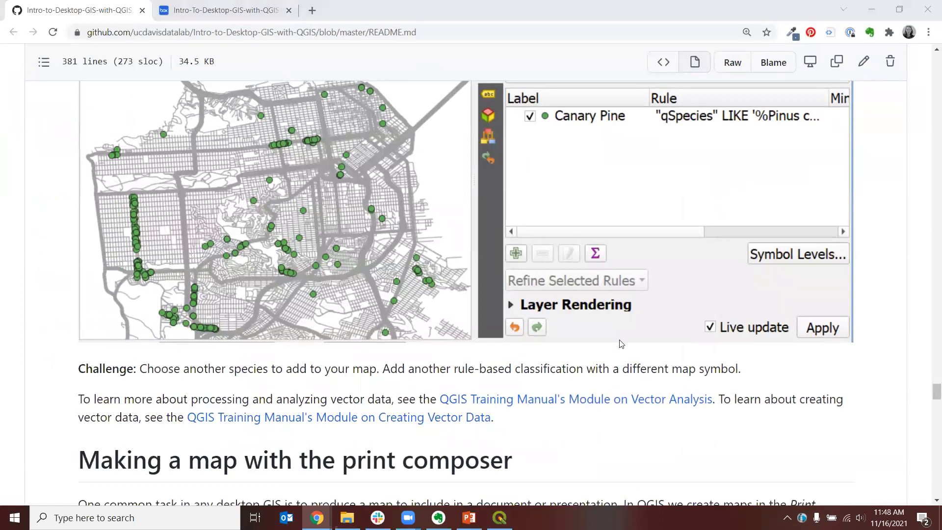
scroll(117, 349, "up", 2)
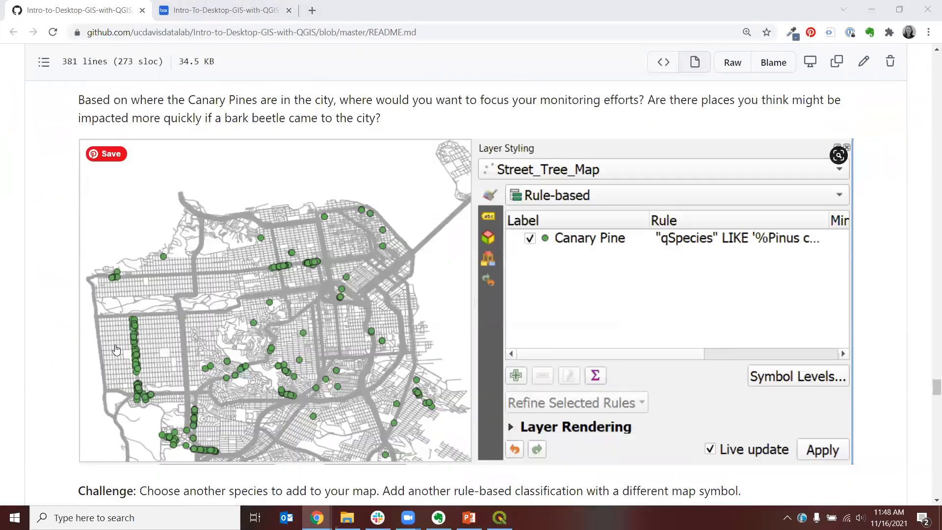
scroll(116, 349, "up", 15)
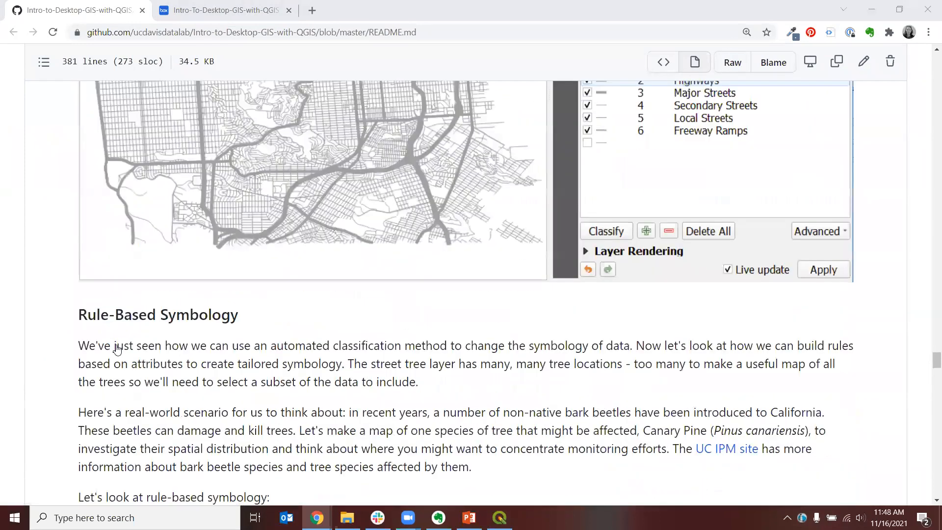
scroll(116, 346, "up", 5)
scroll(126, 336, "down", 4)
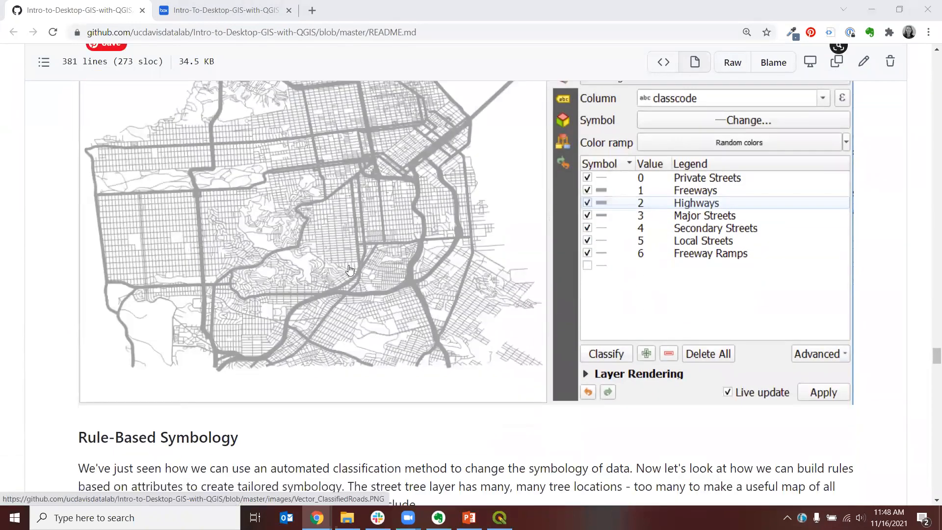
scroll(322, 261, "up", 7)
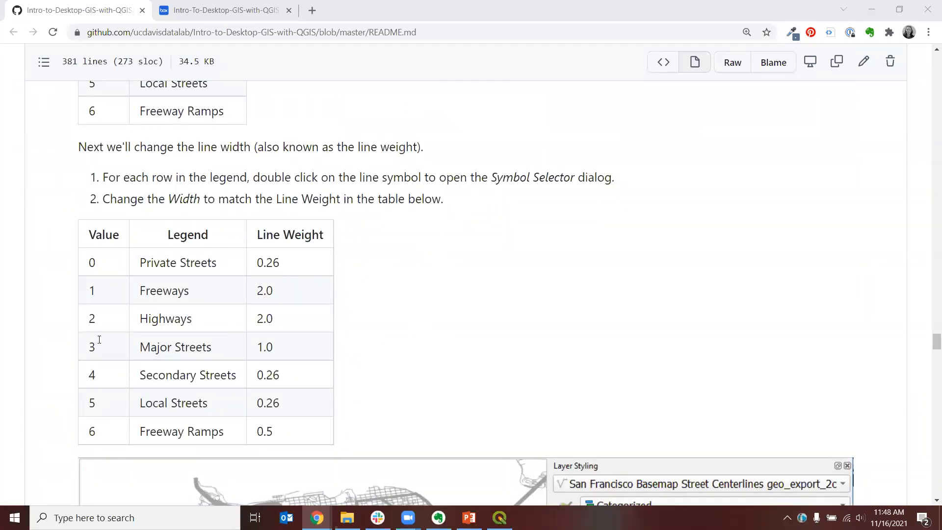
scroll(73, 345, "down", 5)
scroll(74, 345, "down", 3)
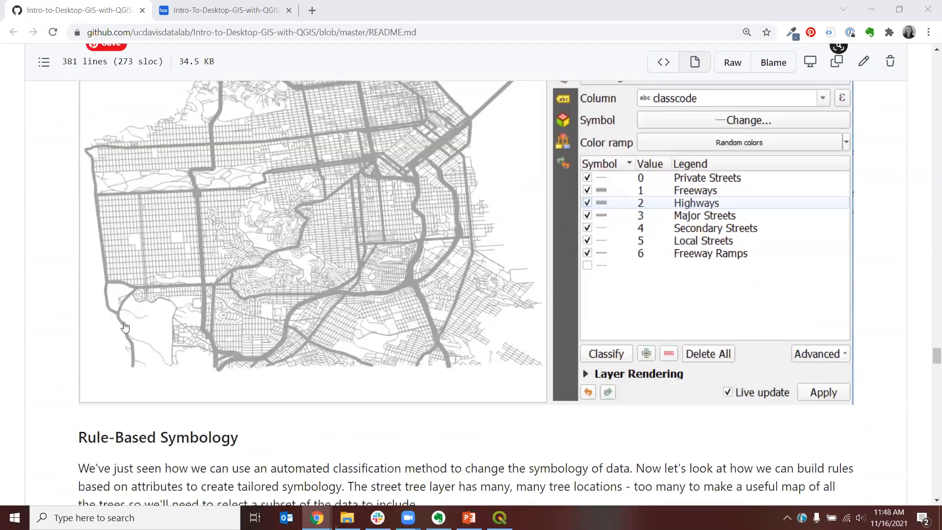
scroll(76, 350, "down", 1)
scroll(74, 349, "down", 3)
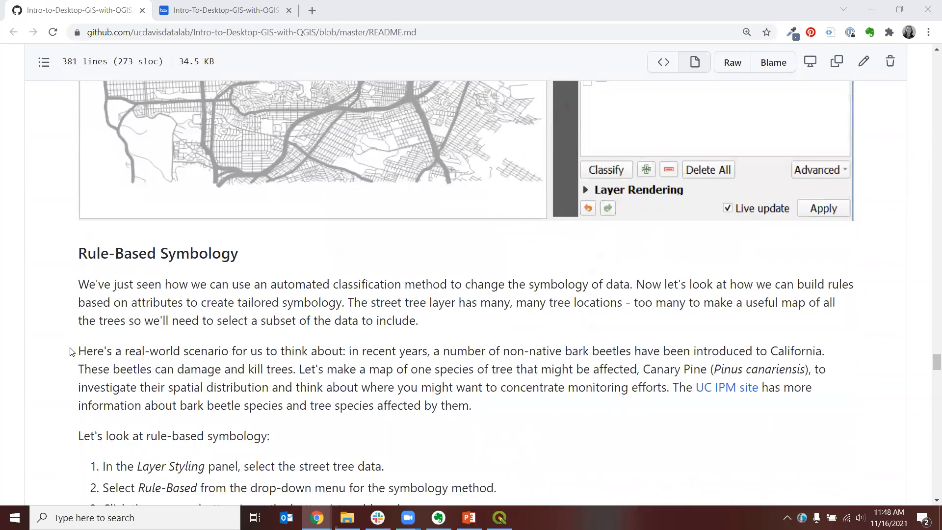
scroll(70, 351, "down", 5)
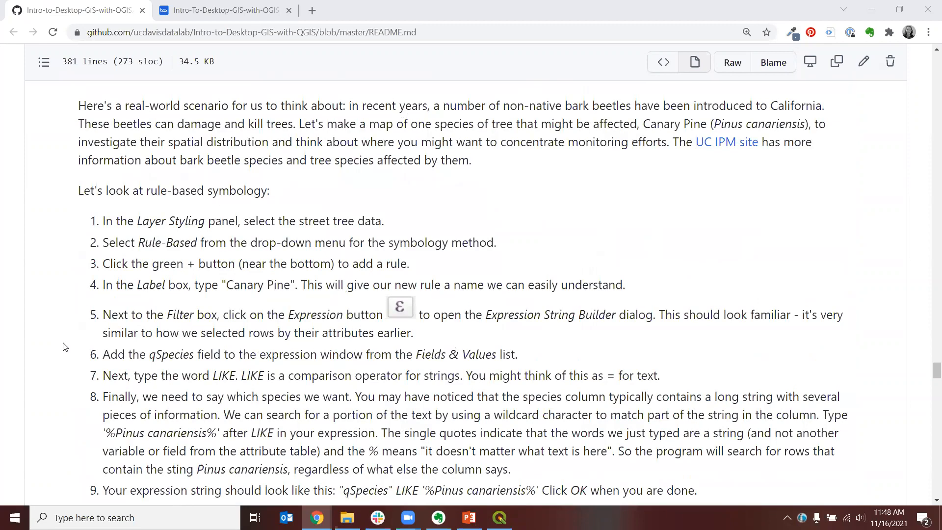
scroll(63, 347, "down", 7)
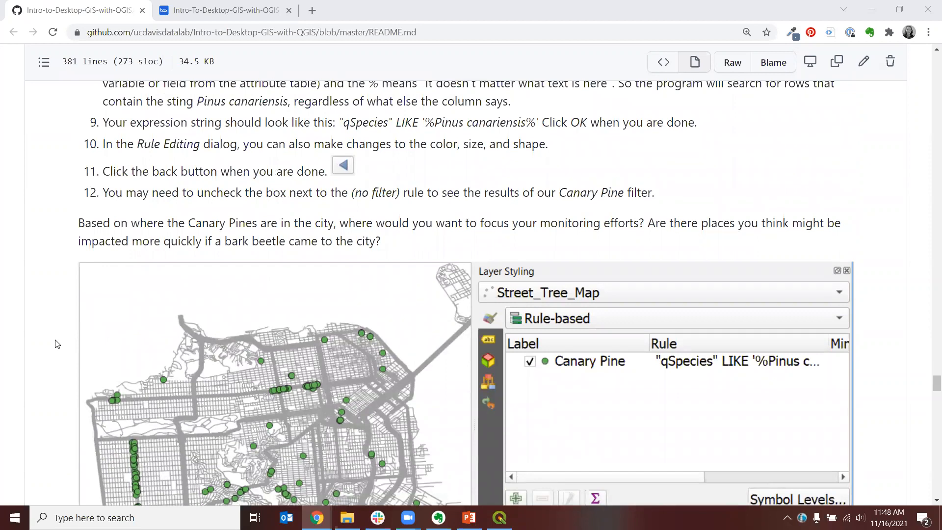
scroll(56, 344, "down", 3)
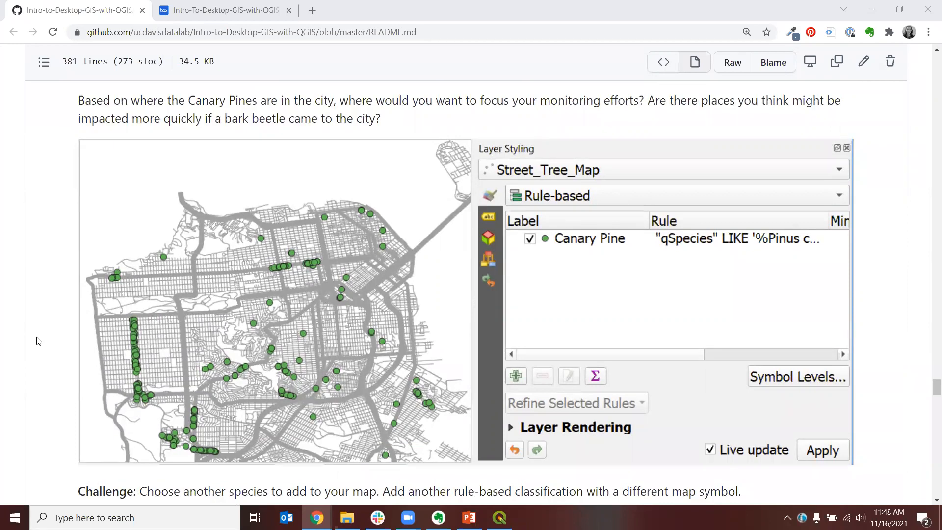
scroll(38, 341, "down", 8)
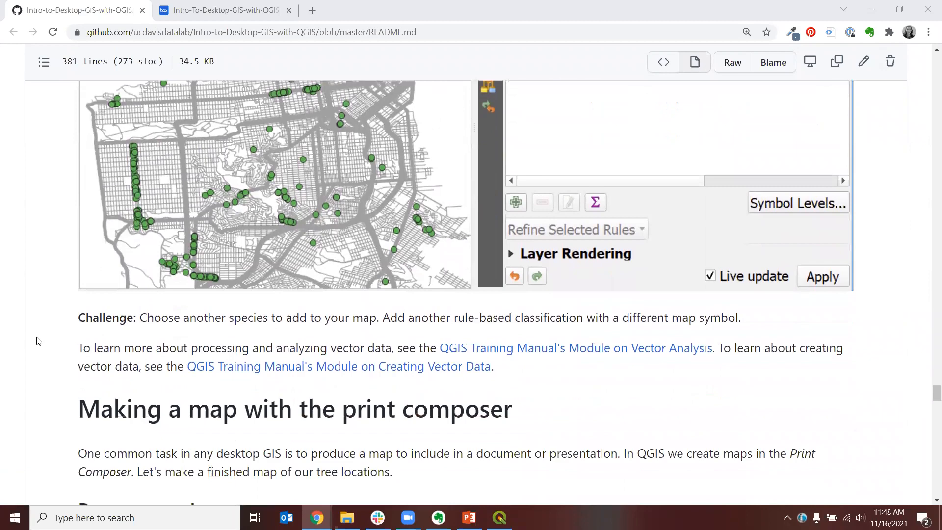
scroll(39, 341, "down", 10)
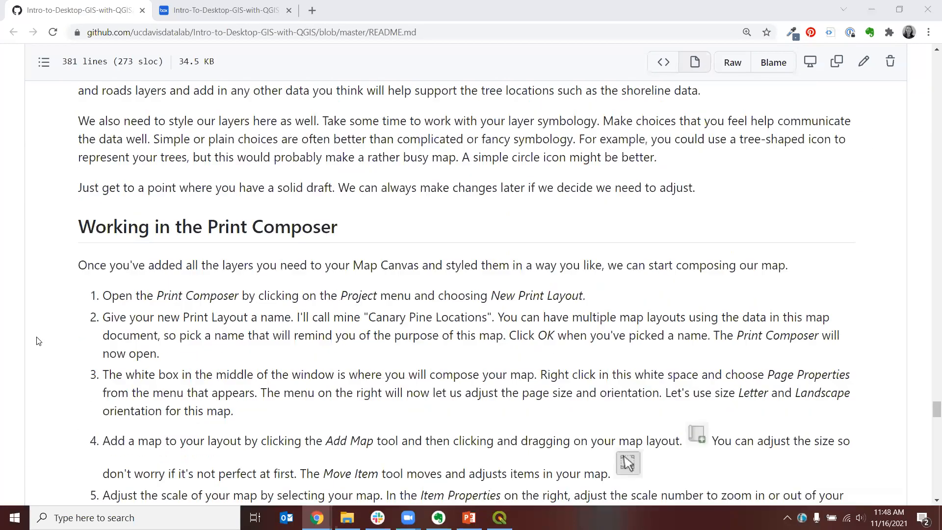
scroll(38, 341, "down", 12)
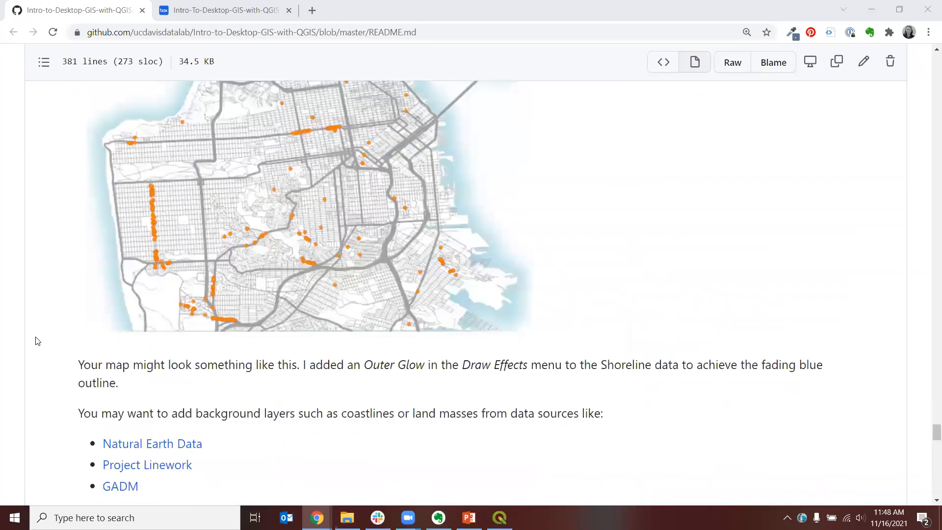
scroll(35, 341, "down", 3)
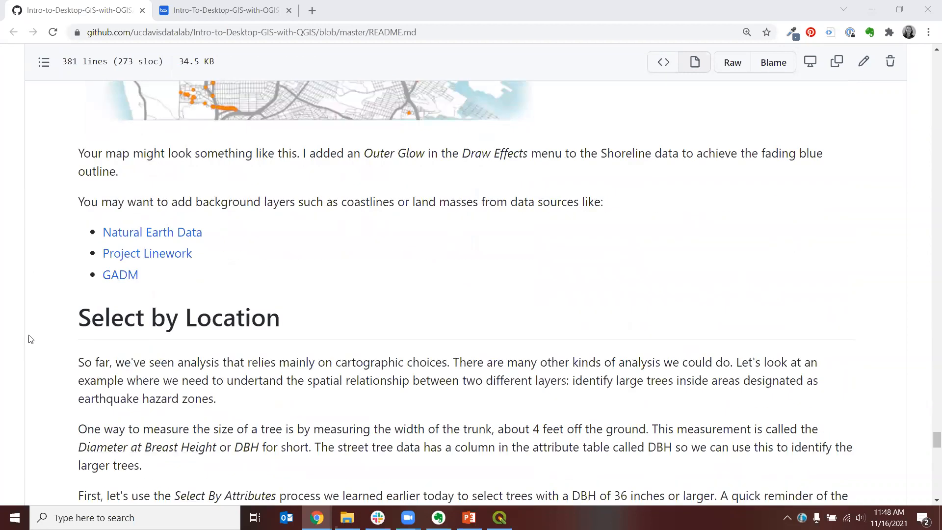
Step: Read the workshop's Select by Location and field calculator instructions to the end of the page, then return to QGIS
scroll(30, 339, "down", 5)
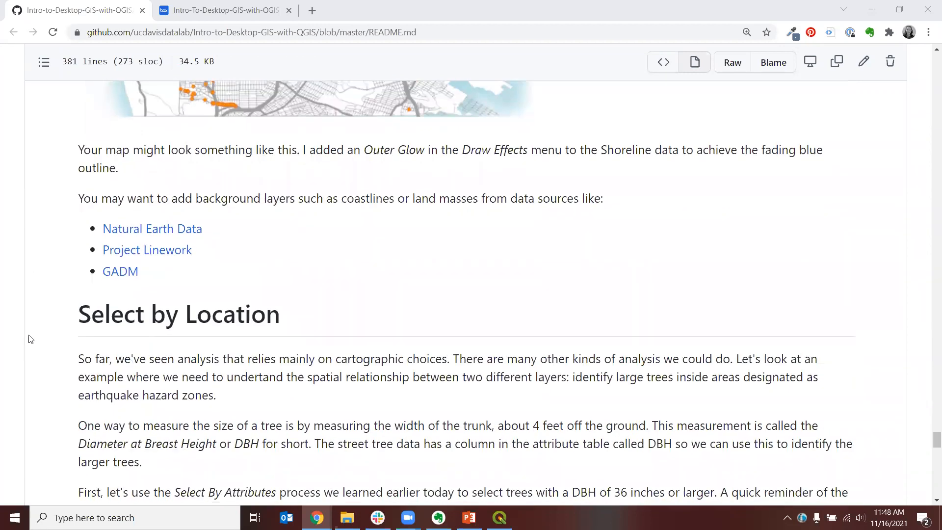
scroll(30, 339, "up", 1)
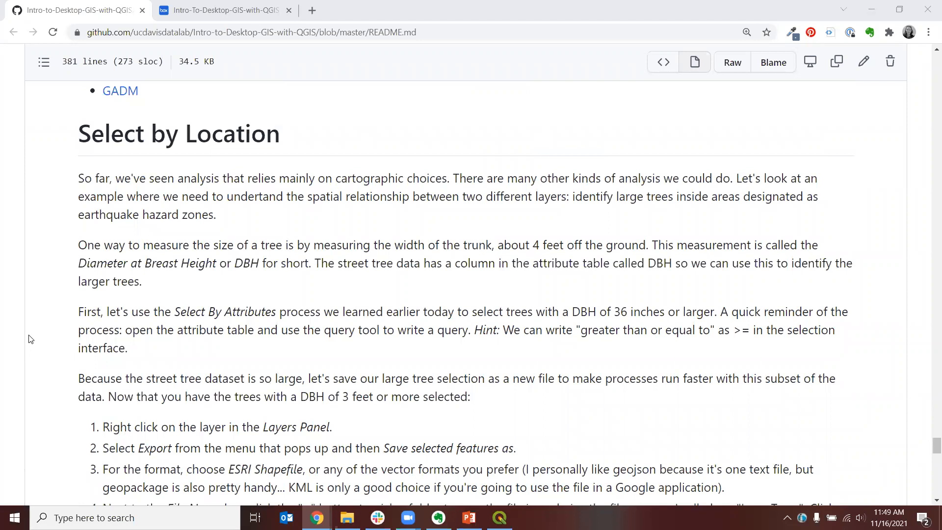
scroll(30, 338, "down", 8)
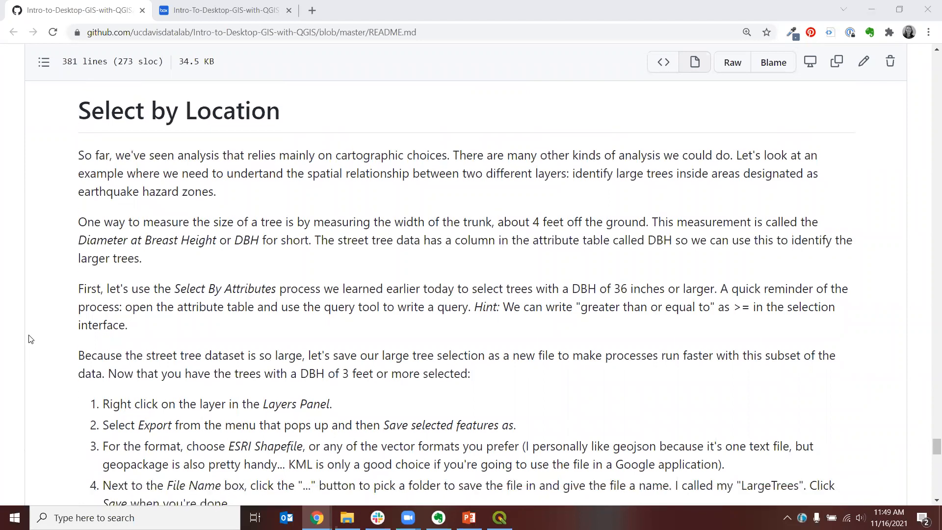
scroll(30, 339, "down", 15)
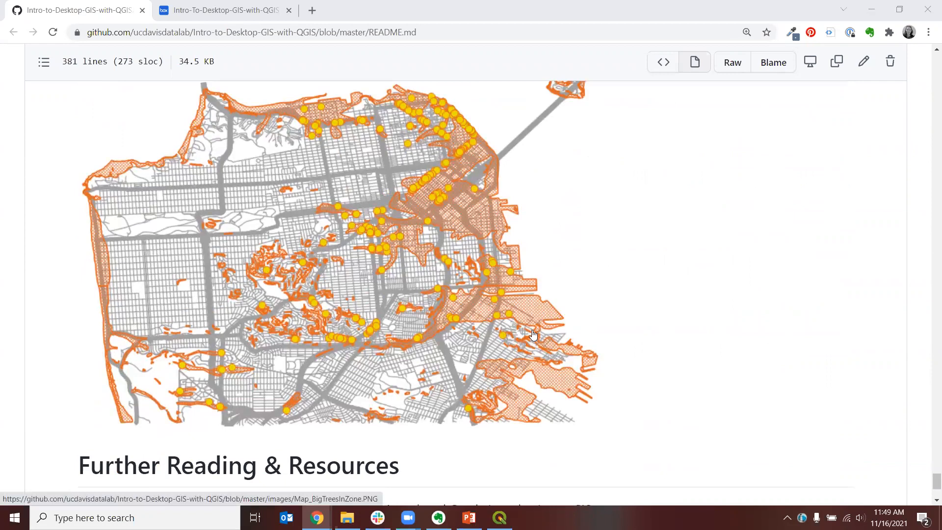
scroll(158, 290, "down", 1)
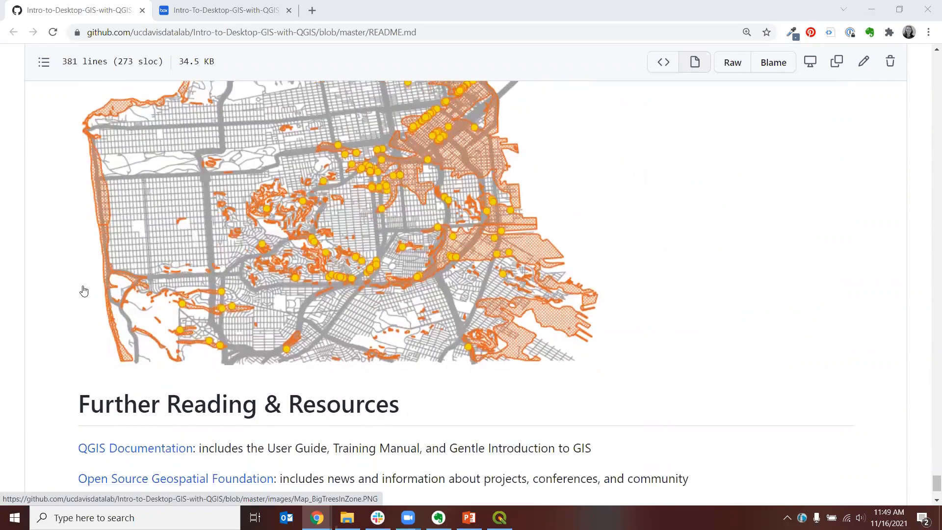
scroll(51, 293, "down", 2)
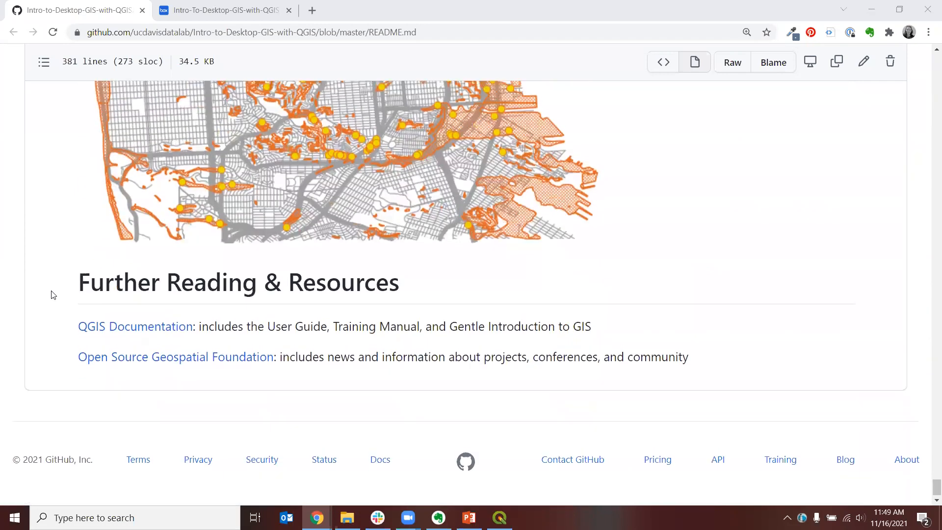
scroll(52, 295, "up", 15)
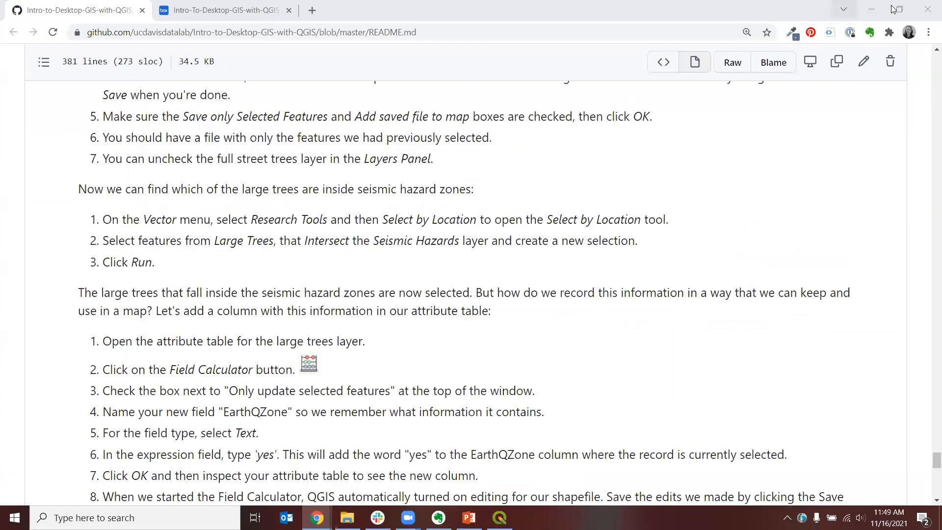
left_click(872, 9)
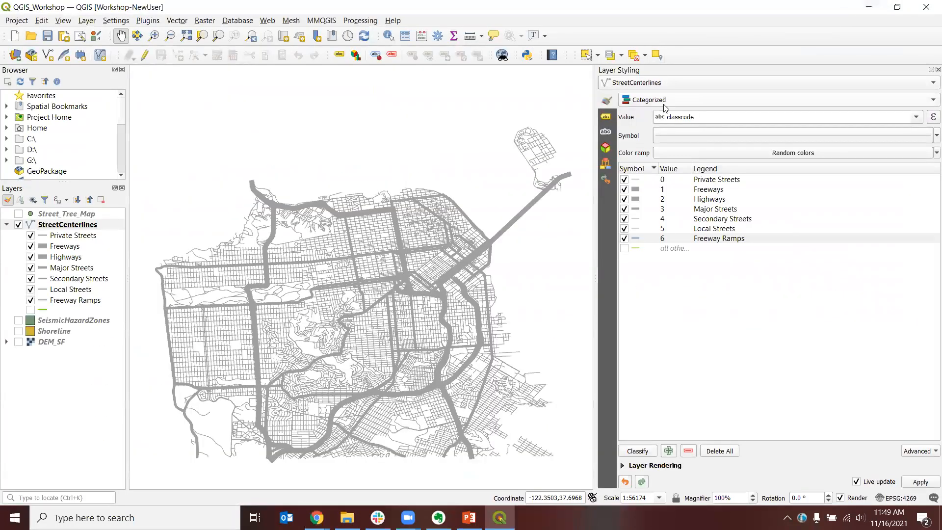